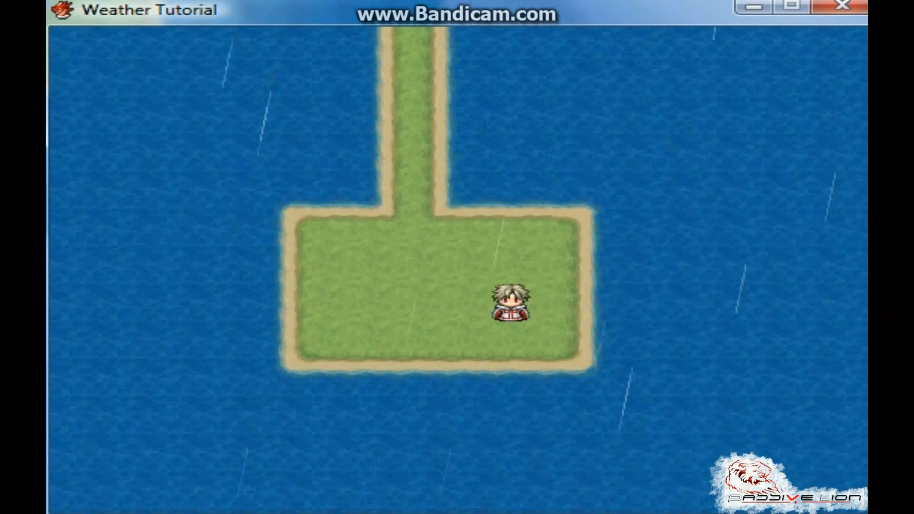
{"action": "key", "text": "Left"}
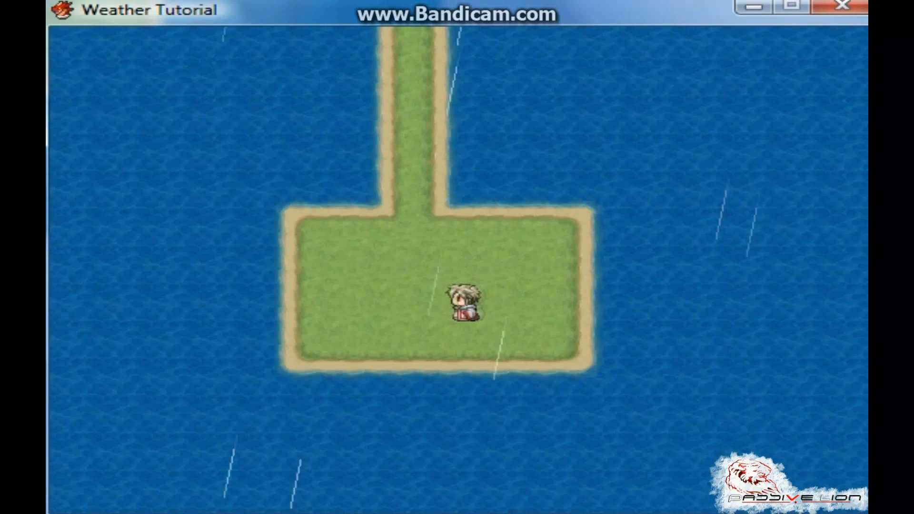
{"action": "key", "text": "Up"}
{"action": "key", "text": "Down"}
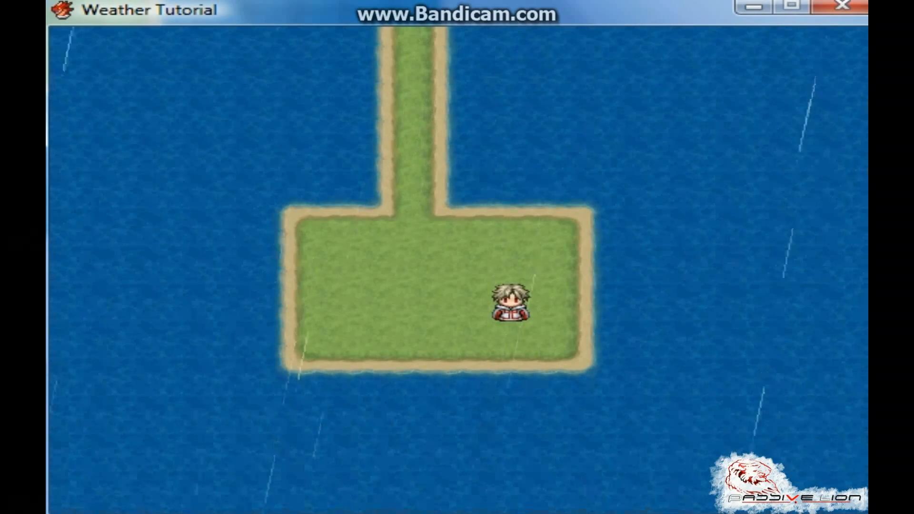
{"action": "key", "text": "Left"}
{"action": "key", "text": "Left"}
{"action": "key", "text": "Left"}
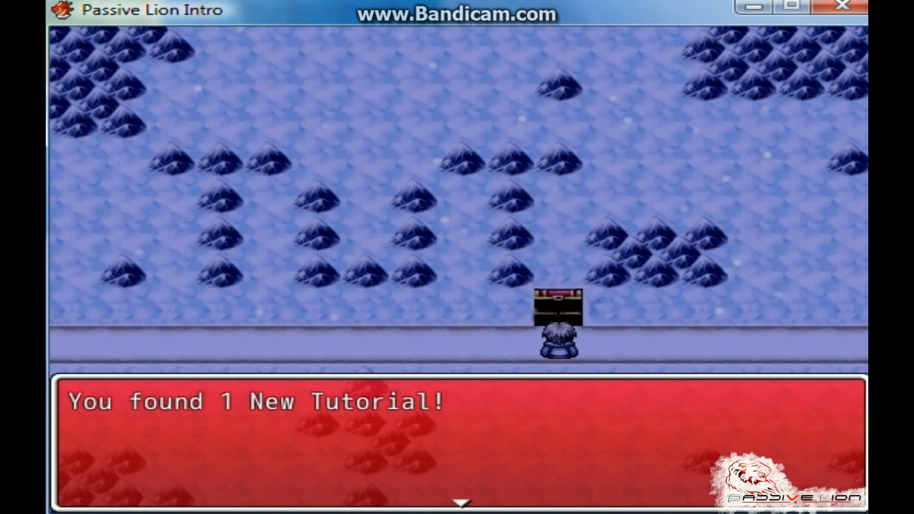
{"action": "key", "text": "Return"}
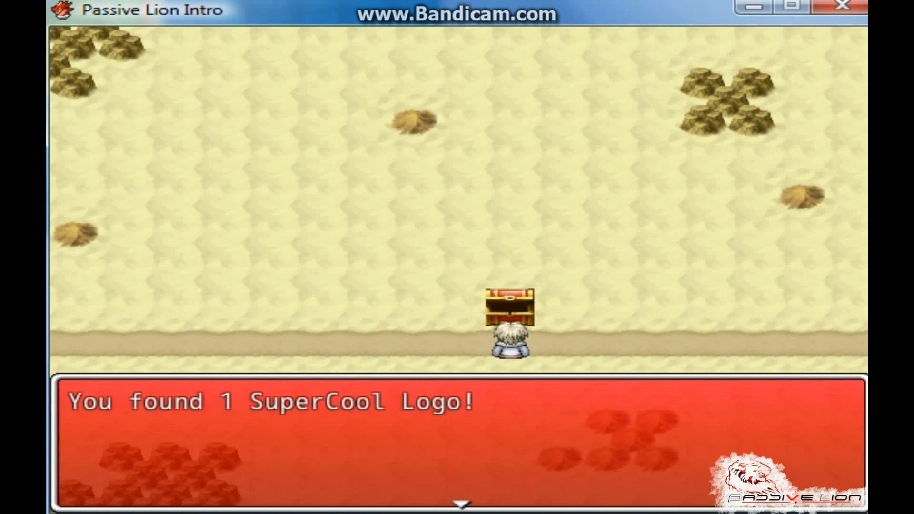
{"action": "key", "text": "Return"}
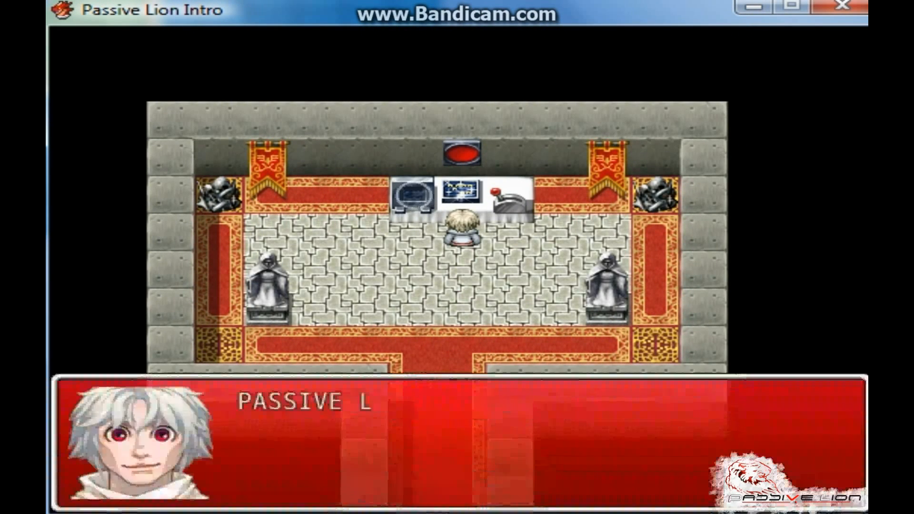
{"action": "key", "text": "Return"}
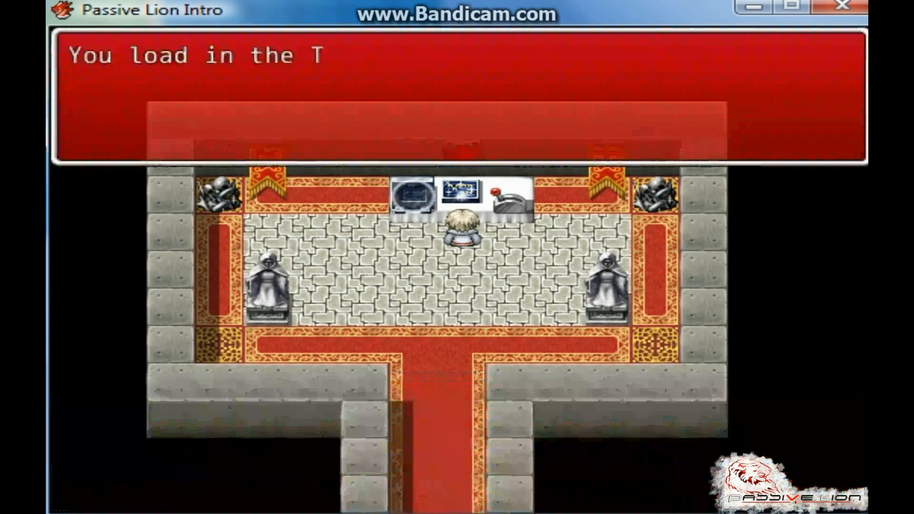
{"action": "key", "text": "Return"}
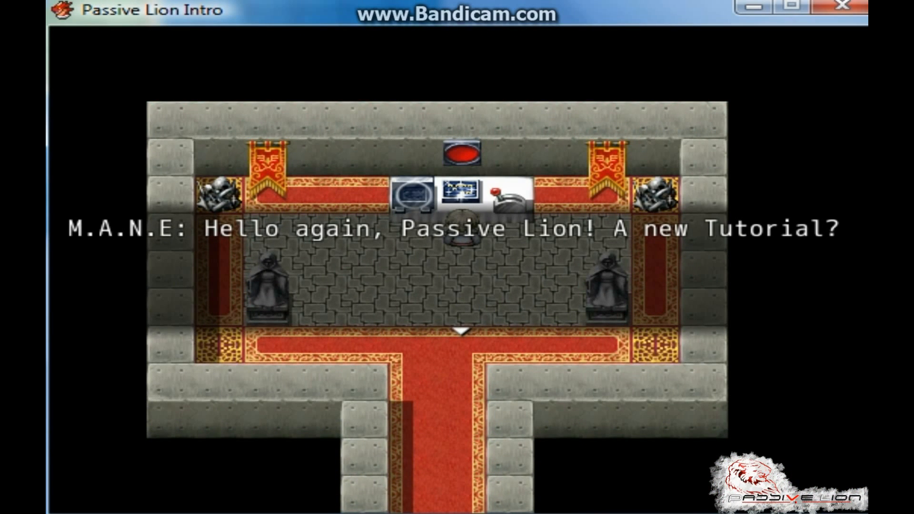
{"action": "key", "text": "Return"}
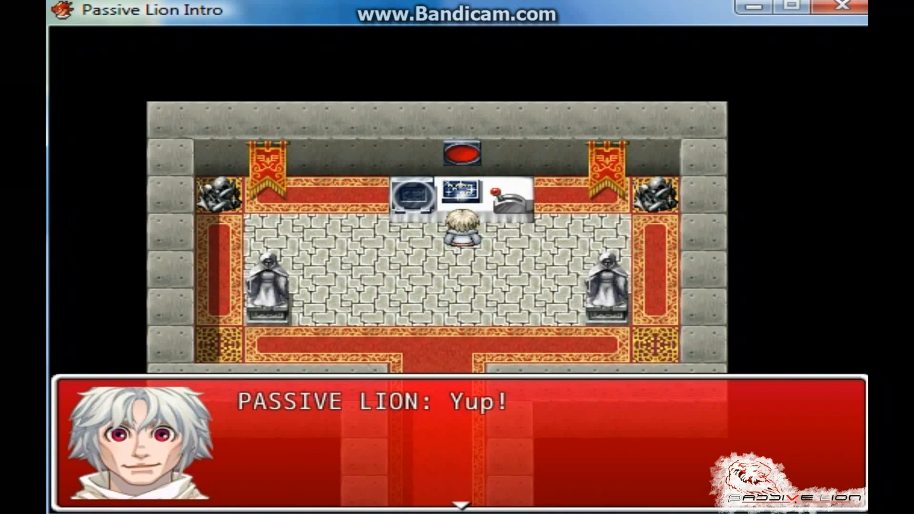
{"action": "key", "text": "Return"}
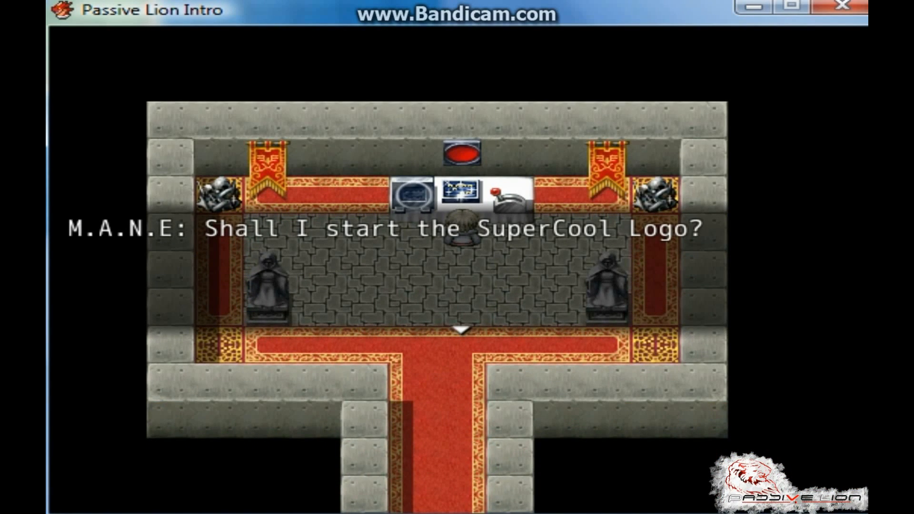
{"action": "key", "text": "Return"}
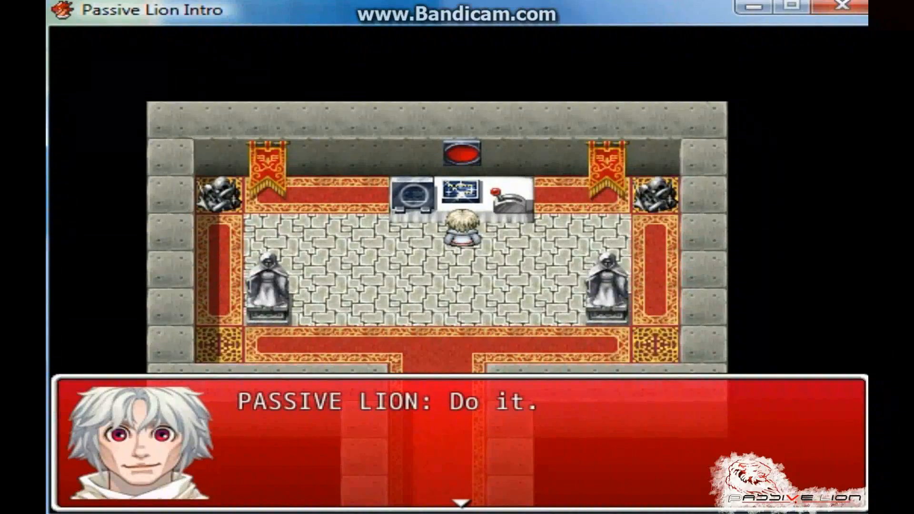
{"action": "key", "text": "Return"}
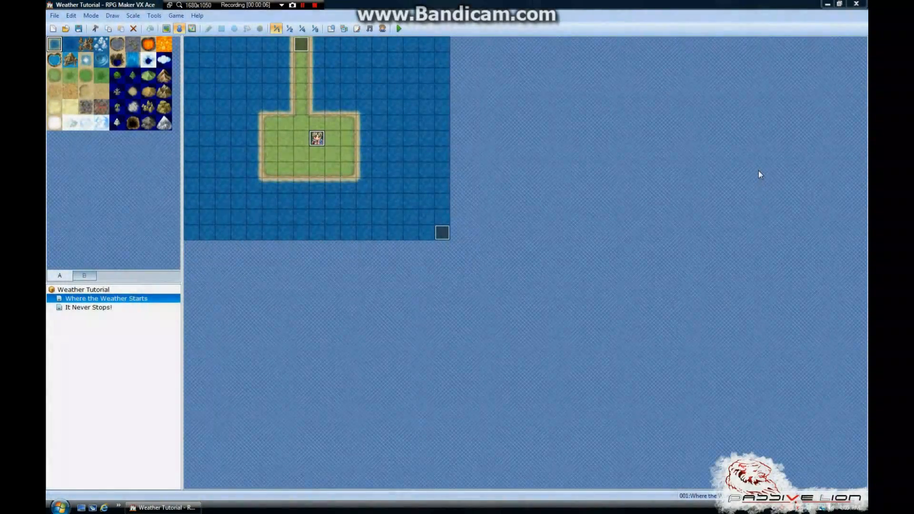
Review the command list of the existing Weather Loop event in the map's lower-right corner, closing it without changes
{"action": "left_click", "coordinate": [391, 181]}
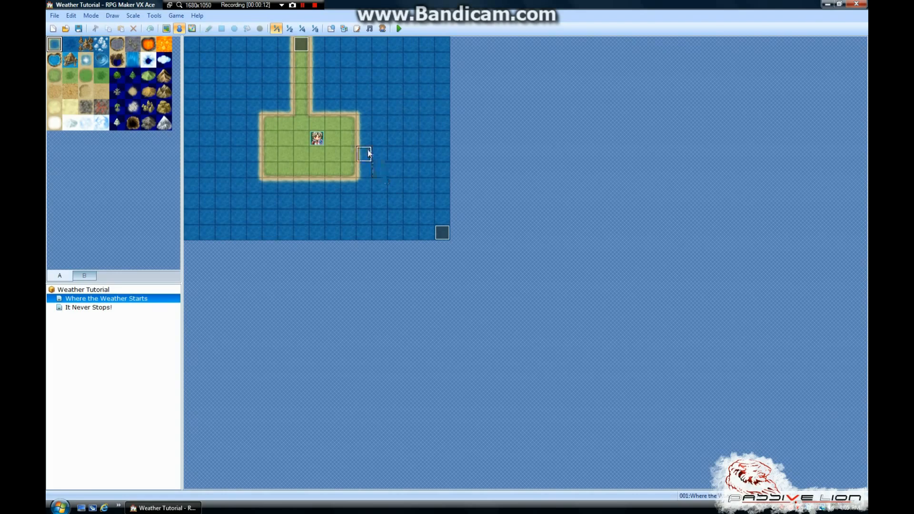
{"action": "left_click", "coordinate": [363, 170]}
{"action": "double_click", "coordinate": [441, 233]}
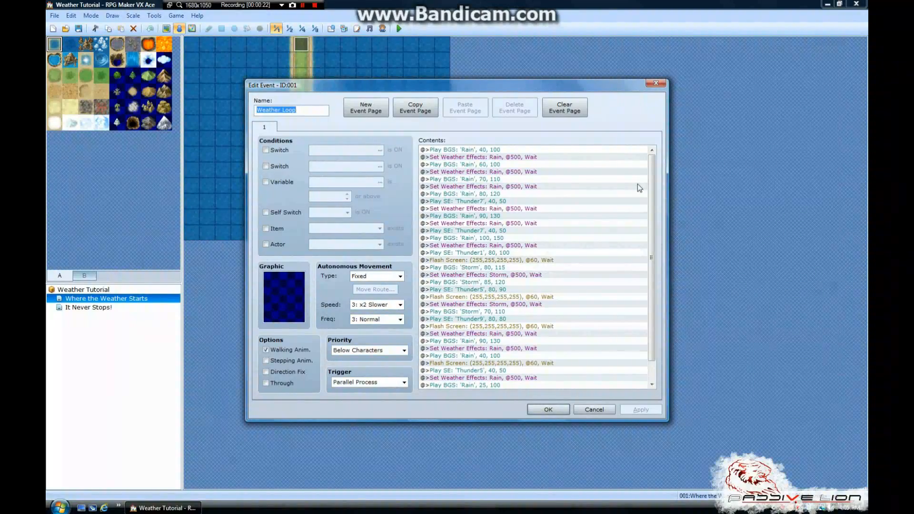
{"action": "mouse_move", "coordinate": [651, 167]}
{"action": "left_mouse_down"}
{"action": "mouse_move", "coordinate": [652, 196]}
{"action": "mouse_move", "coordinate": [654, 167]}
{"action": "left_mouse_up"}
{"action": "left_click_drag", "start_coordinate": [648, 259], "coordinate": [655, 232]}
{"action": "left_click_drag", "start_coordinate": [530, 82], "coordinate": [584, 82]}
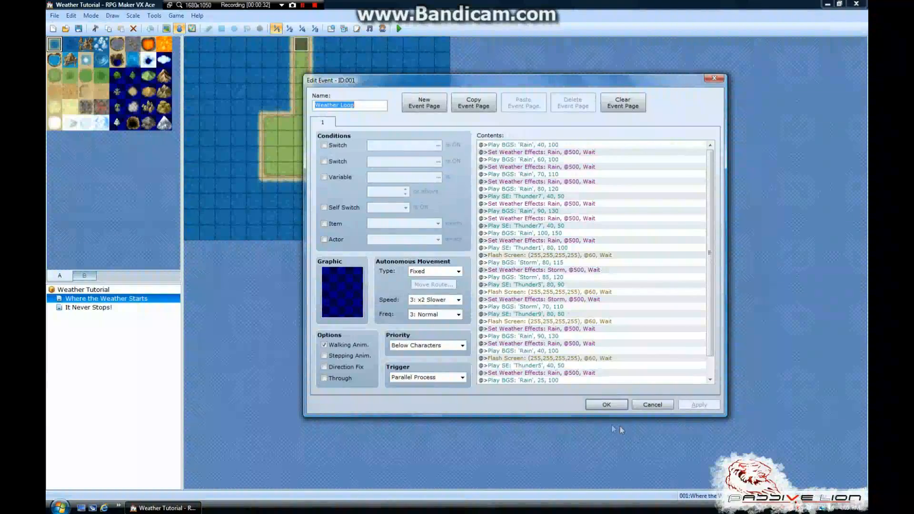
{"action": "left_click", "coordinate": [652, 405]}
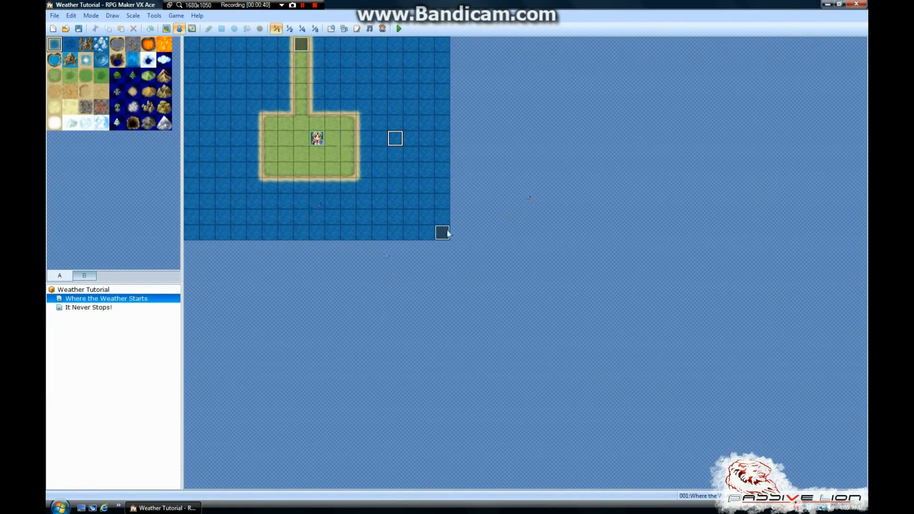
Create a new event on the map's lower-left corner tile and name it "Weather Looping Event"
{"action": "double_click", "coordinate": [192, 233]}
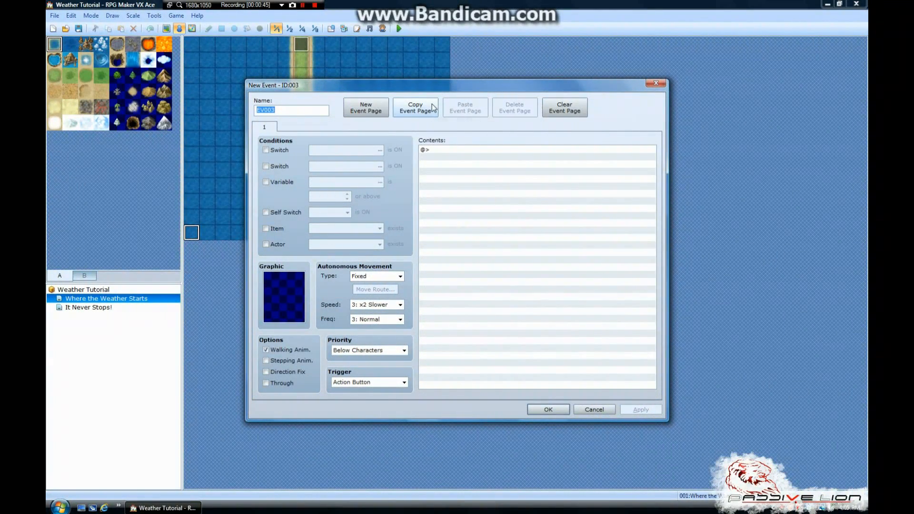
{"action": "type", "text": "Weather Loo"}
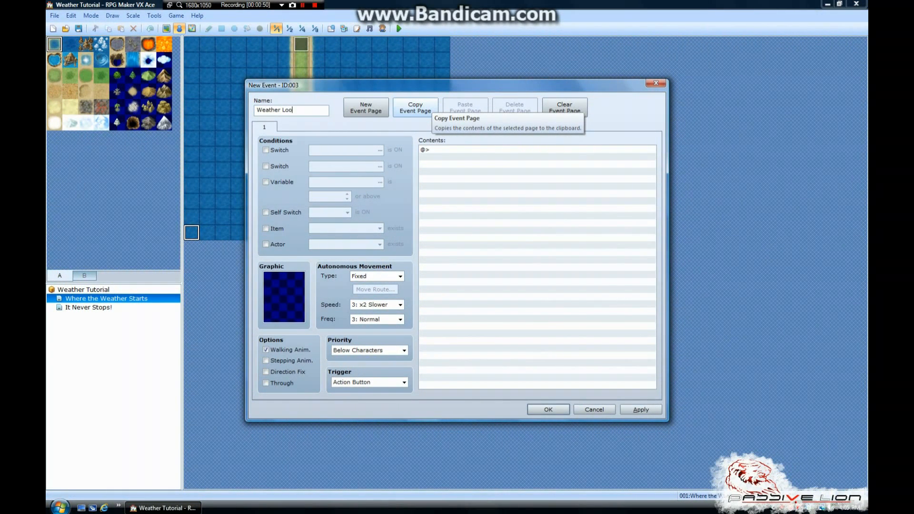
{"action": "type", "text": "ping Event"}
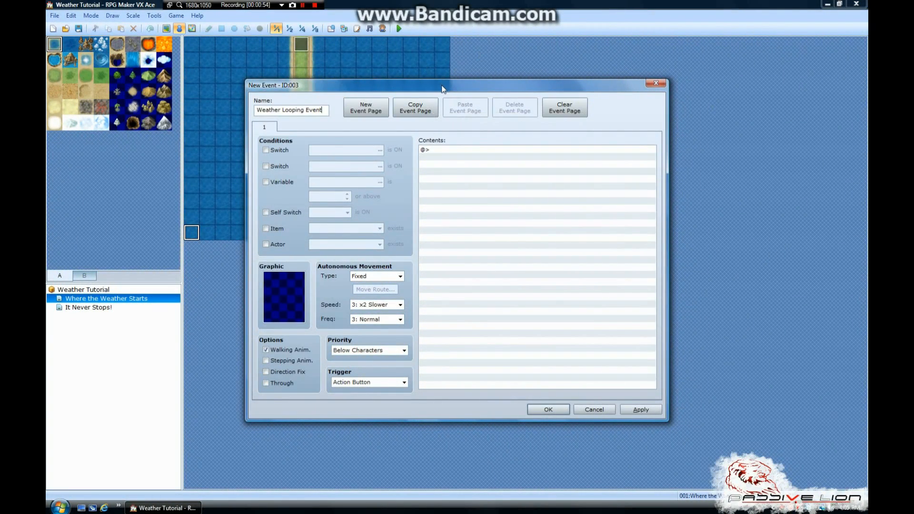
{"action": "left_click_drag", "start_coordinate": [442, 89], "coordinate": [527, 64]}
Set the new event's trigger to Parallel Process and its priority to Below Characters
{"action": "left_click", "coordinate": [413, 357]}
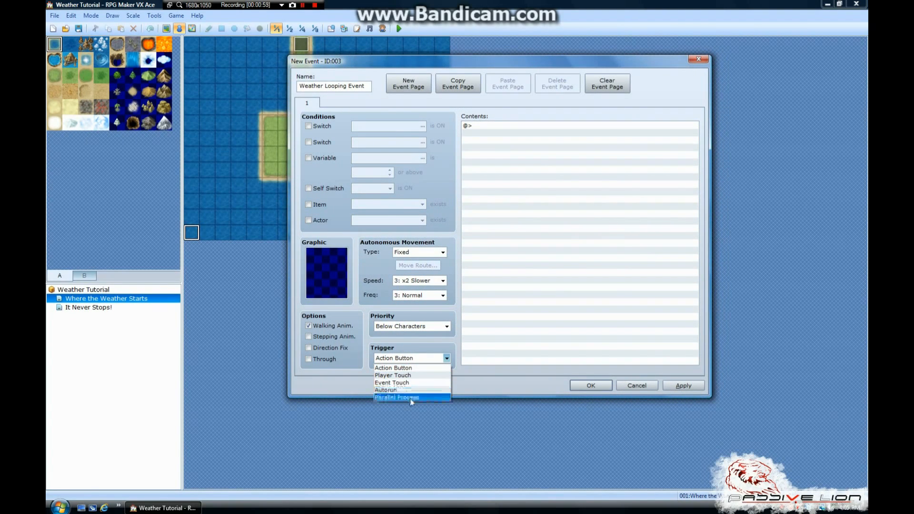
{"action": "left_click", "coordinate": [411, 397]}
{"action": "left_click_drag", "start_coordinate": [496, 65], "coordinate": [431, 83]}
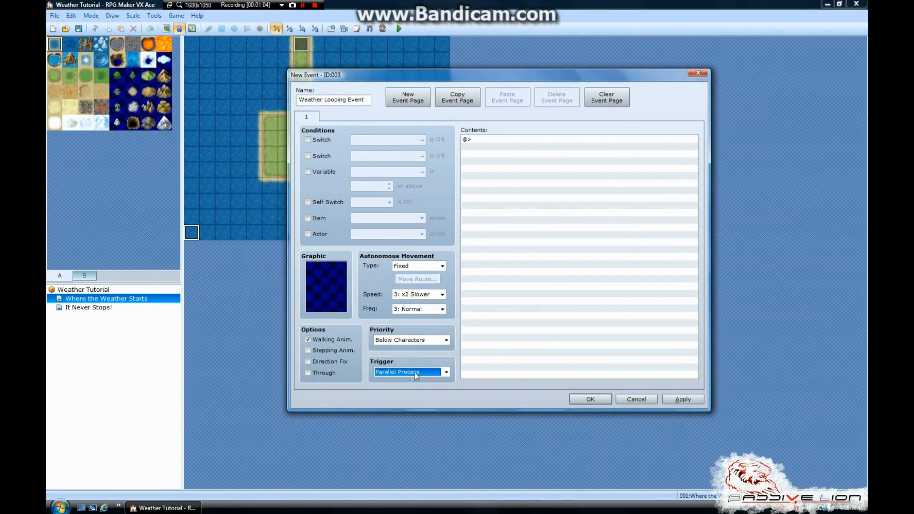
{"action": "left_click", "coordinate": [412, 344]}
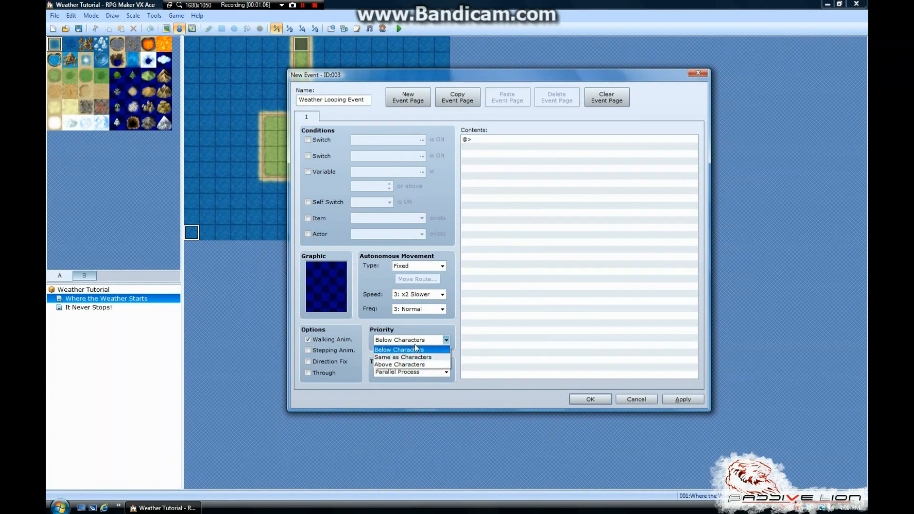
{"action": "left_click", "coordinate": [414, 350]}
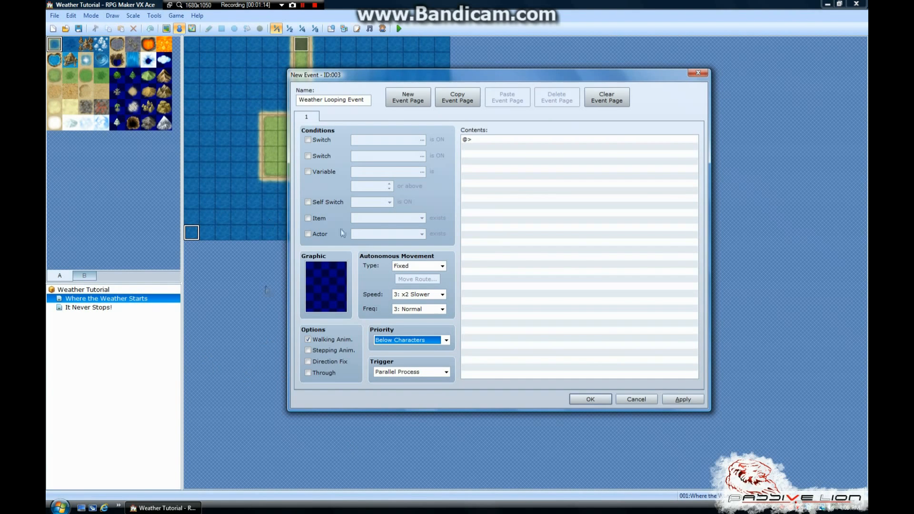
Start a Set Weather Effects command in the event contents with type Rain and power 1
{"action": "double_click", "coordinate": [487, 138]}
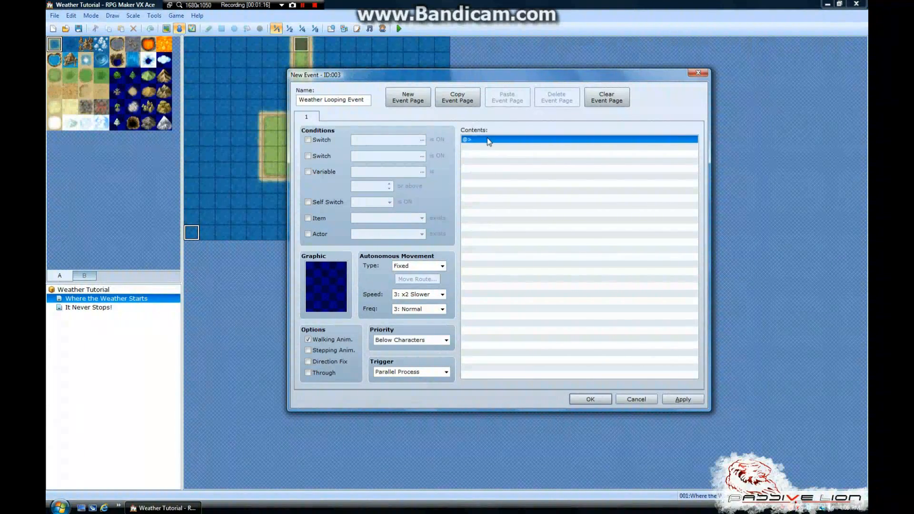
{"action": "left_click_drag", "start_coordinate": [516, 115], "coordinate": [483, 116]}
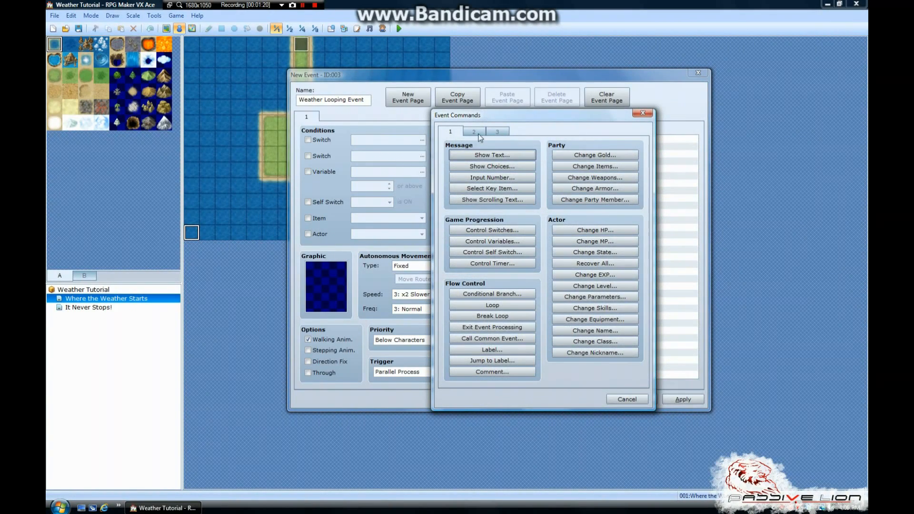
{"action": "left_click", "coordinate": [478, 133]}
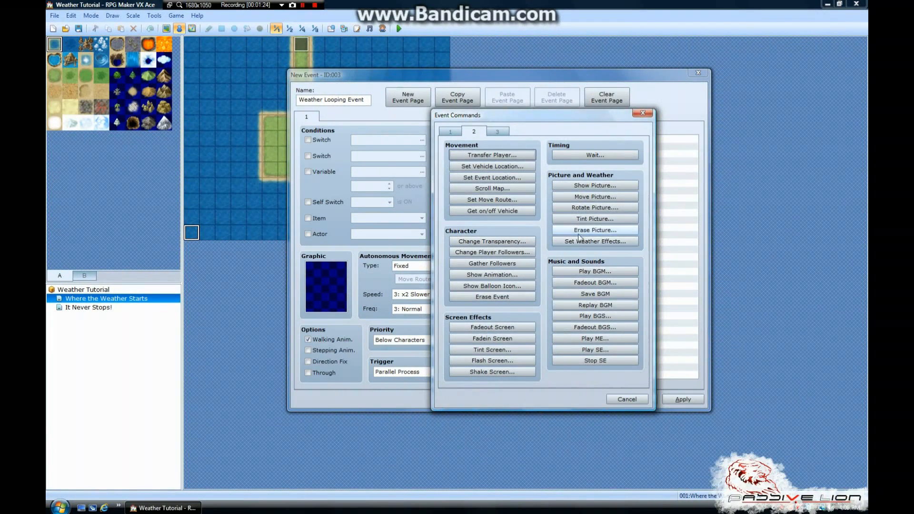
{"action": "left_click", "coordinate": [589, 241]}
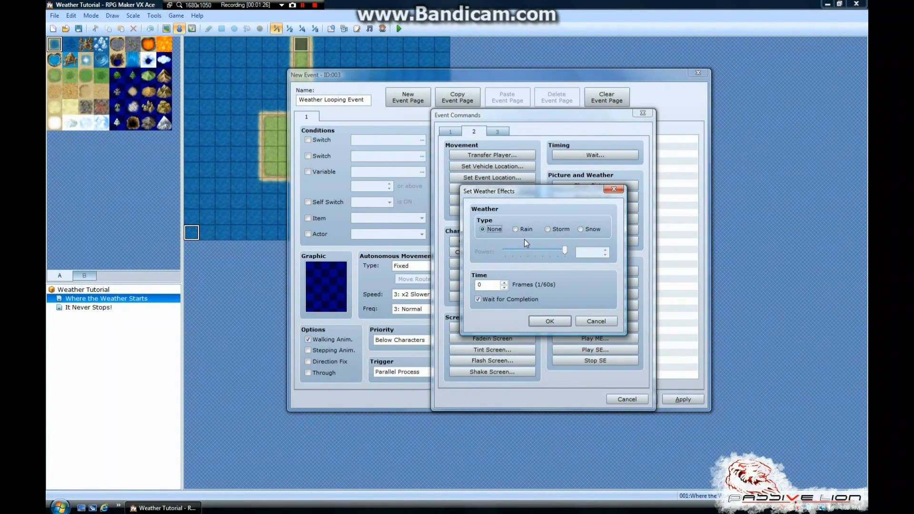
{"action": "left_click_drag", "start_coordinate": [518, 194], "coordinate": [539, 195]}
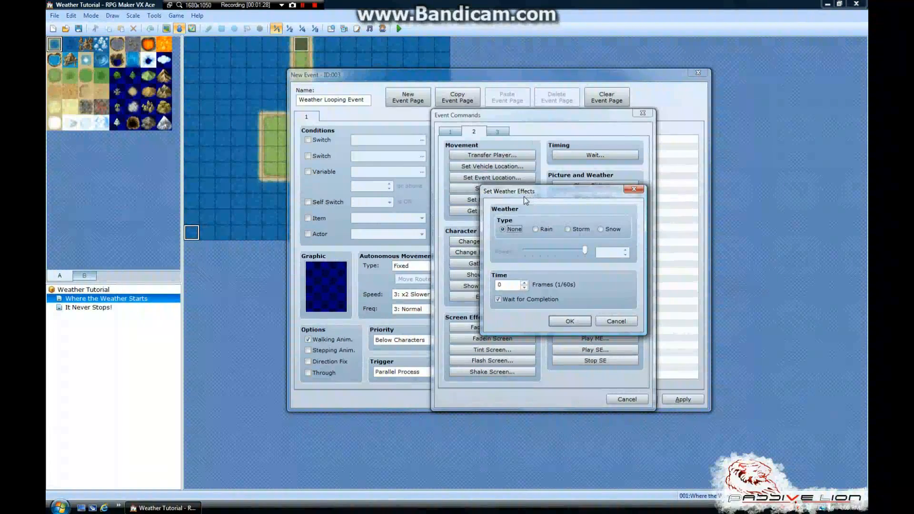
{"action": "left_click", "coordinate": [543, 230]}
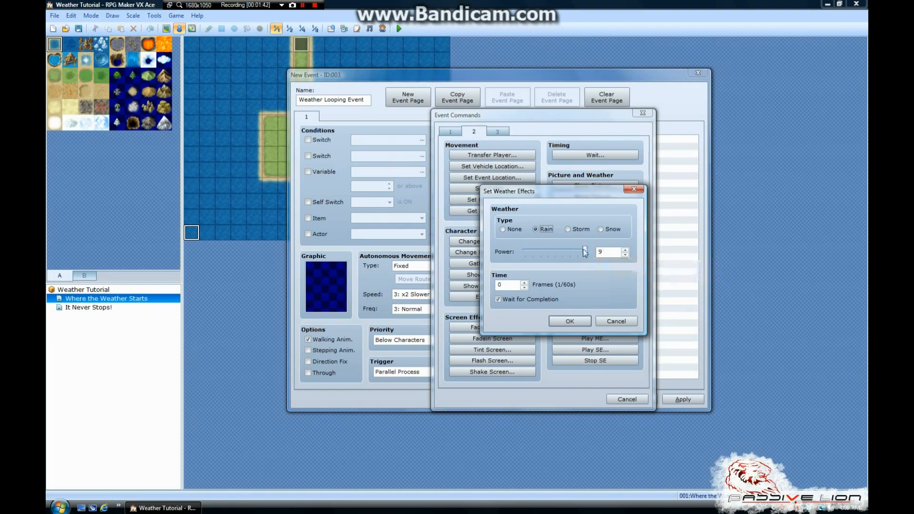
{"action": "left_click_drag", "start_coordinate": [584, 251], "coordinate": [519, 269]}
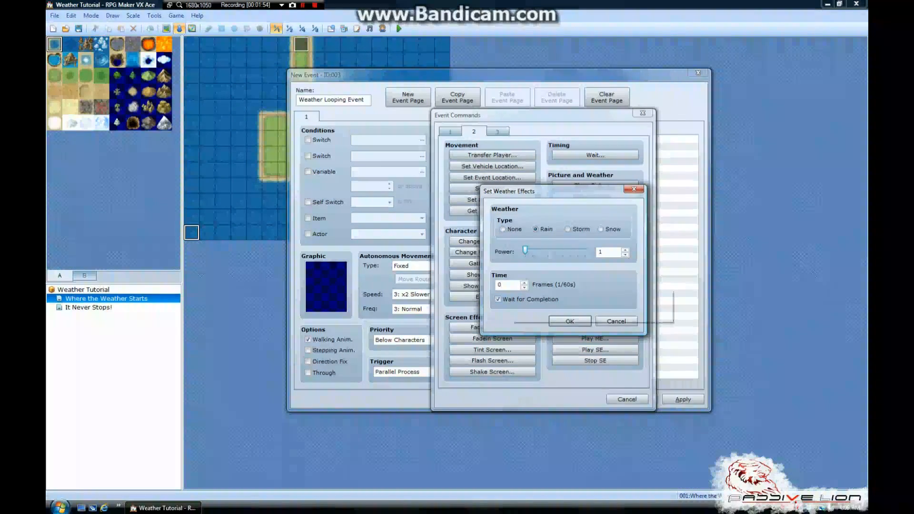
Set the rain effect's time to 500 frames, keeping Wait for Completion on, and add the command to the event
{"action": "double_click", "coordinate": [500, 285]}
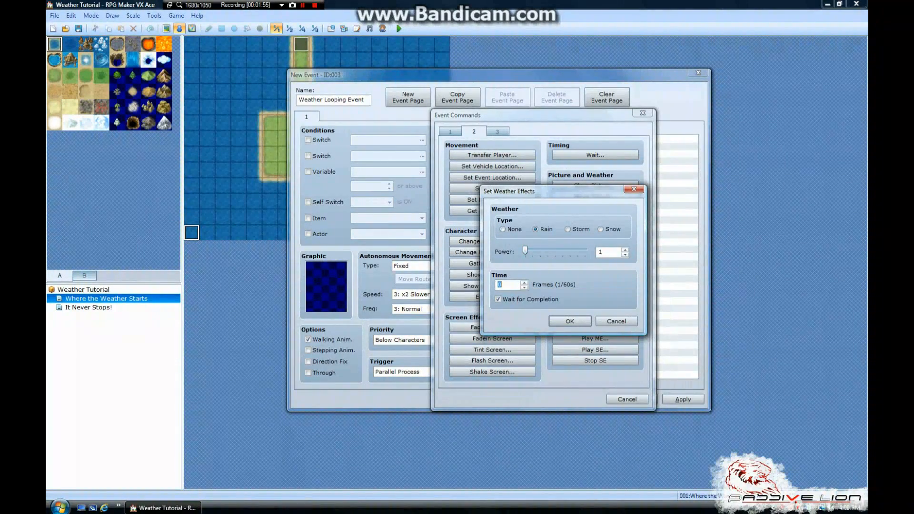
{"action": "left_click", "coordinate": [525, 247]}
{"action": "double_click", "coordinate": [500, 284]}
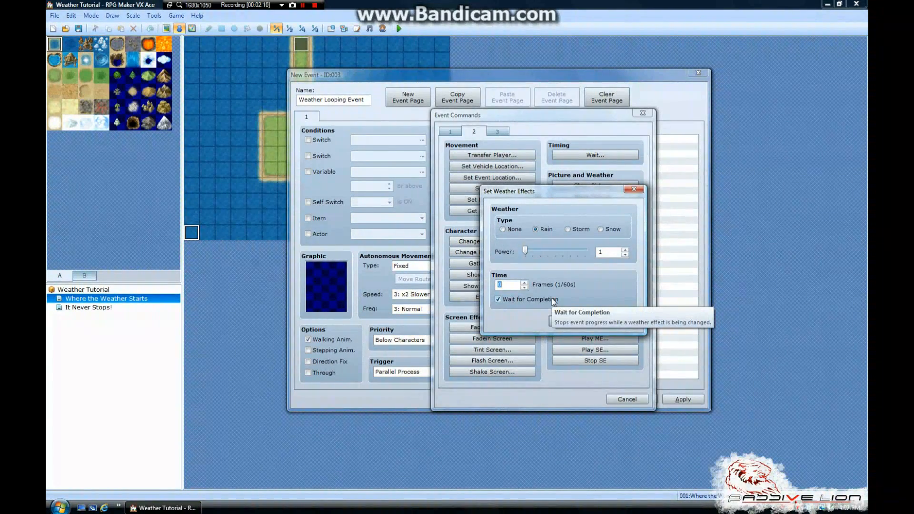
{"action": "type", "text": "500"}
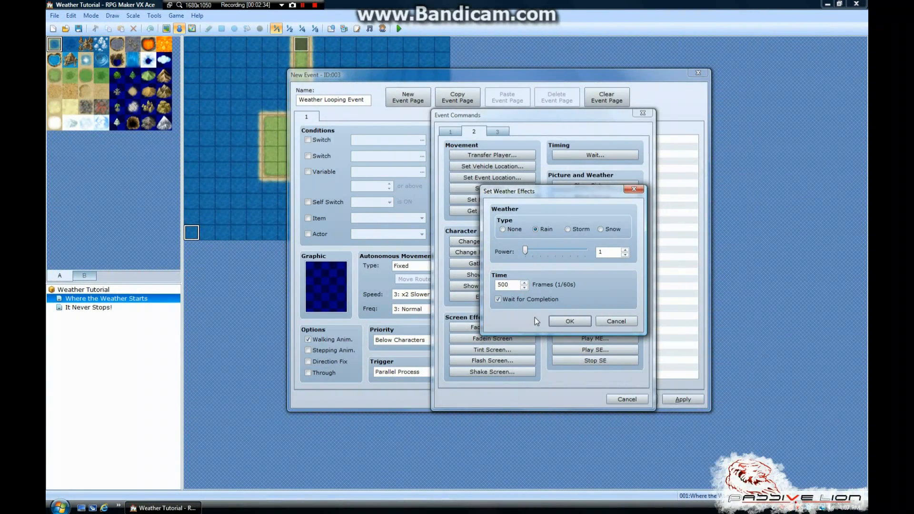
{"action": "left_click", "coordinate": [556, 320]}
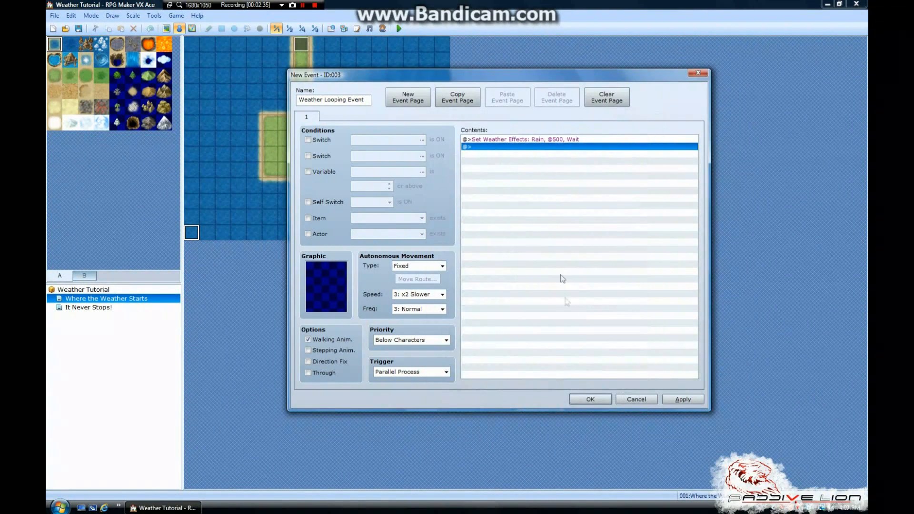
Duplicate the Rain weather command in the event contents and set the copy's power to 2
{"action": "left_click", "coordinate": [553, 139]}
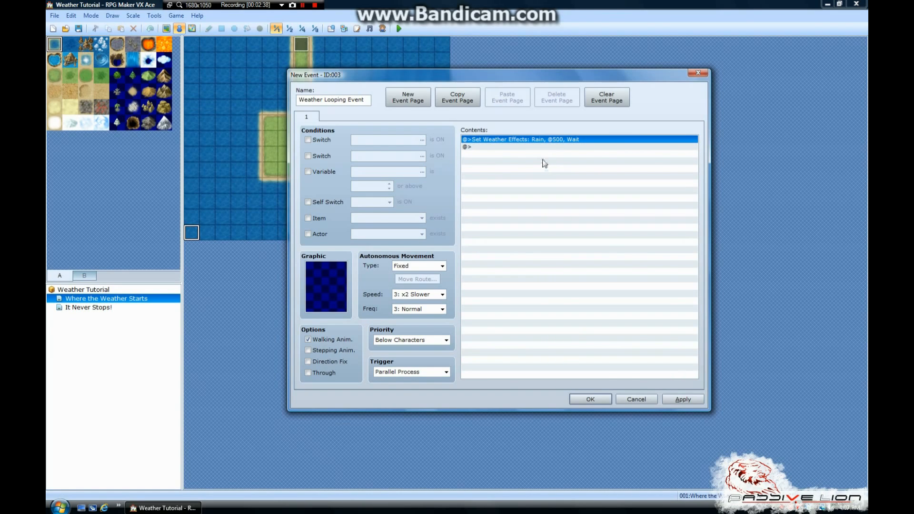
{"action": "key", "text": "ctrl+c"}
{"action": "key", "text": "ctrl+v"}
{"action": "right_click", "coordinate": [515, 149]}
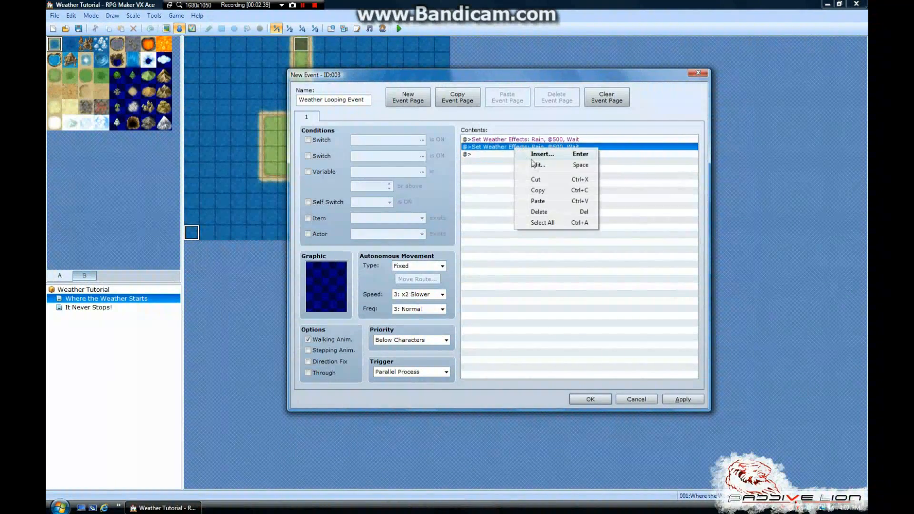
{"action": "left_click", "coordinate": [534, 165]}
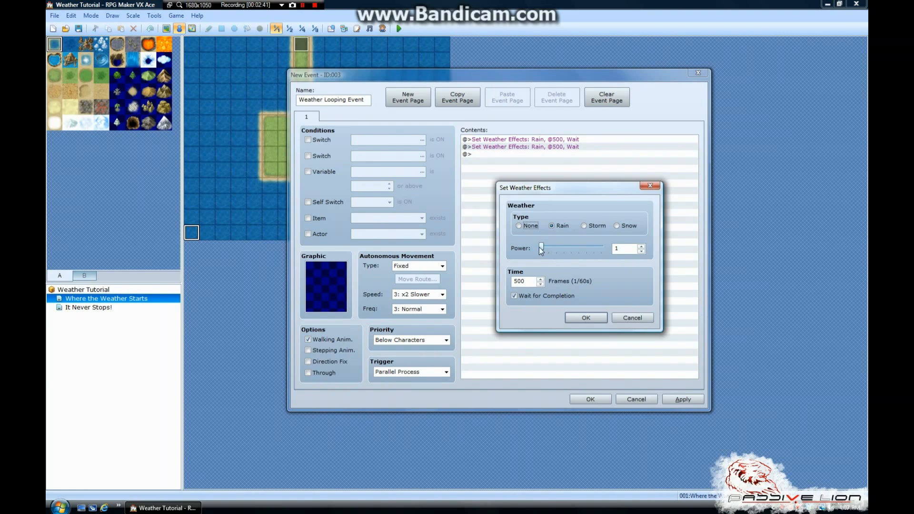
{"action": "left_click_drag", "start_coordinate": [541, 247], "coordinate": [548, 251]}
{"action": "left_click", "coordinate": [595, 317]}
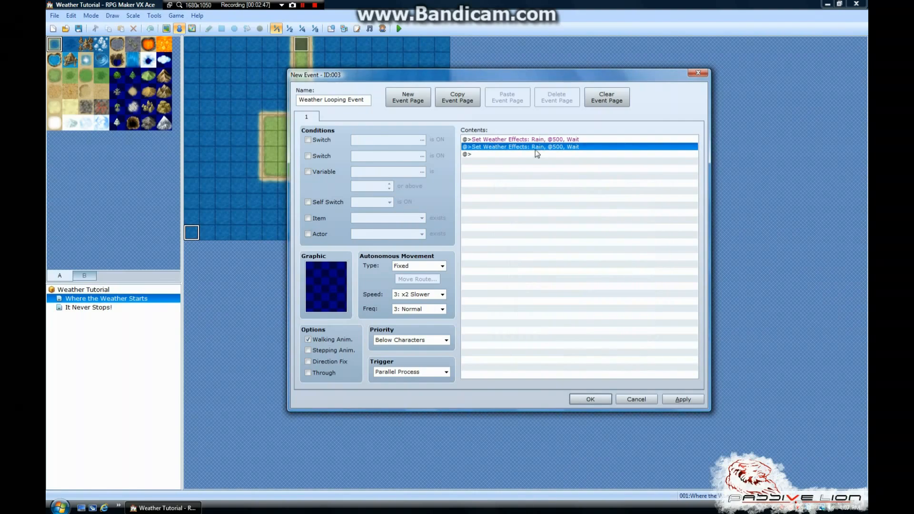
Duplicate the second Rain command and set the new third command's power to 3
{"action": "key", "text": "ctrl+c"}
{"action": "key", "text": "ctrl+v"}
{"action": "right_click", "coordinate": [509, 157]}
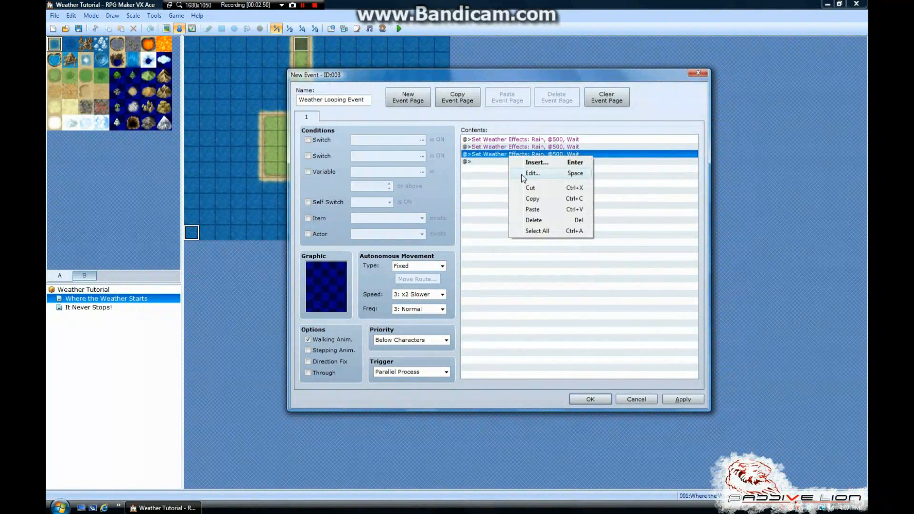
{"action": "left_click", "coordinate": [522, 173]}
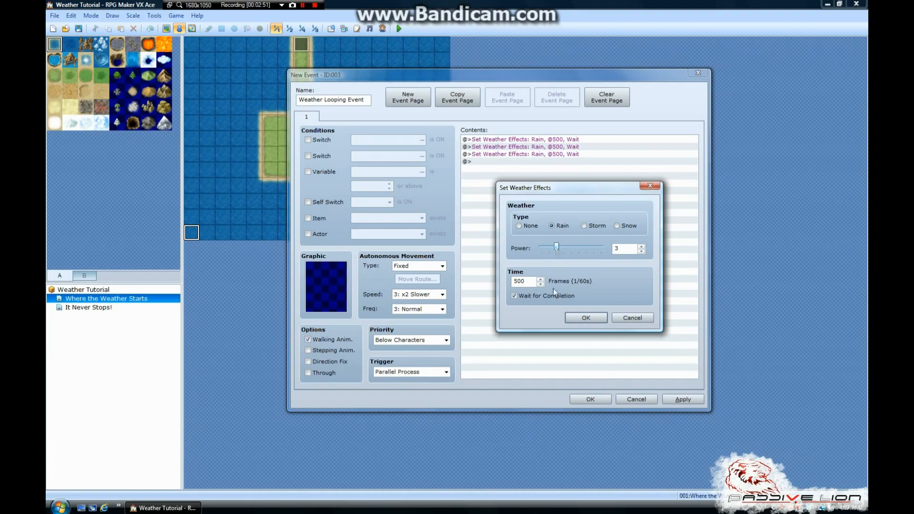
{"action": "left_click", "coordinate": [584, 317]}
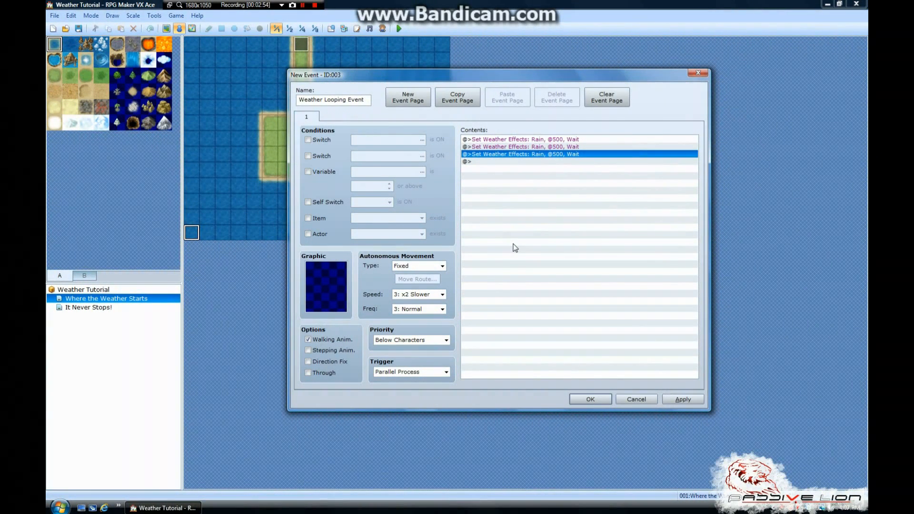
Paste a fourth Rain weather command into the event and set its power to 4
{"action": "key", "text": "ctrl+v"}
{"action": "right_click", "coordinate": [502, 161]}
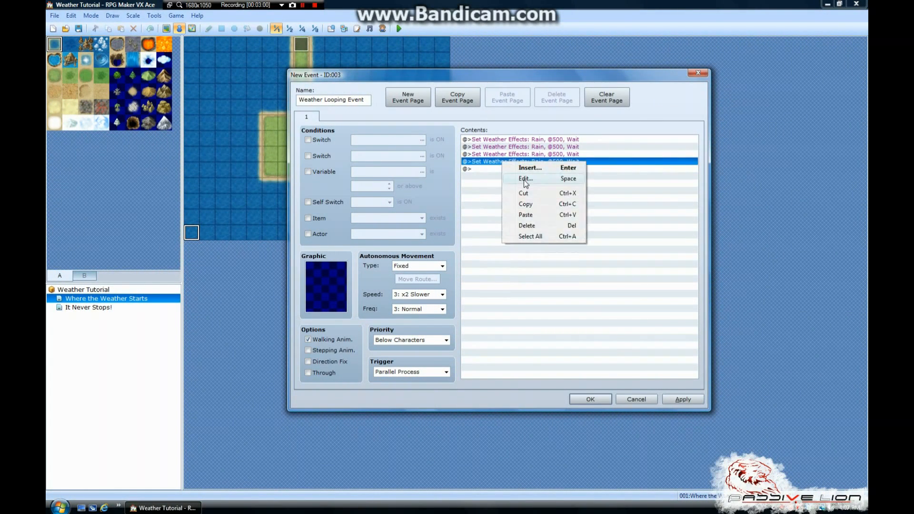
{"action": "left_click", "coordinate": [525, 179]}
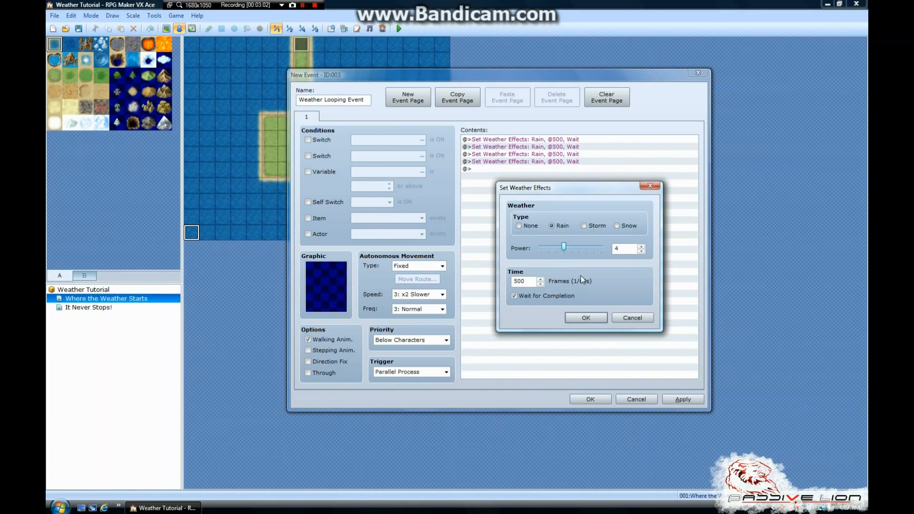
{"action": "left_click", "coordinate": [593, 321]}
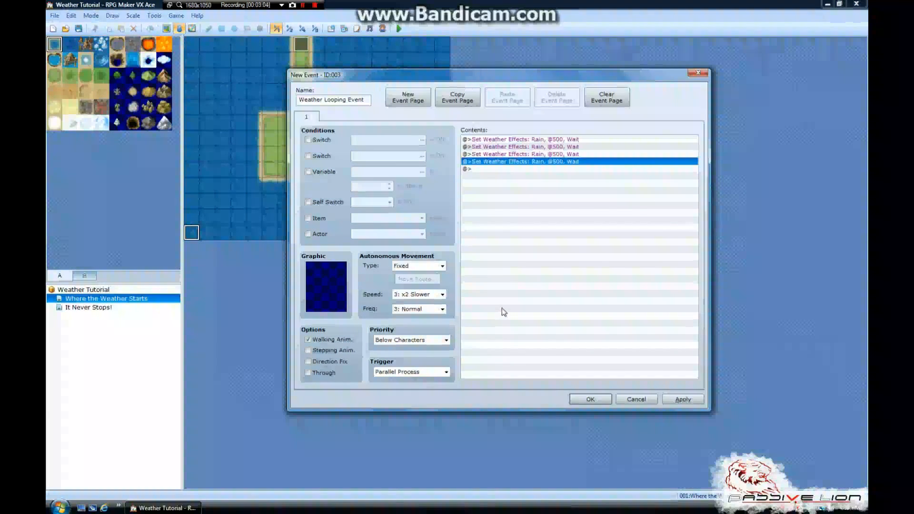
Paste a fifth Rain weather command into the event and raise its power to 7
{"action": "key", "text": "ctrl+v"}
{"action": "right_click", "coordinate": [537, 168]}
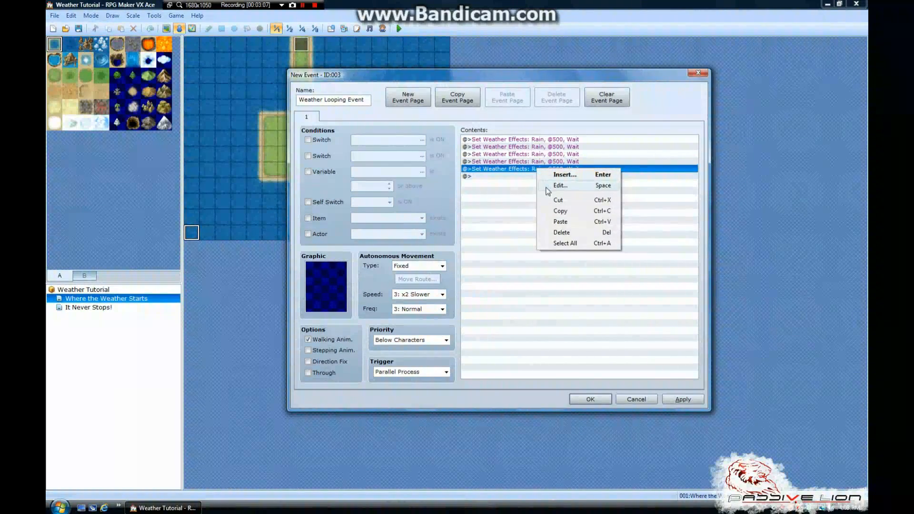
{"action": "left_click", "coordinate": [552, 185]}
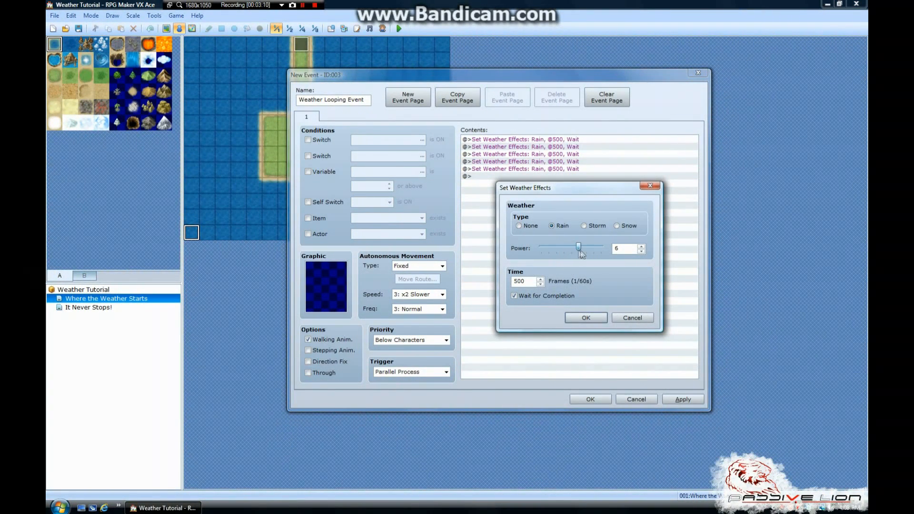
{"action": "left_click", "coordinate": [585, 318]}
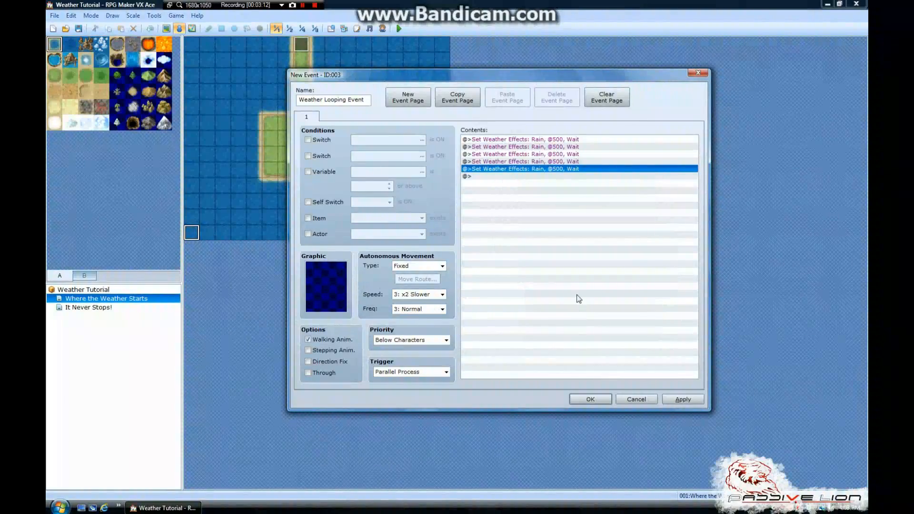
Paste a sixth Rain weather command at the end of the contents and raise its power to 9
{"action": "left_click", "coordinate": [521, 179]}
{"action": "key", "text": "ctrl+v"}
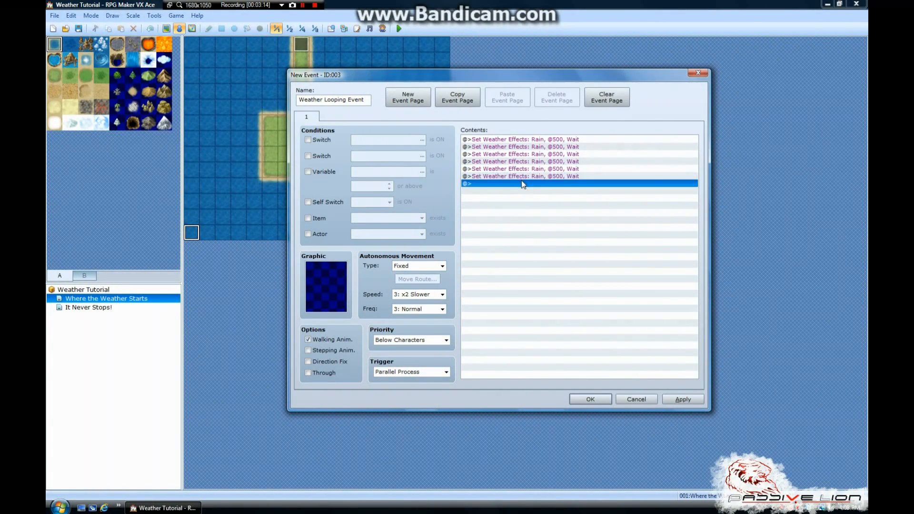
{"action": "right_click", "coordinate": [524, 178]}
{"action": "left_click", "coordinate": [547, 195]}
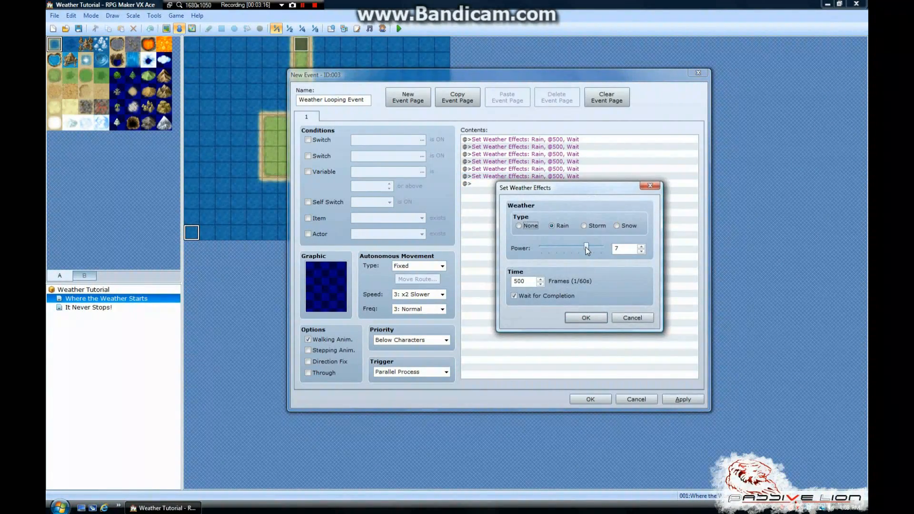
{"action": "left_click", "coordinate": [586, 317]}
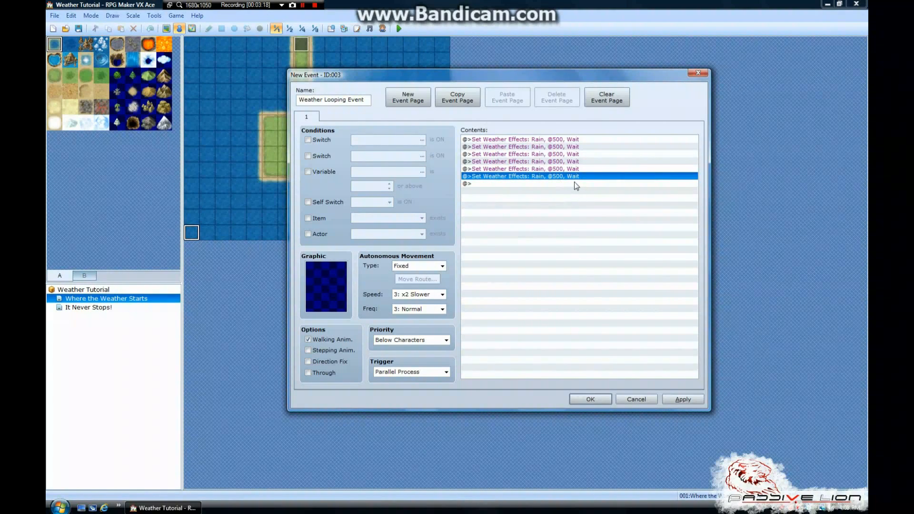
Paste a seventh weather command below the rain sequence, changing its type to Storm and its power to 6
{"action": "left_click", "coordinate": [552, 181]}
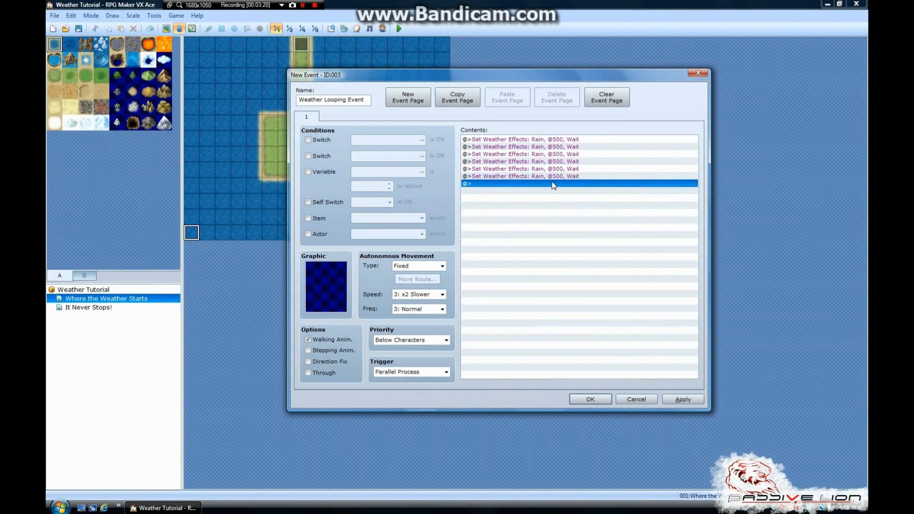
{"action": "key", "text": "ctrl+v"}
{"action": "right_click", "coordinate": [552, 184]}
{"action": "left_click", "coordinate": [567, 198]}
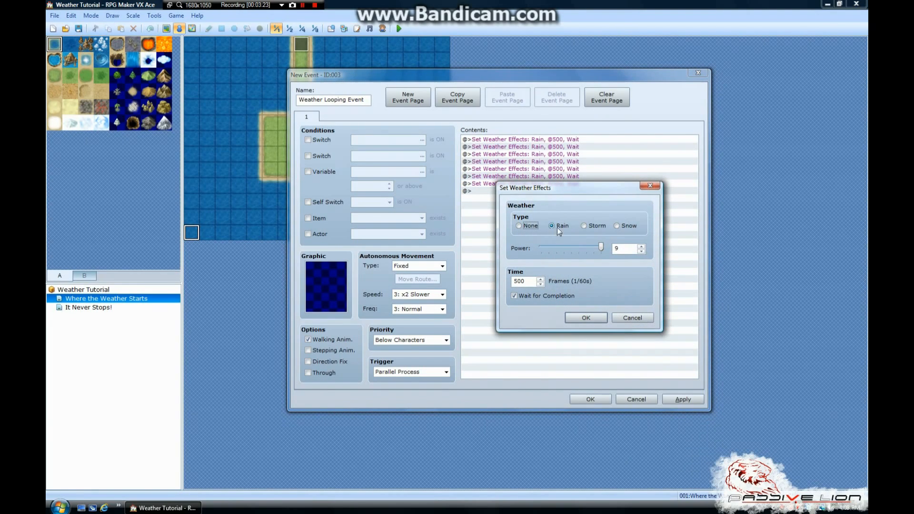
{"action": "left_click", "coordinate": [585, 227]}
{"action": "left_click", "coordinate": [586, 317]}
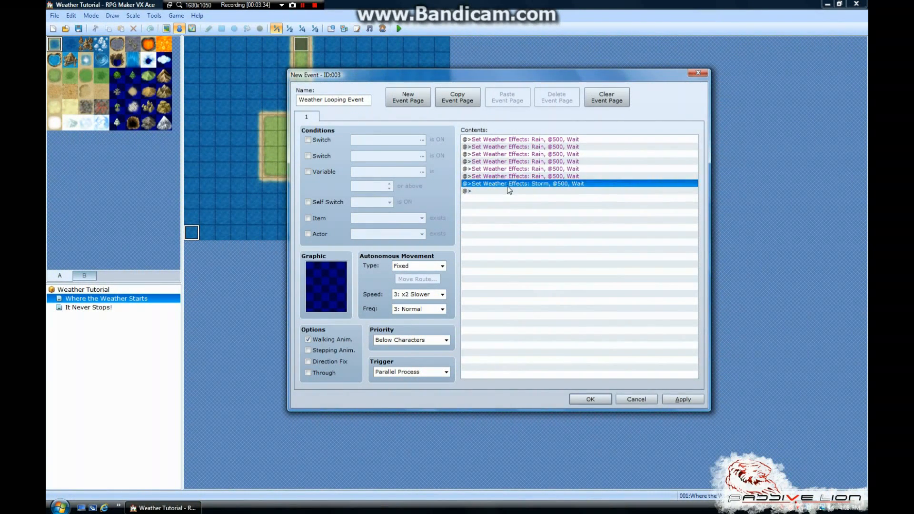
Add a copy of the Storm command at the end of the contents and set its power to 7
{"action": "left_click", "coordinate": [507, 191]}
{"action": "key", "text": "ctrl+v"}
{"action": "right_click", "coordinate": [507, 190]}
{"action": "left_click", "coordinate": [524, 206]}
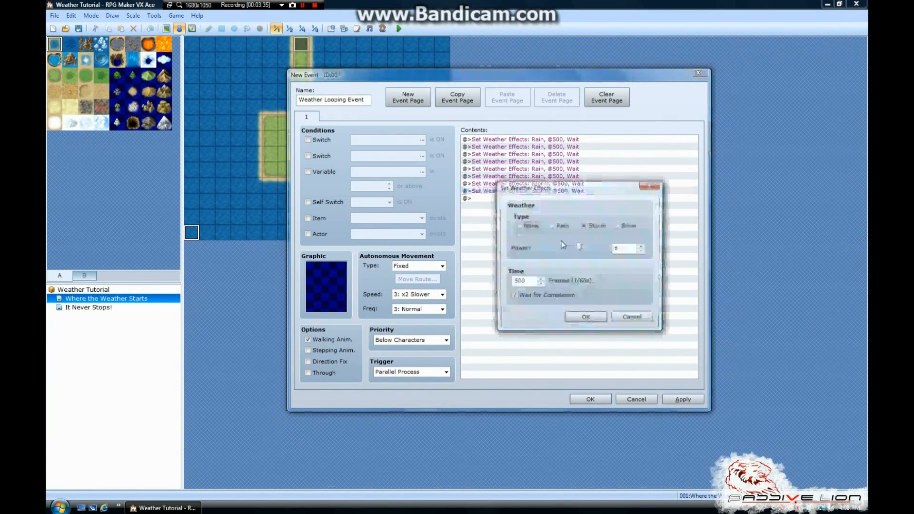
{"action": "left_click_drag", "start_coordinate": [578, 248], "coordinate": [587, 250]}
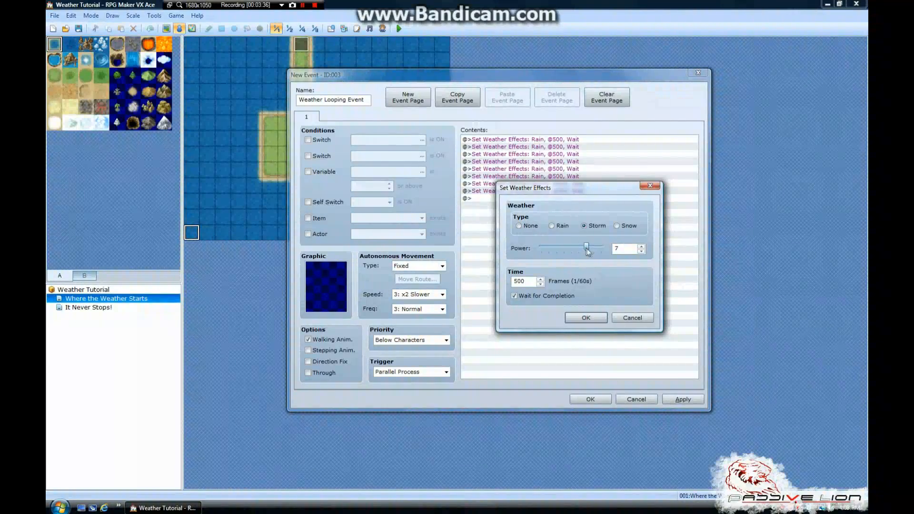
{"action": "left_click", "coordinate": [586, 318]}
Add a third Storm command at the end of the contents, with power one level higher than the previous storm
{"action": "left_click", "coordinate": [507, 199]}
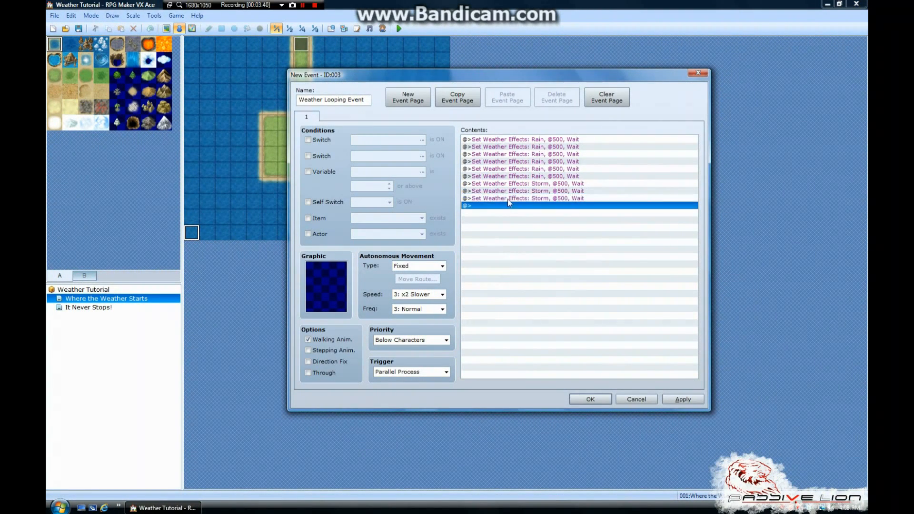
{"action": "key", "text": "ctrl+v"}
{"action": "right_click", "coordinate": [507, 199]}
{"action": "left_click", "coordinate": [525, 215]}
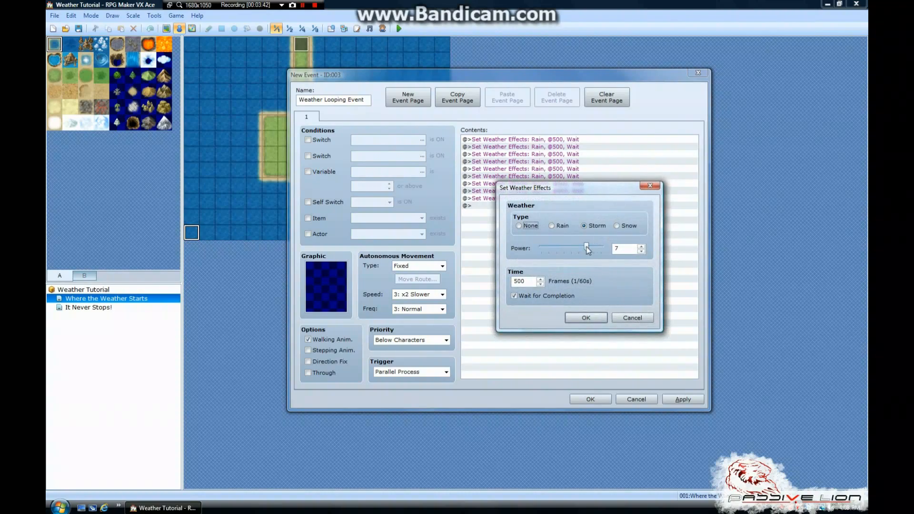
{"action": "left_click_drag", "start_coordinate": [587, 247], "coordinate": [595, 248]}
{"action": "left_click", "coordinate": [586, 317]}
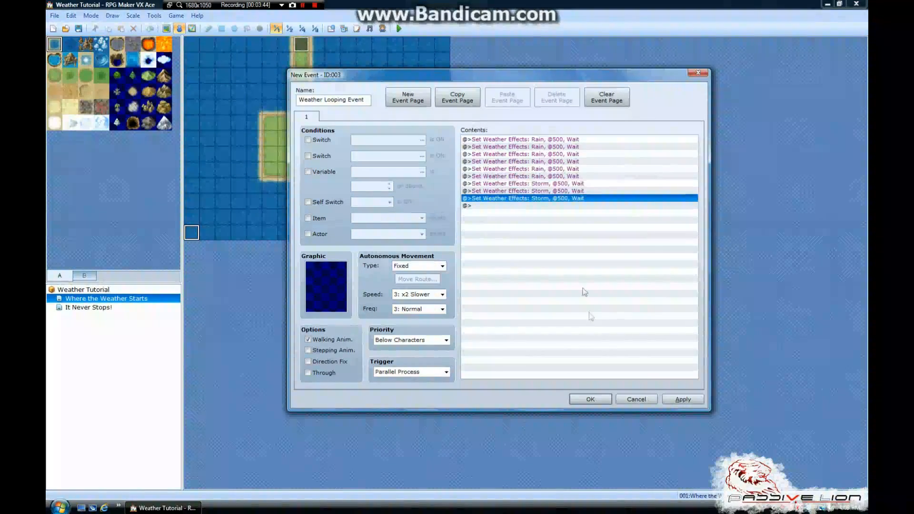
Review the order of the rain and storm commands in the event contents, going through the storm entries individually
{"action": "left_click", "coordinate": [518, 206]}
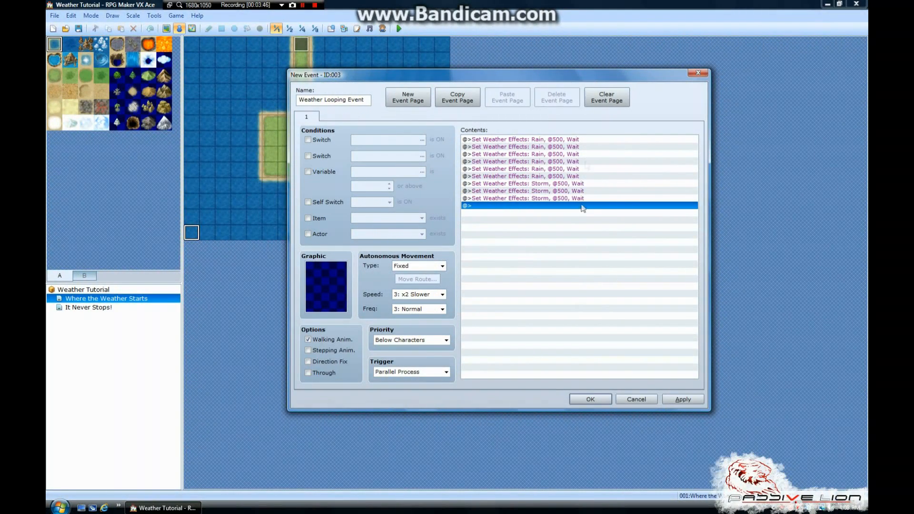
{"action": "left_click", "coordinate": [565, 185]}
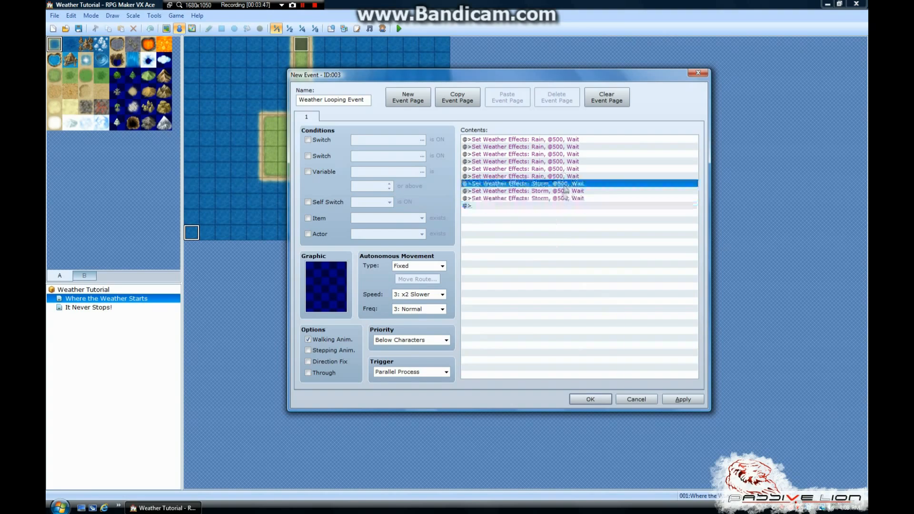
{"action": "left_click", "coordinate": [557, 140]}
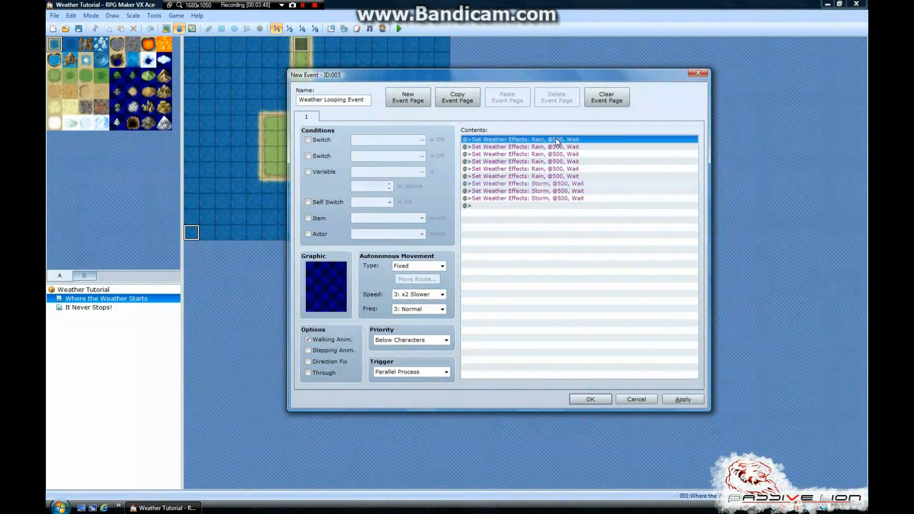
{"action": "left_click", "coordinate": [548, 199]}
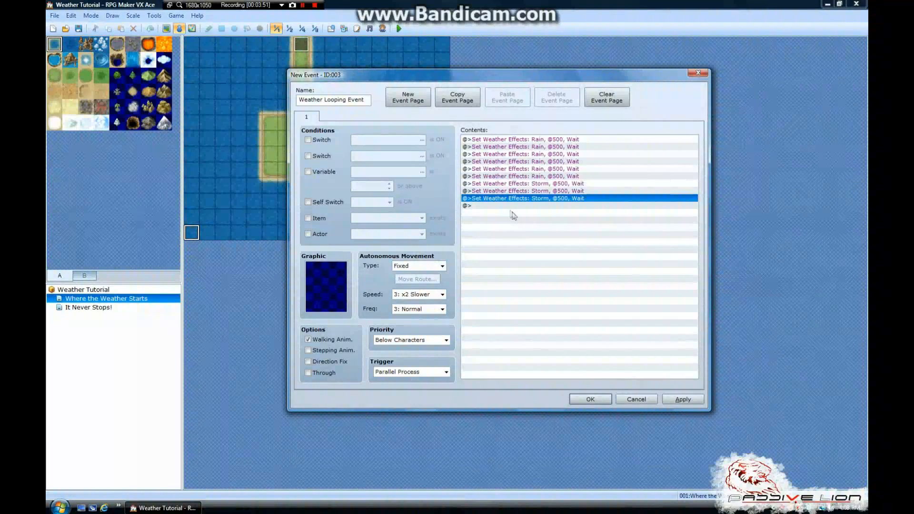
{"action": "left_click", "coordinate": [521, 185]}
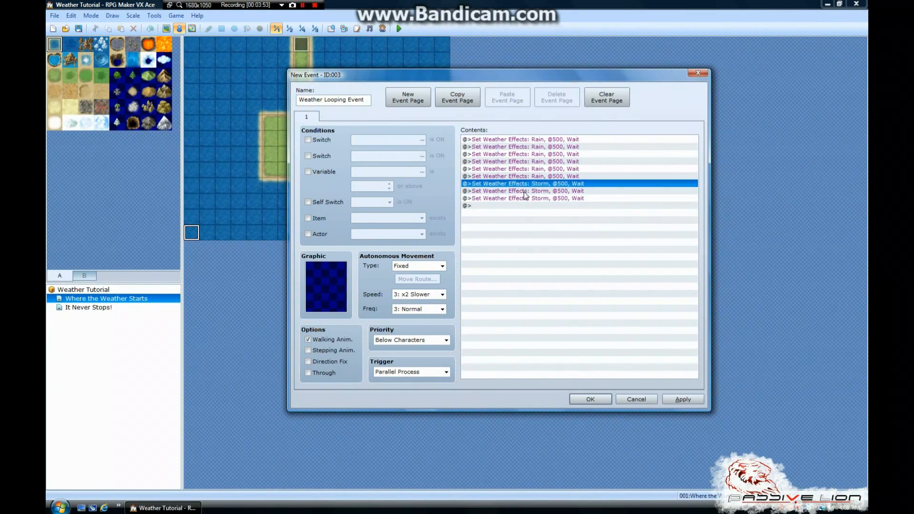
{"action": "left_click", "coordinate": [524, 192]}
{"action": "left_click", "coordinate": [525, 199]}
{"action": "left_click", "coordinate": [524, 185]}
{"action": "left_click", "coordinate": [524, 191]}
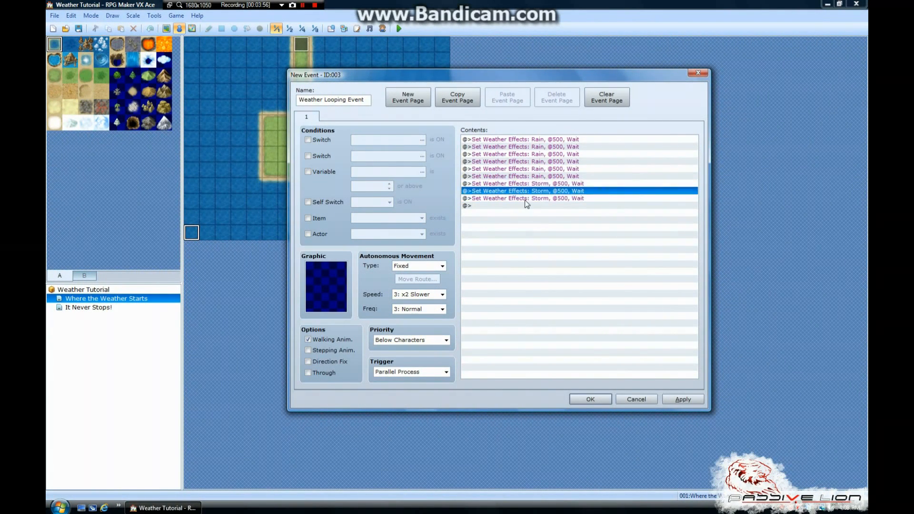
{"action": "left_click", "coordinate": [525, 199]}
{"action": "left_click", "coordinate": [523, 190]}
{"action": "left_click", "coordinate": [501, 197]}
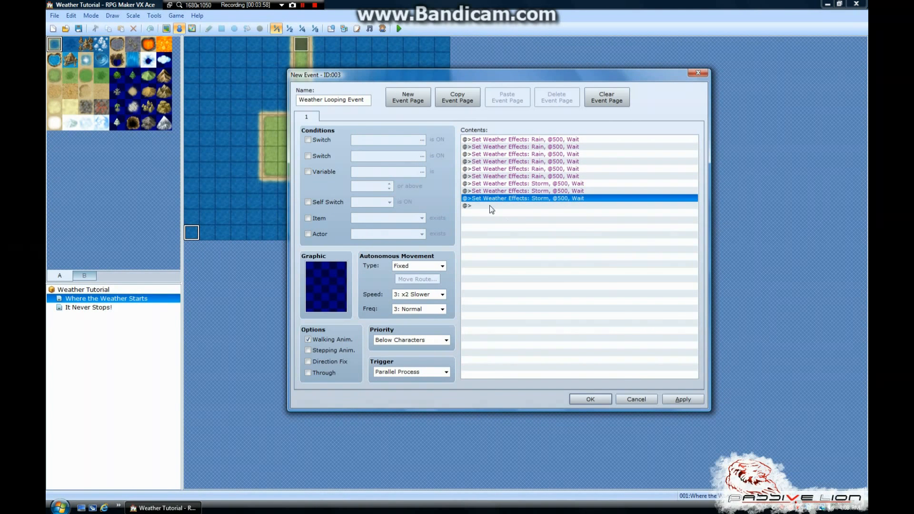
{"action": "right_click", "coordinate": [507, 199]}
{"action": "left_click", "coordinate": [510, 191]}
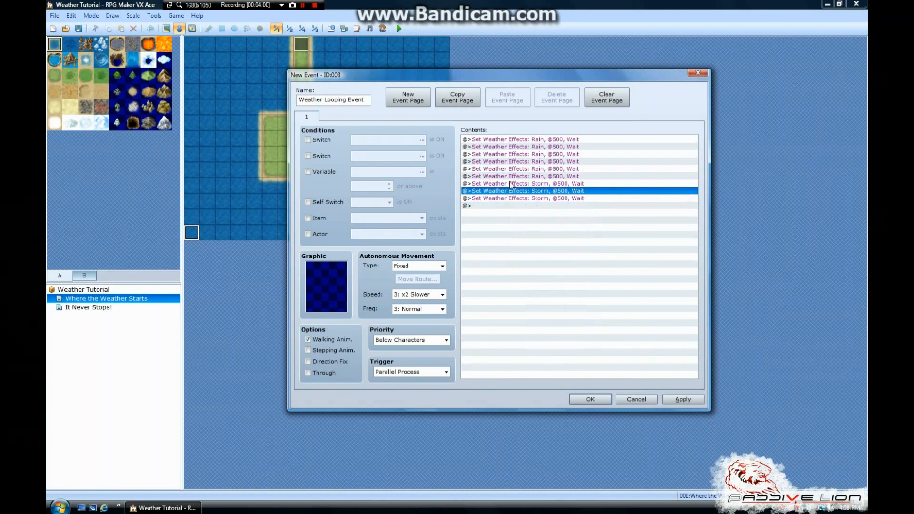
{"action": "left_click", "coordinate": [510, 184]}
{"action": "left_click", "coordinate": [511, 191]}
{"action": "left_click", "coordinate": [511, 199]}
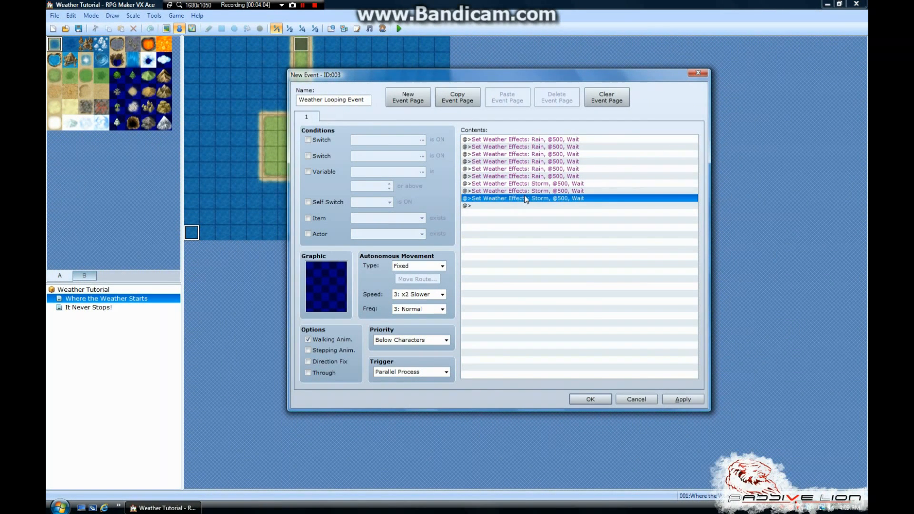
{"action": "left_click", "coordinate": [525, 190]}
{"action": "right_click", "coordinate": [527, 193]}
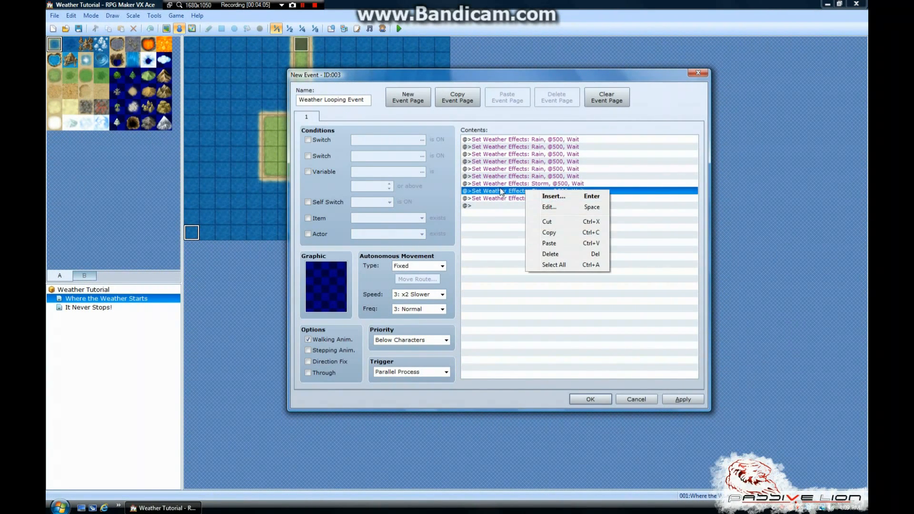
Insert a white Flash Screen command before the second Storm, with strength 255, lasting 60 frames and waiting for completion
{"action": "left_click", "coordinate": [502, 191]}
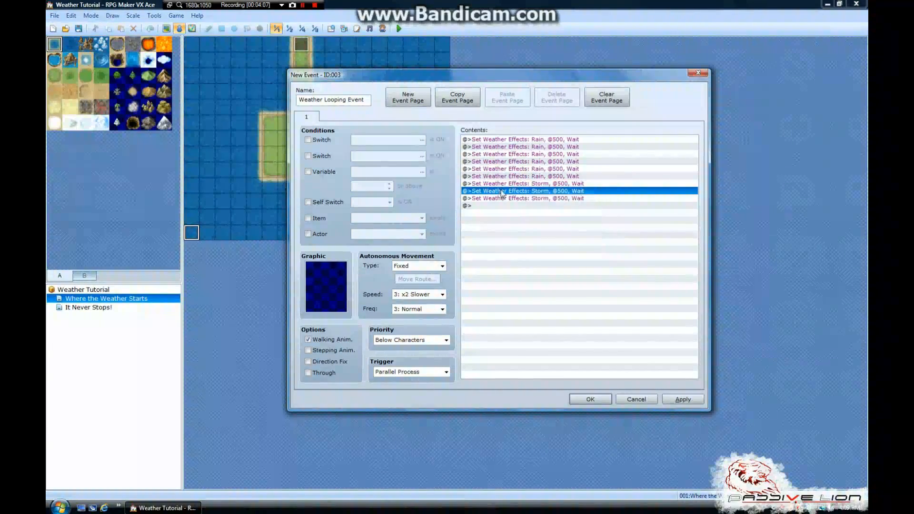
{"action": "right_click", "coordinate": [505, 191]}
{"action": "left_click", "coordinate": [526, 198]}
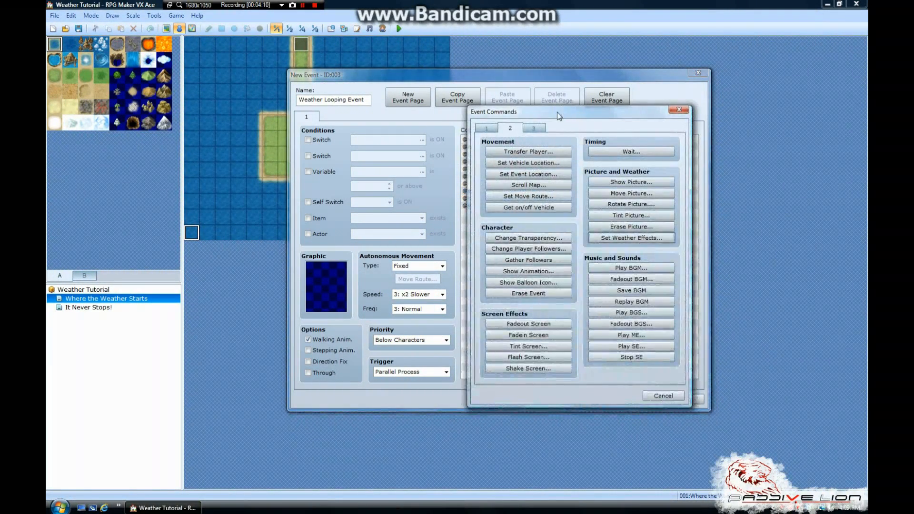
{"action": "left_click_drag", "start_coordinate": [557, 113], "coordinate": [580, 116]}
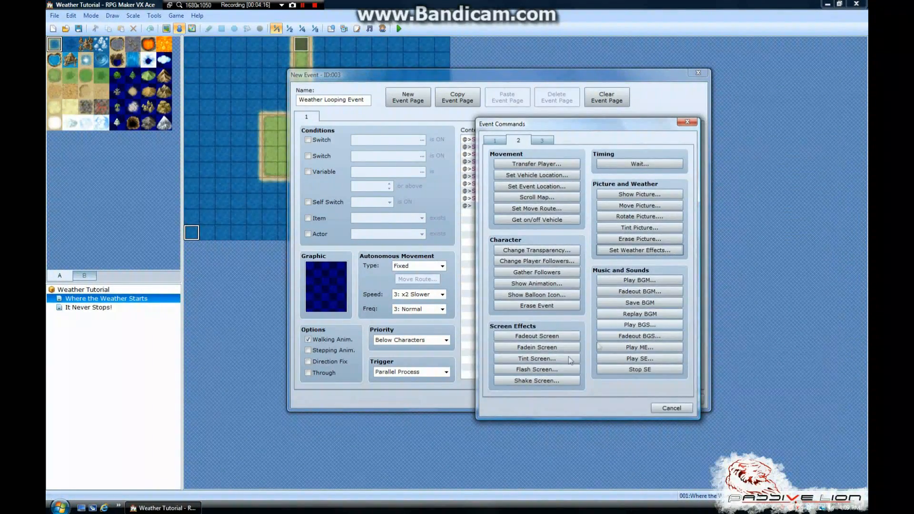
{"action": "left_click", "coordinate": [547, 371]}
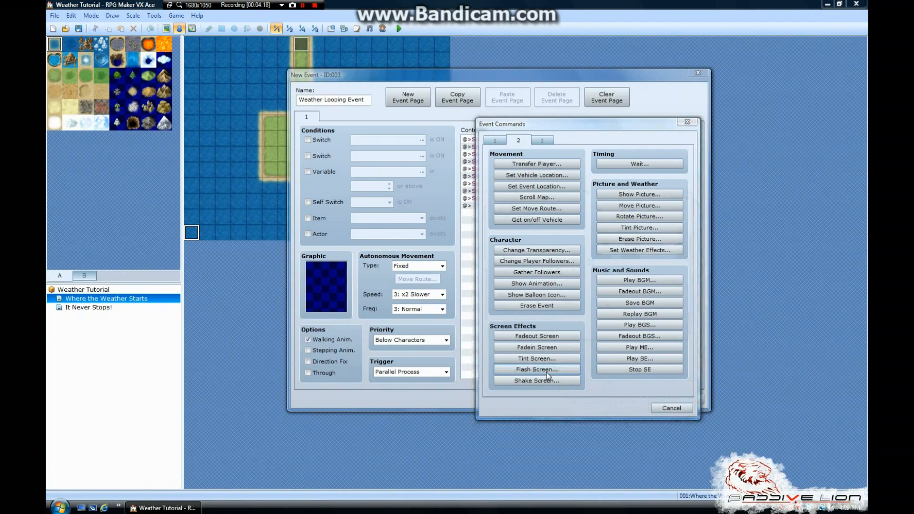
{"action": "left_click_drag", "start_coordinate": [593, 197], "coordinate": [588, 180]}
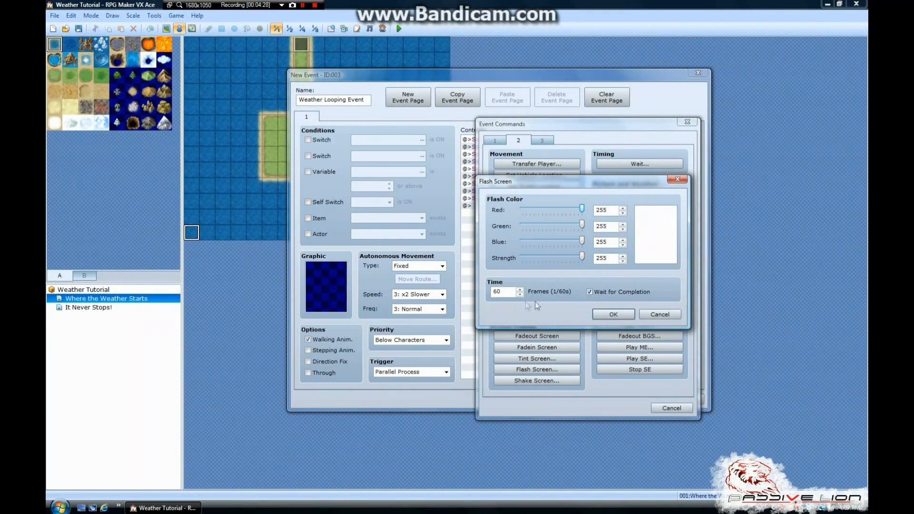
{"action": "left_click", "coordinate": [612, 316]}
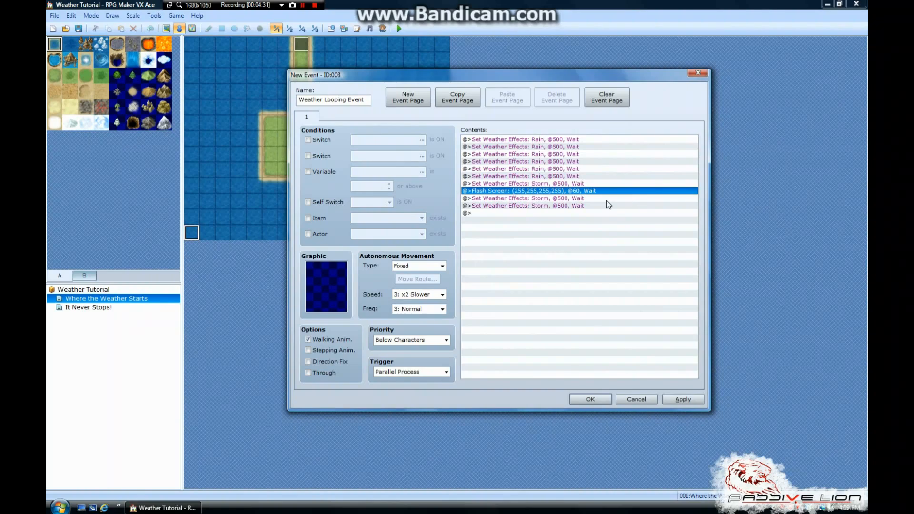
Add a copy of the Flash Screen command directly before the third Storm command
{"action": "left_click", "coordinate": [564, 206]}
{"action": "key", "text": "ctrl+v"}
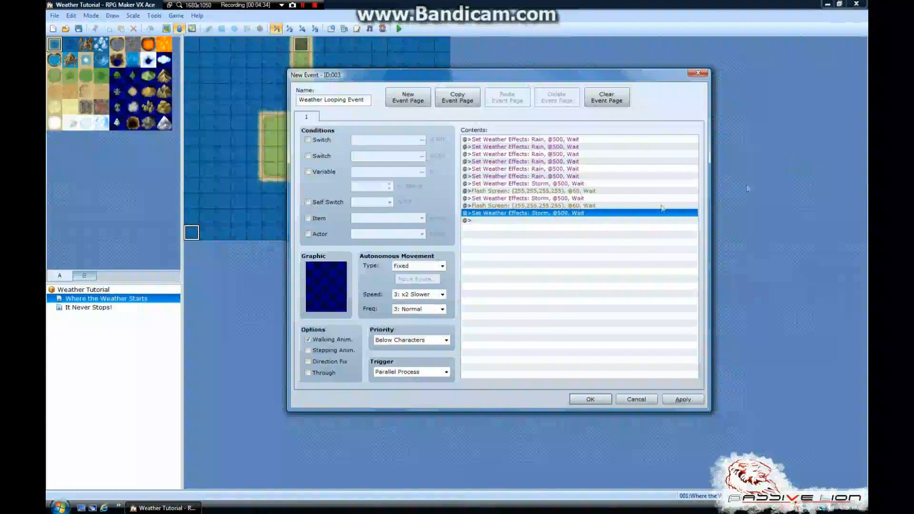
{"action": "left_click", "coordinate": [603, 205]}
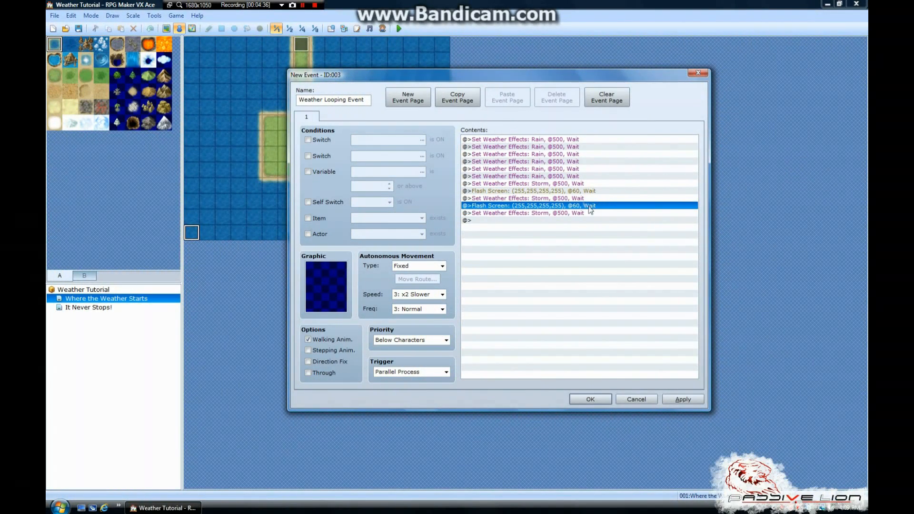
Examine the order of the rain, storm and flash commands, from the first rain entry through the last storm entry
{"action": "left_click", "coordinate": [558, 192]}
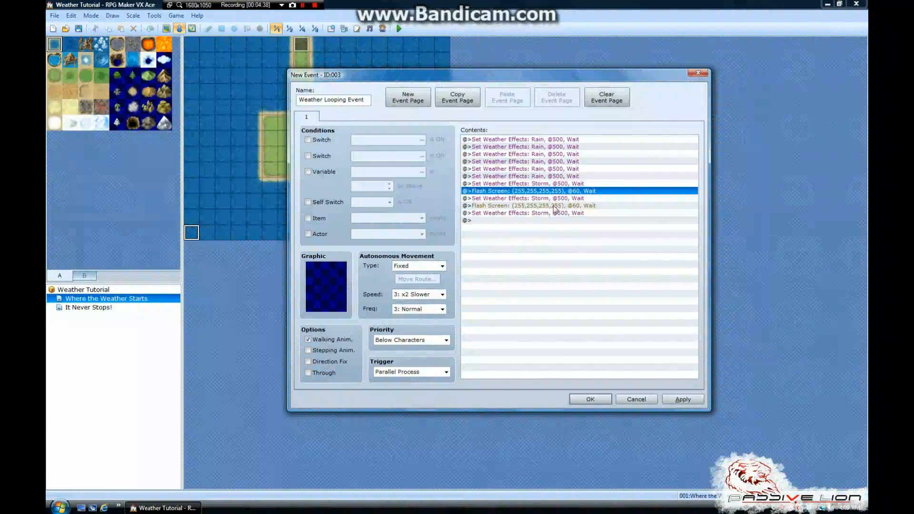
{"action": "left_click", "coordinate": [554, 206]}
{"action": "left_click", "coordinate": [553, 198]}
{"action": "left_click", "coordinate": [553, 191]}
{"action": "left_click", "coordinate": [550, 154]}
{"action": "left_click", "coordinate": [555, 142]}
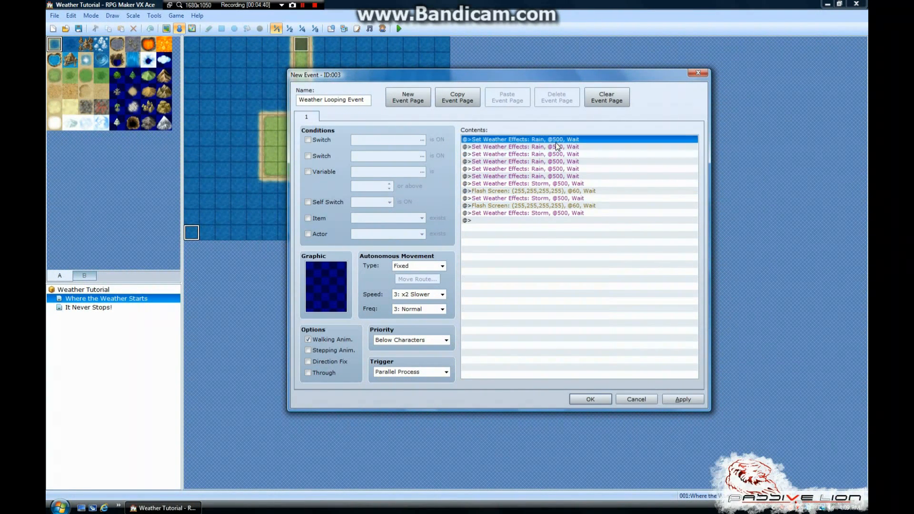
{"action": "left_click", "coordinate": [546, 213]}
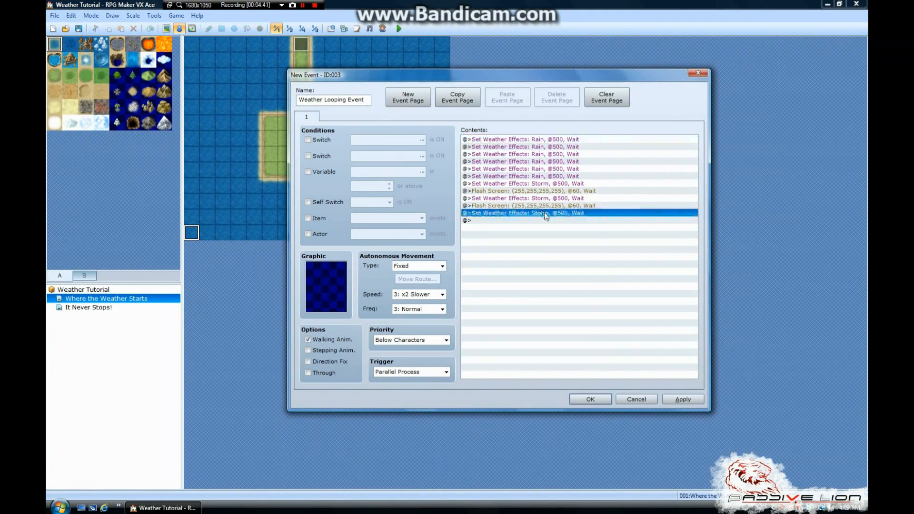
{"action": "left_click", "coordinate": [539, 184]}
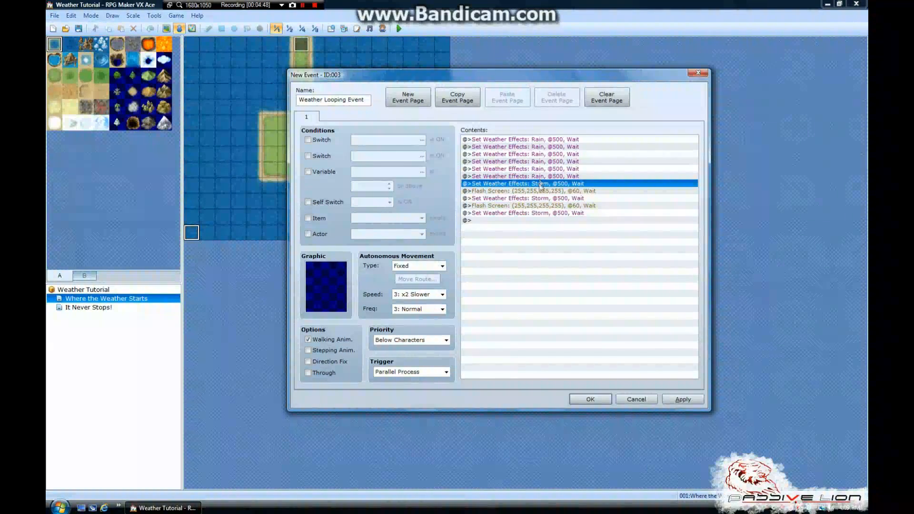
{"action": "left_click", "coordinate": [542, 214]}
{"action": "left_click", "coordinate": [540, 141]}
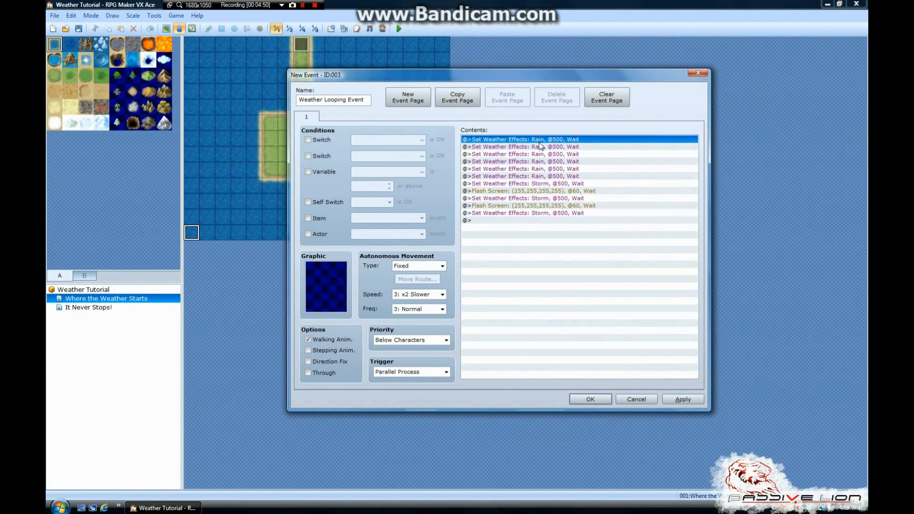
Append copies of the sixth, fifth and fourth Rain commands, in that order, below the last Storm command
{"action": "left_click", "coordinate": [551, 184]}
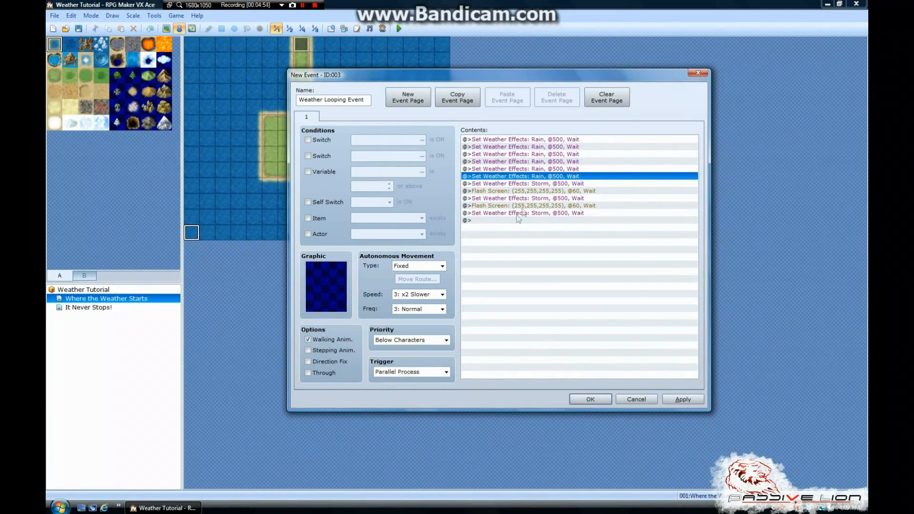
{"action": "left_click", "coordinate": [515, 222]}
{"action": "key", "text": "ctrl+v"}
{"action": "left_click", "coordinate": [544, 170]}
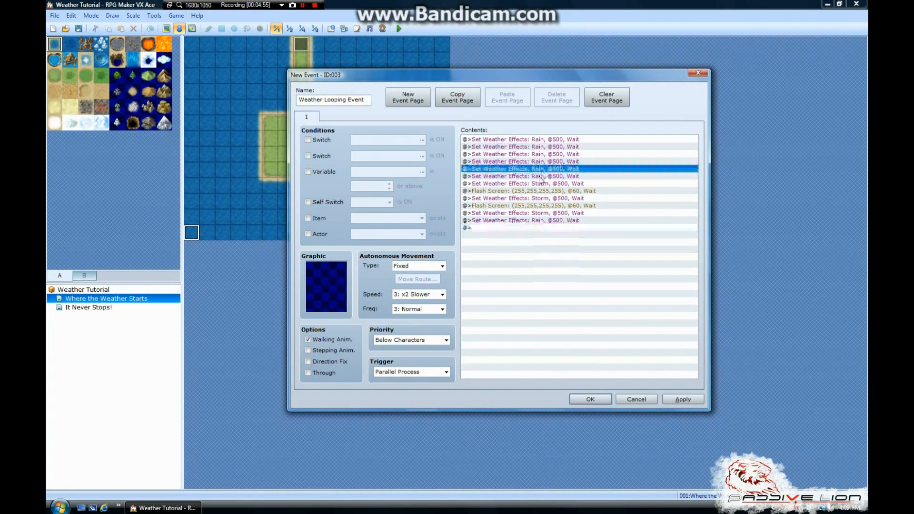
{"action": "left_click", "coordinate": [514, 227]}
{"action": "key", "text": "ctrl+v"}
{"action": "left_click", "coordinate": [537, 162]}
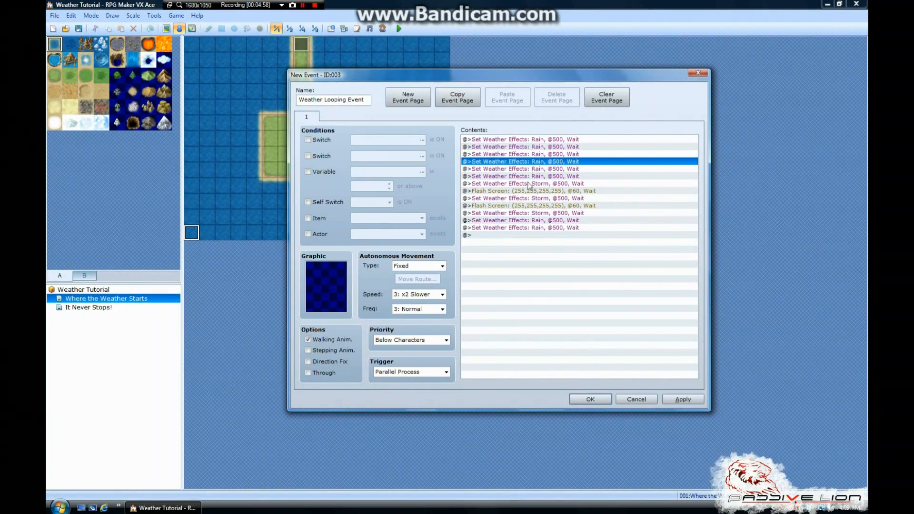
{"action": "left_click", "coordinate": [500, 233]}
{"action": "key", "text": "ctrl+v"}
Append copies of the third, second and first Rain commands, in that order, at the end of the contents
{"action": "left_click", "coordinate": [544, 154]}
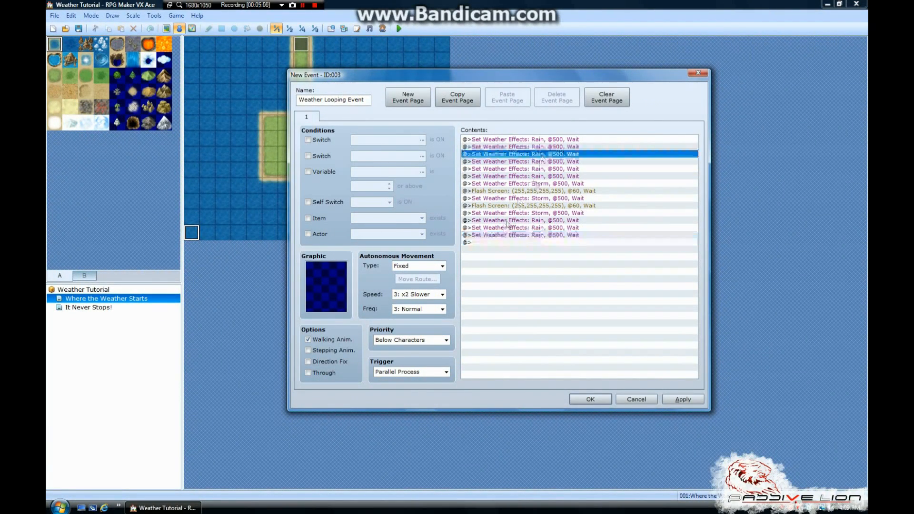
{"action": "left_click", "coordinate": [503, 242]}
{"action": "key", "text": "ctrl+v"}
{"action": "left_click", "coordinate": [550, 149]}
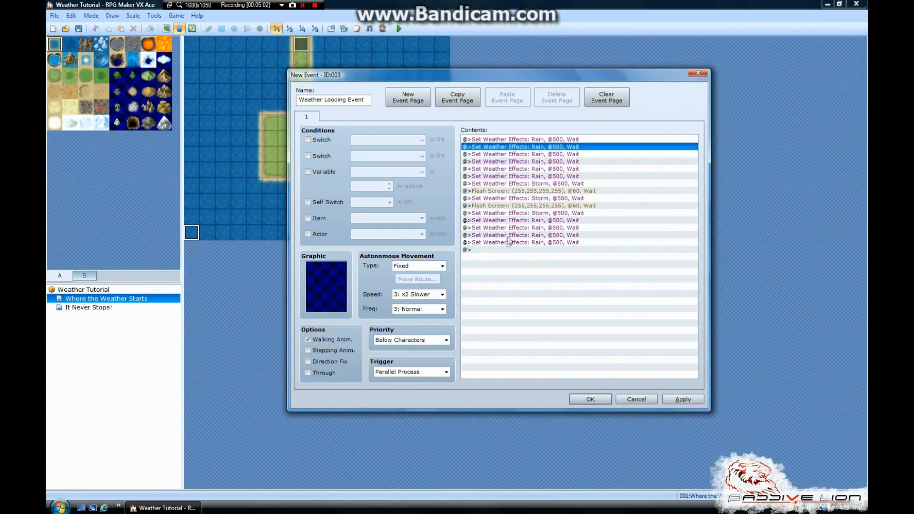
{"action": "left_click", "coordinate": [506, 249]}
{"action": "key", "text": "ctrl+v"}
{"action": "left_click", "coordinate": [548, 139]}
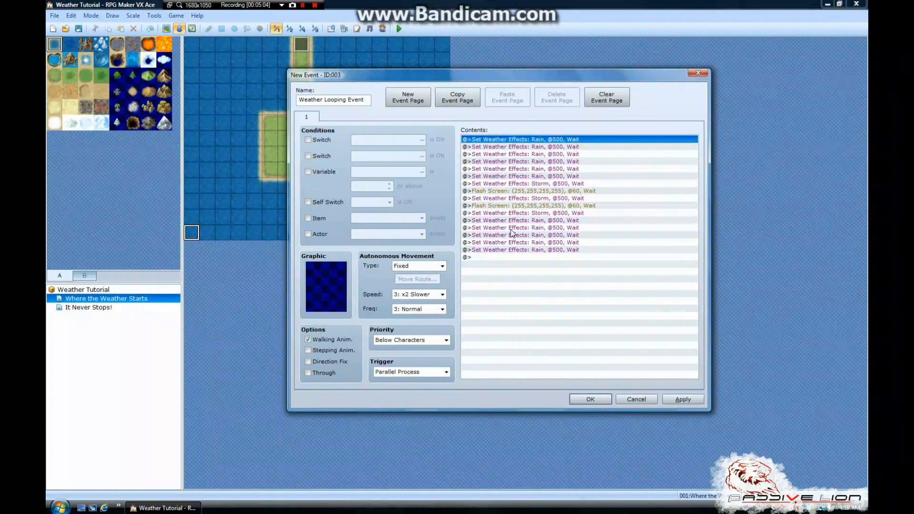
{"action": "left_click", "coordinate": [503, 257]}
{"action": "key", "text": "ctrl+v"}
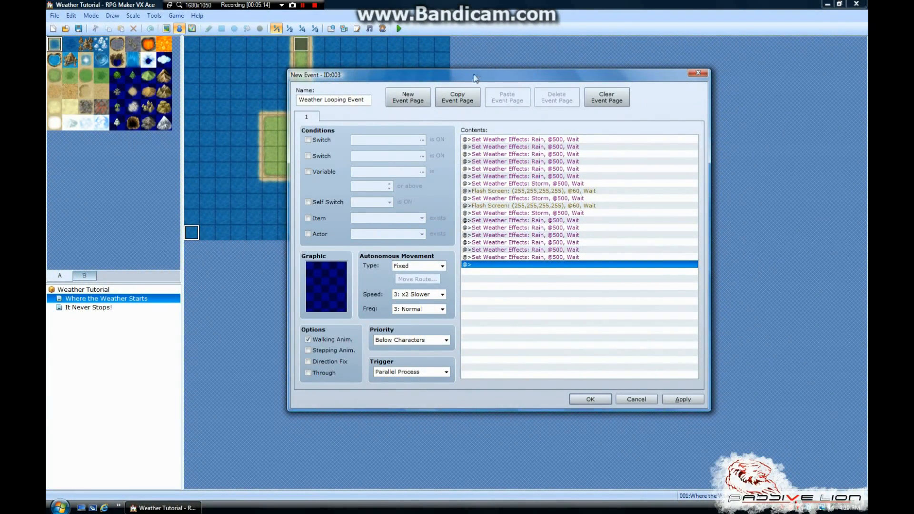
Start a Play BGS command above the first Rain command, choose the Rain sound and preview it
{"action": "left_click_drag", "start_coordinate": [474, 78], "coordinate": [559, 57]}
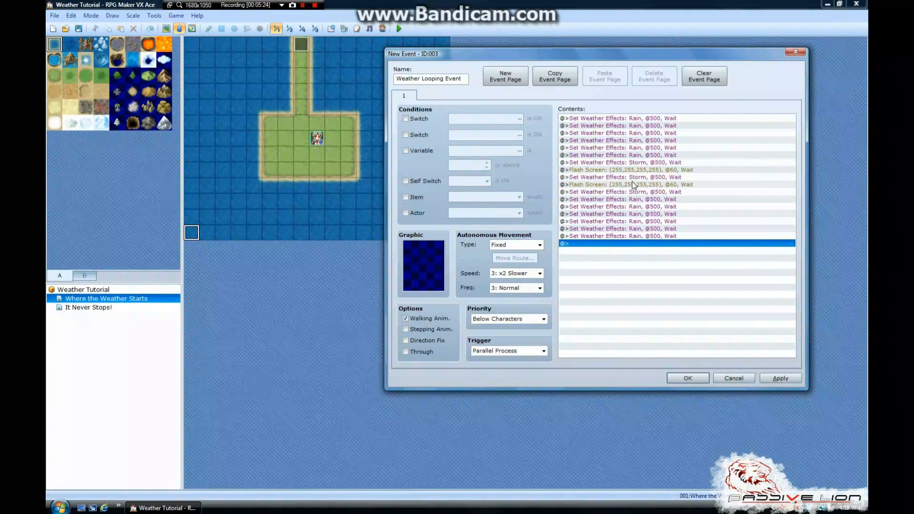
{"action": "mouse_move", "coordinate": [547, 54]}
{"action": "left_mouse_down"}
{"action": "mouse_move", "coordinate": [628, 56]}
{"action": "mouse_move", "coordinate": [546, 56]}
{"action": "left_mouse_up"}
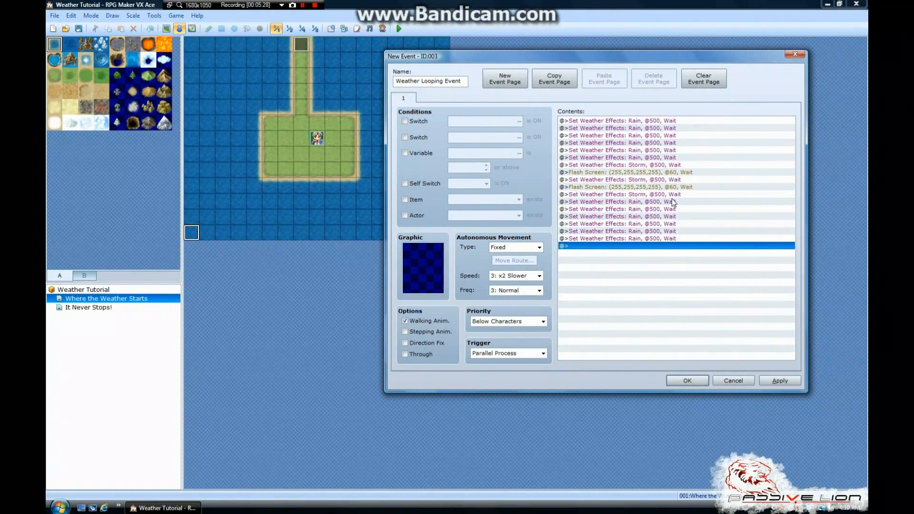
{"action": "left_click", "coordinate": [638, 121]}
{"action": "right_click", "coordinate": [648, 121]}
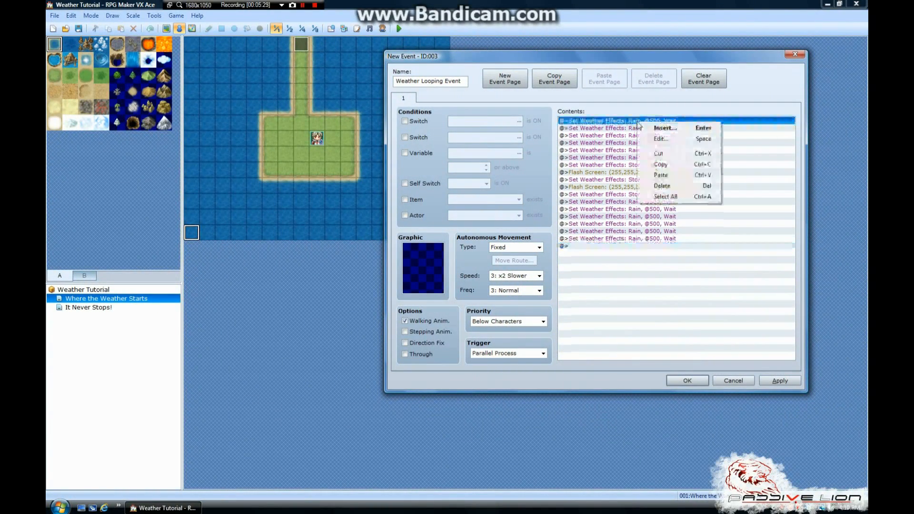
{"action": "left_click", "coordinate": [664, 128]}
{"action": "left_click_drag", "start_coordinate": [676, 98], "coordinate": [647, 91]}
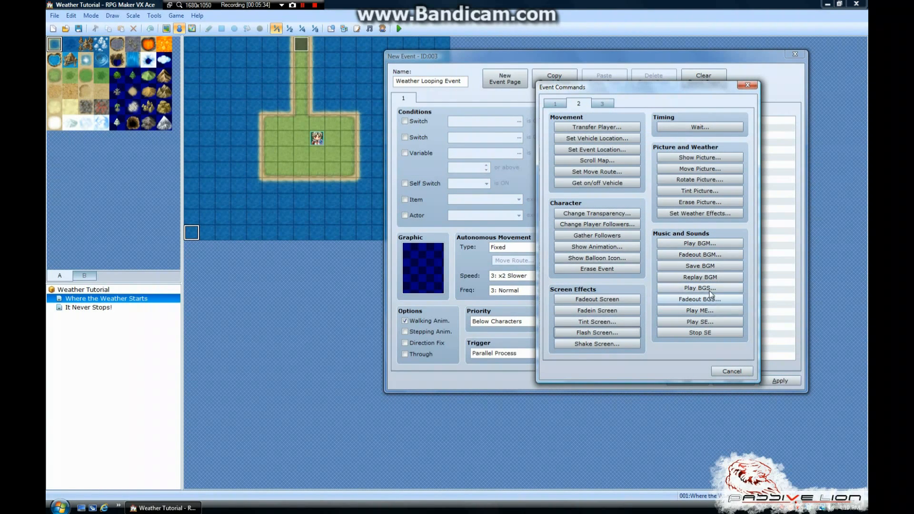
{"action": "left_click", "coordinate": [705, 290]}
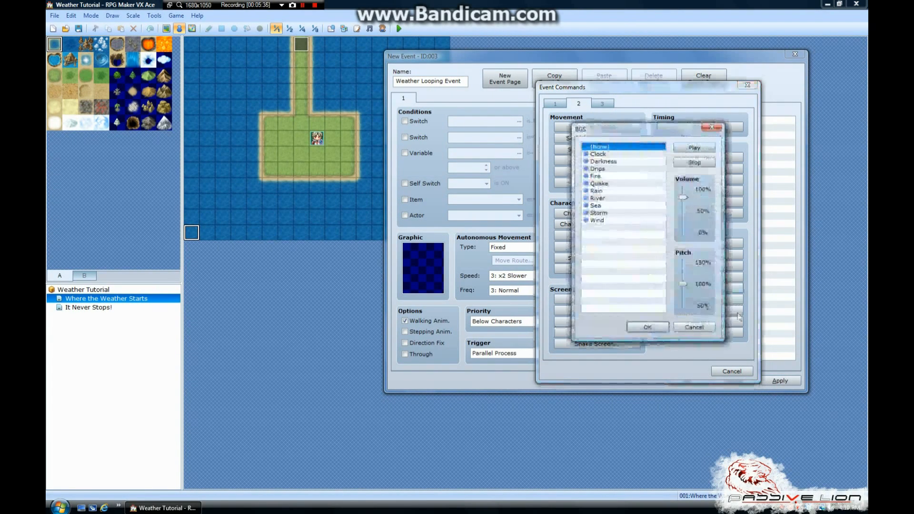
{"action": "left_click", "coordinate": [600, 191]}
{"action": "left_click", "coordinate": [688, 151]}
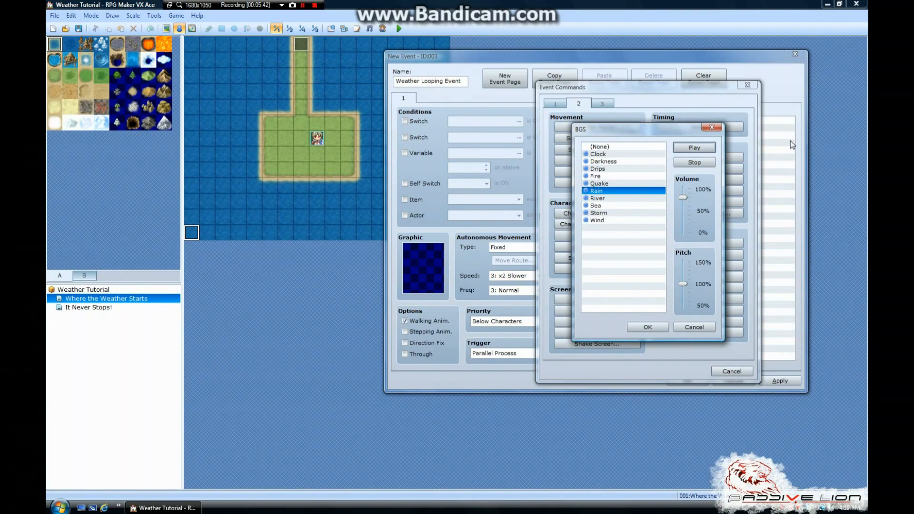
{"action": "left_click", "coordinate": [693, 163]}
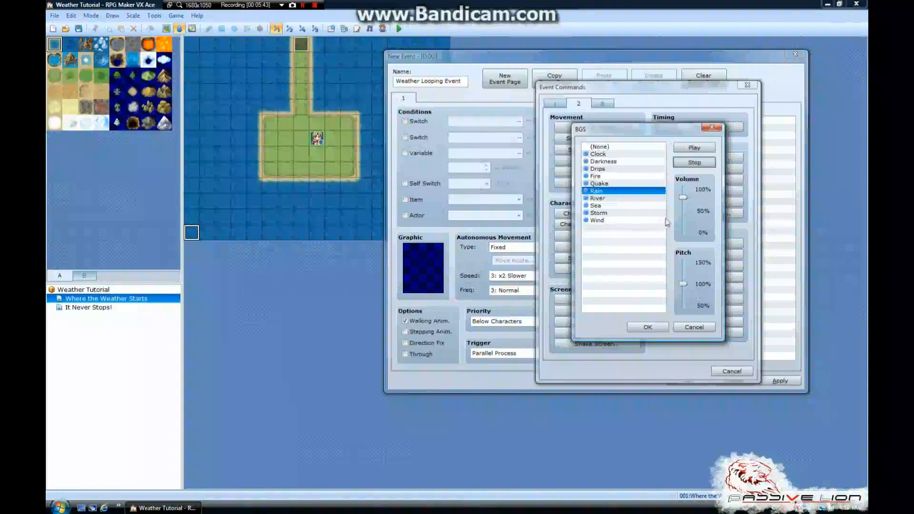
Set the Rain background sound's volume to 55 with pitch at 100, and add the command to the contents
{"action": "left_click_drag", "start_coordinate": [683, 197], "coordinate": [689, 210]}
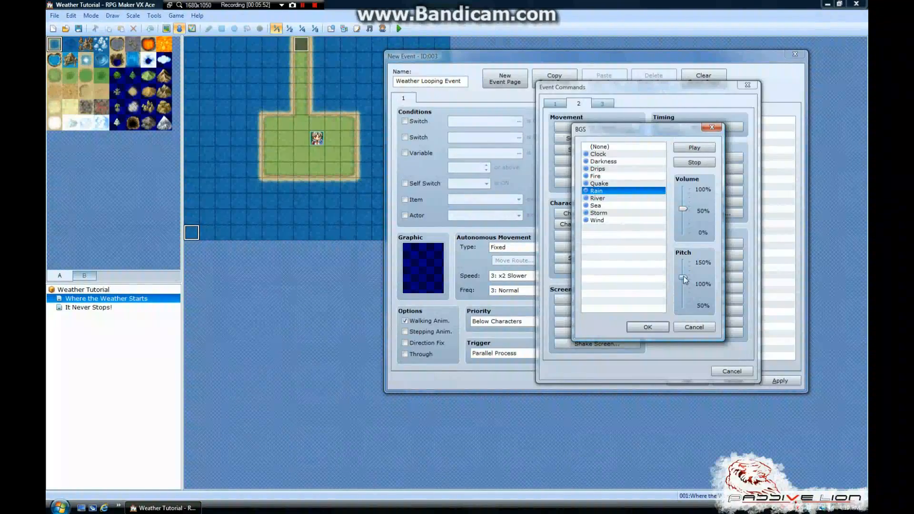
{"action": "left_click_drag", "start_coordinate": [683, 285], "coordinate": [683, 277]}
{"action": "left_click_drag", "start_coordinate": [682, 210], "coordinate": [684, 200]}
{"action": "left_click_drag", "start_coordinate": [683, 203], "coordinate": [684, 209]}
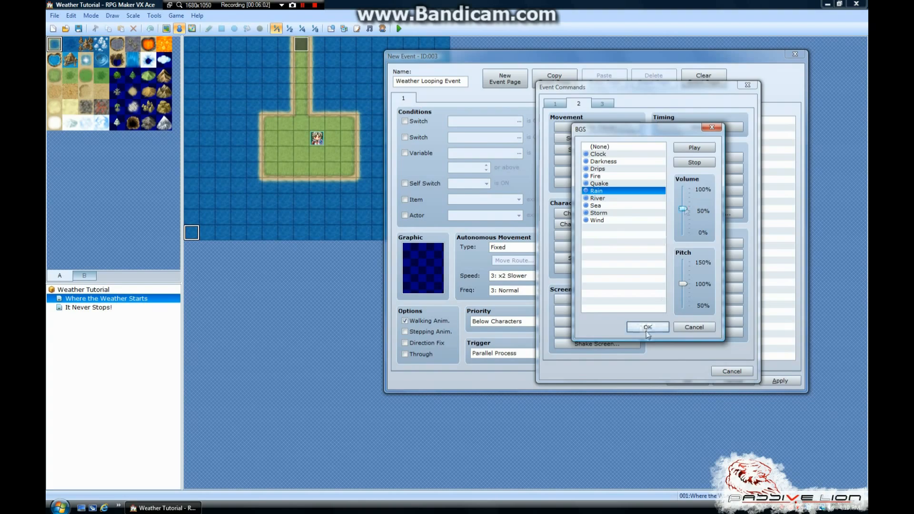
{"action": "left_click", "coordinate": [650, 329]}
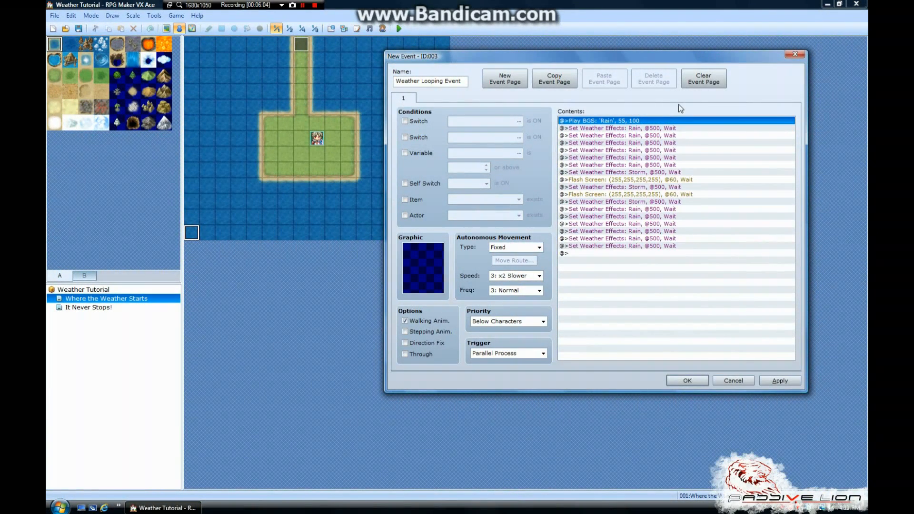
Edit the Play BGS command at the start of the contents and set its volume to 30
{"action": "right_click", "coordinate": [646, 122]}
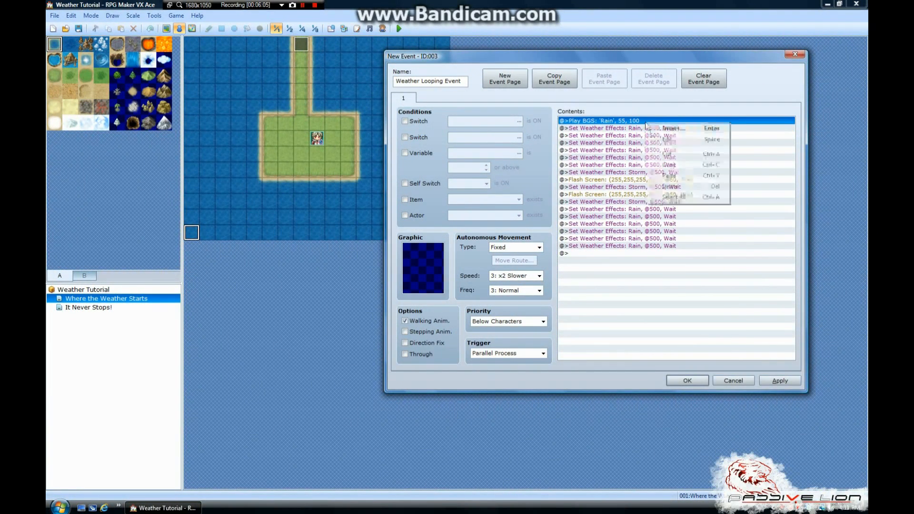
{"action": "left_click", "coordinate": [664, 140]}
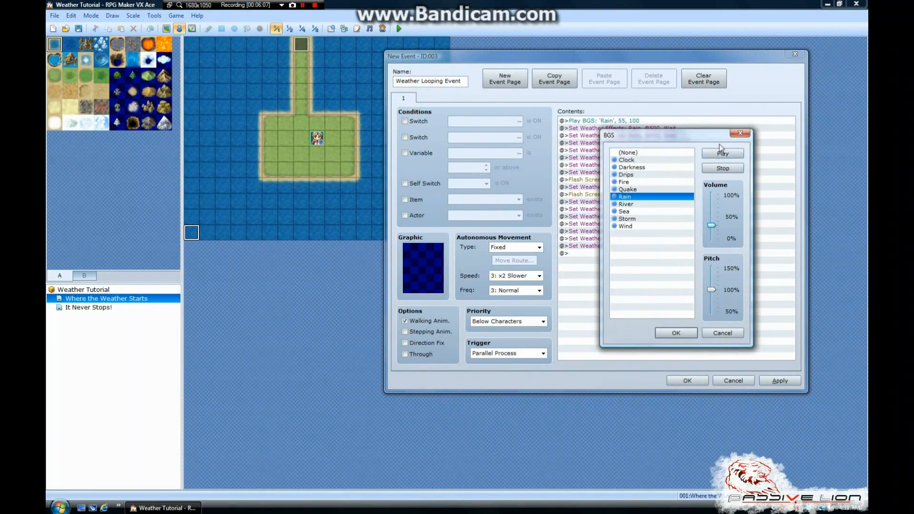
{"action": "left_click", "coordinate": [676, 333]}
Add copies of the Rain Play BGS command before the second and the fourth Rain weather commands
{"action": "left_click", "coordinate": [619, 136]}
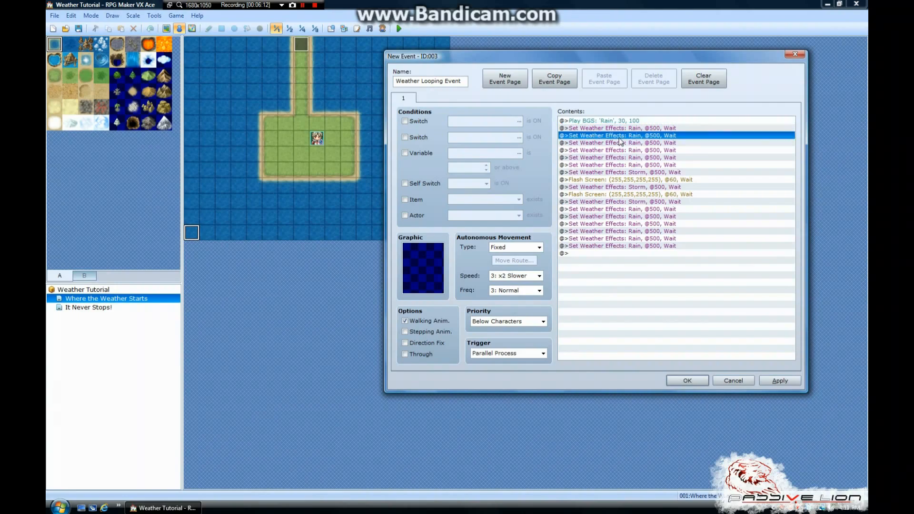
{"action": "type", "text": "Play BGS: 'Rain', 30, 100"}
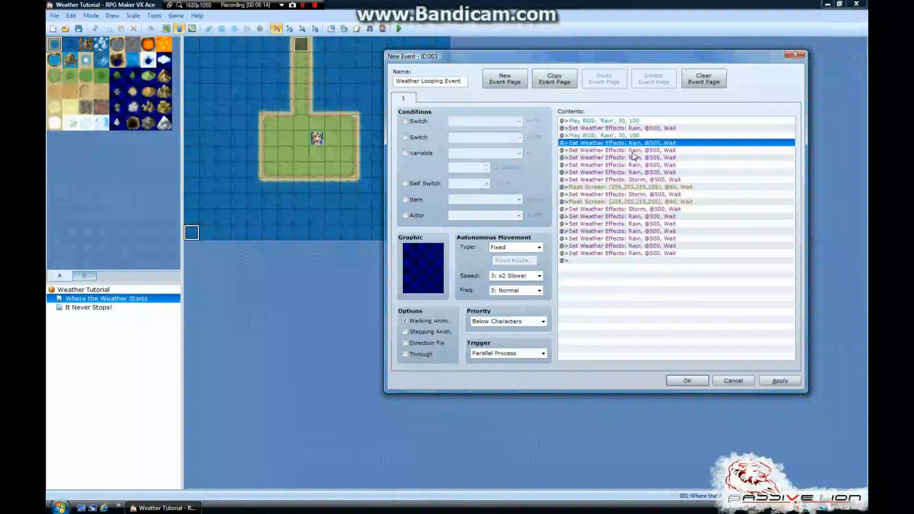
{"action": "left_click", "coordinate": [632, 158]}
{"action": "type", "text": "Play BGS: 'Rain', 30, 100"}
Edit the second Rain Play BGS command to volume 55 and pitch 120, previewing the sound before accepting it
{"action": "right_click", "coordinate": [630, 136]}
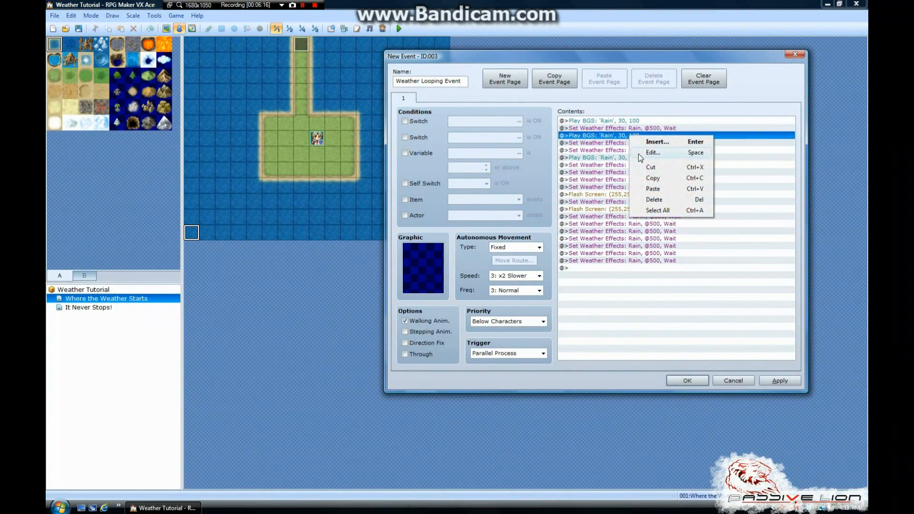
{"action": "left_click", "coordinate": [638, 153]}
{"action": "left_click_drag", "start_coordinate": [712, 227], "coordinate": [712, 215]}
{"action": "left_click_drag", "start_coordinate": [714, 289], "coordinate": [712, 280]}
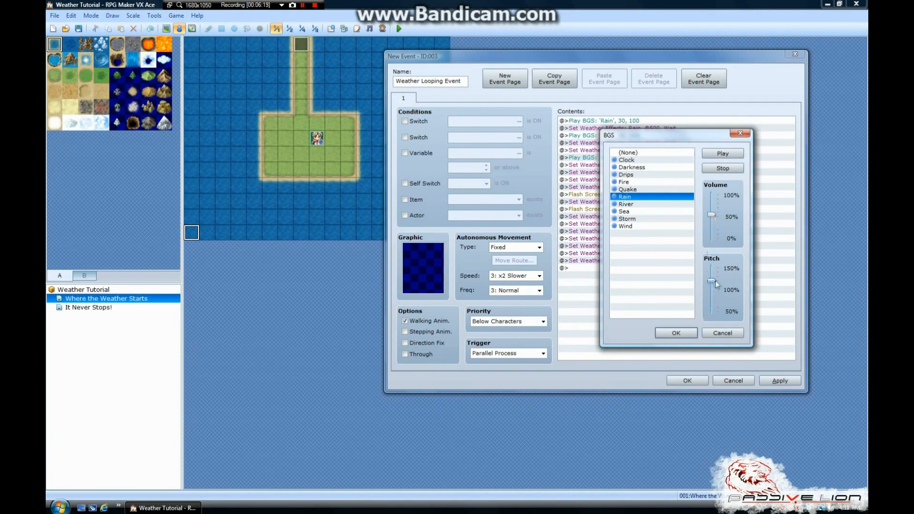
{"action": "left_click", "coordinate": [723, 153]}
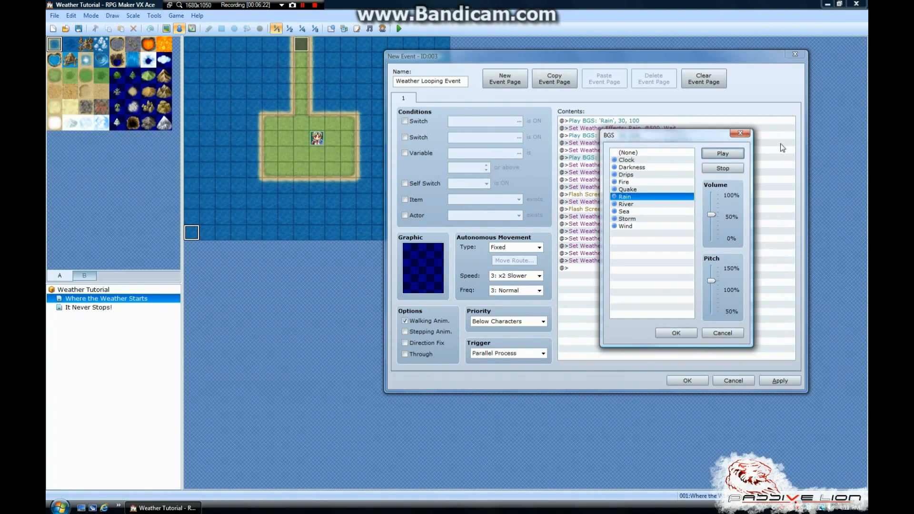
{"action": "left_click", "coordinate": [731, 169]}
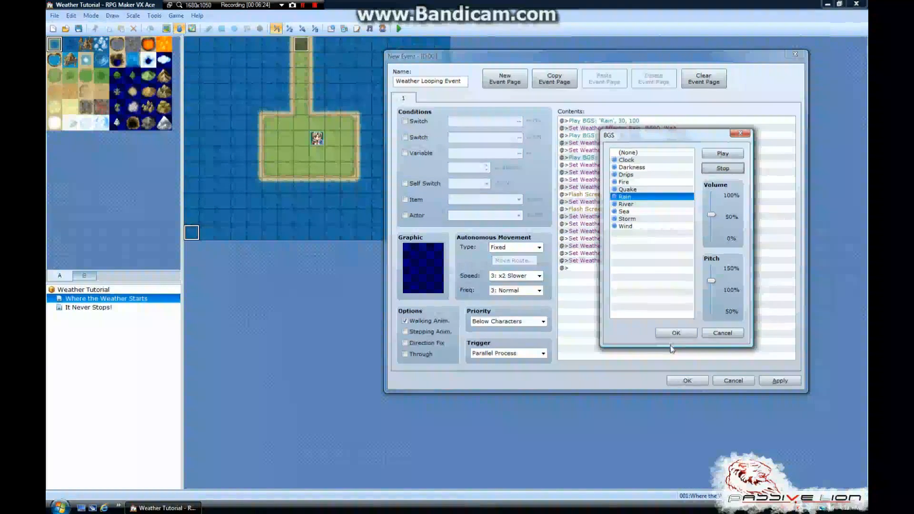
{"action": "left_click", "coordinate": [675, 333]}
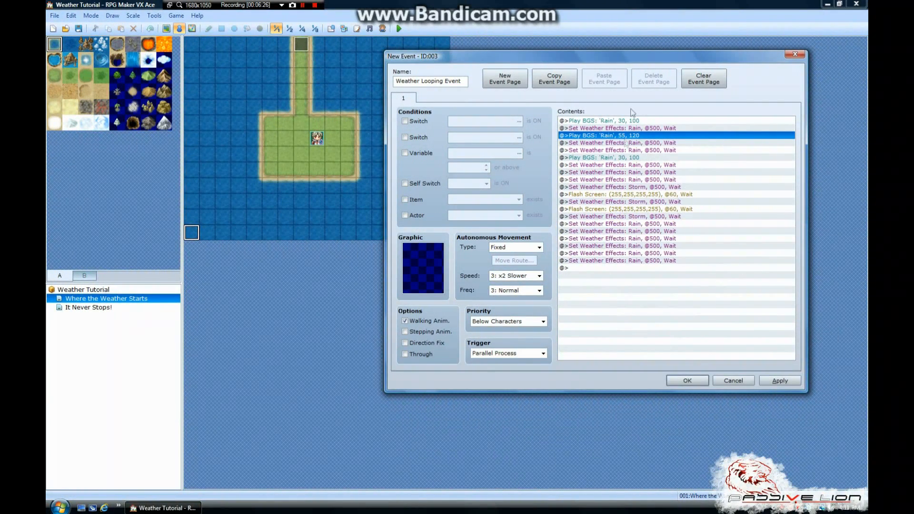
Add a copy of the Rain Play BGS command before the last Rain weather command that precedes the first Storm
{"action": "left_click", "coordinate": [627, 172]}
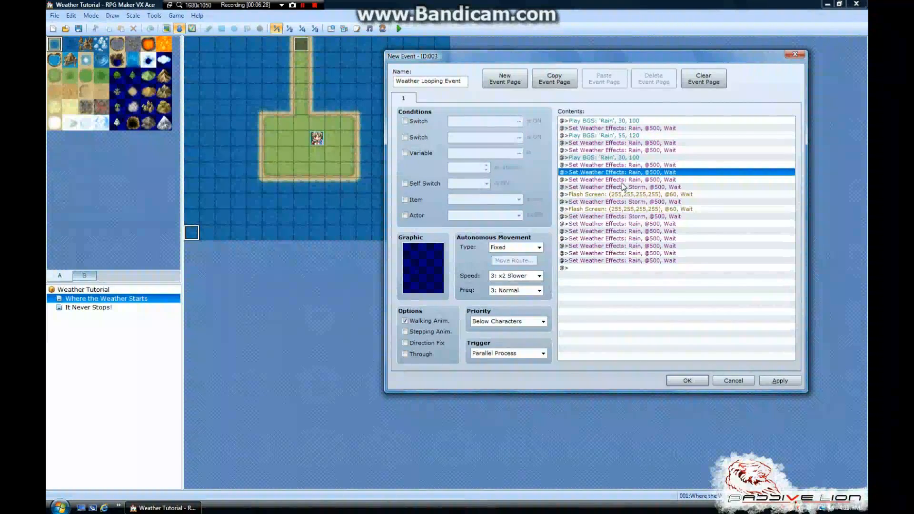
{"action": "left_click", "coordinate": [624, 158]}
{"action": "left_click", "coordinate": [624, 179]}
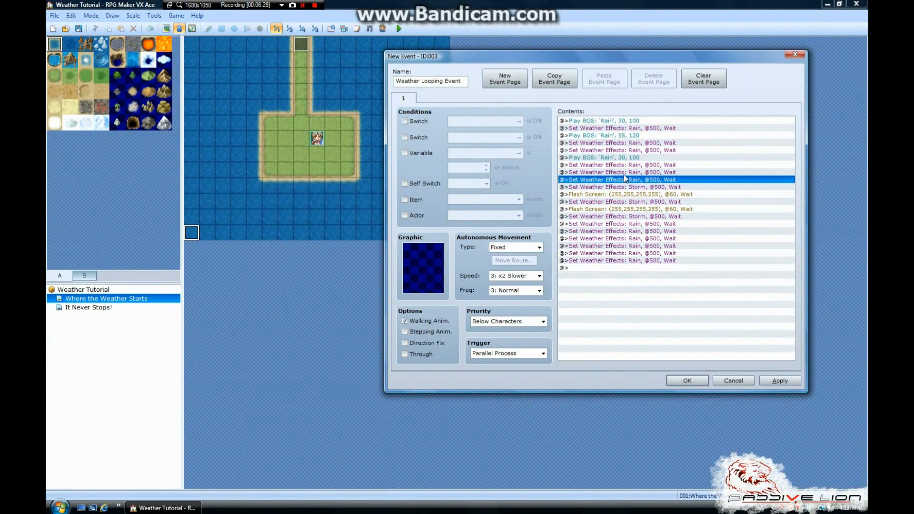
{"action": "key", "text": "ctrl+v"}
Start a Play SE command above the first Flash Screen command and find the Thunder sounds in the file list
{"action": "left_click", "coordinate": [628, 194]}
{"action": "key", "text": "Down"}
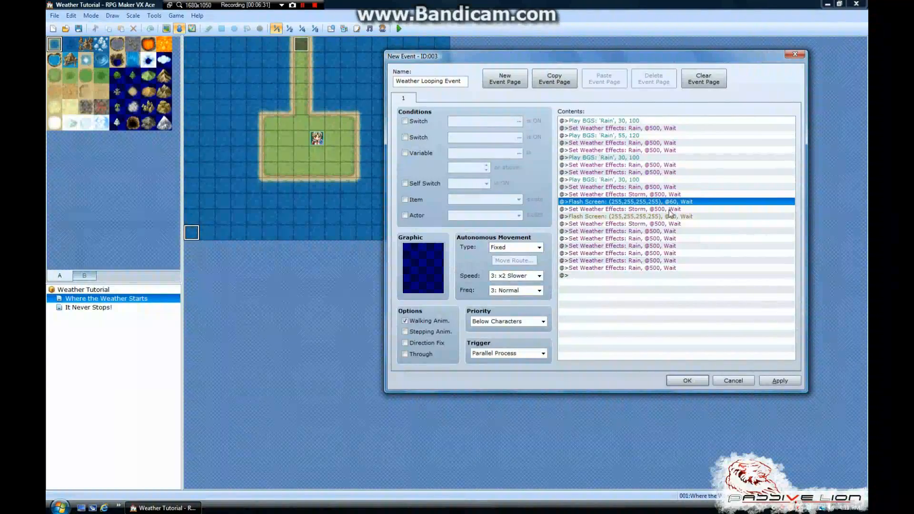
{"action": "right_click", "coordinate": [659, 208]}
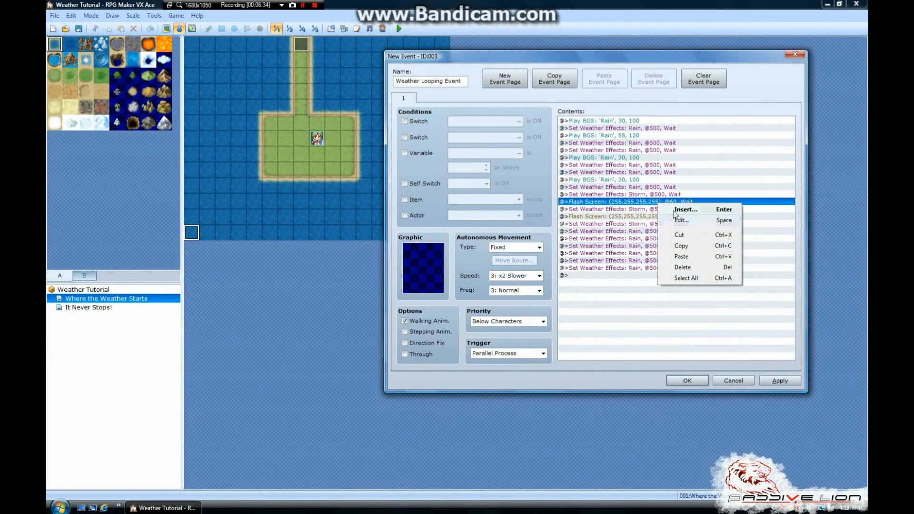
{"action": "left_click", "coordinate": [673, 211]}
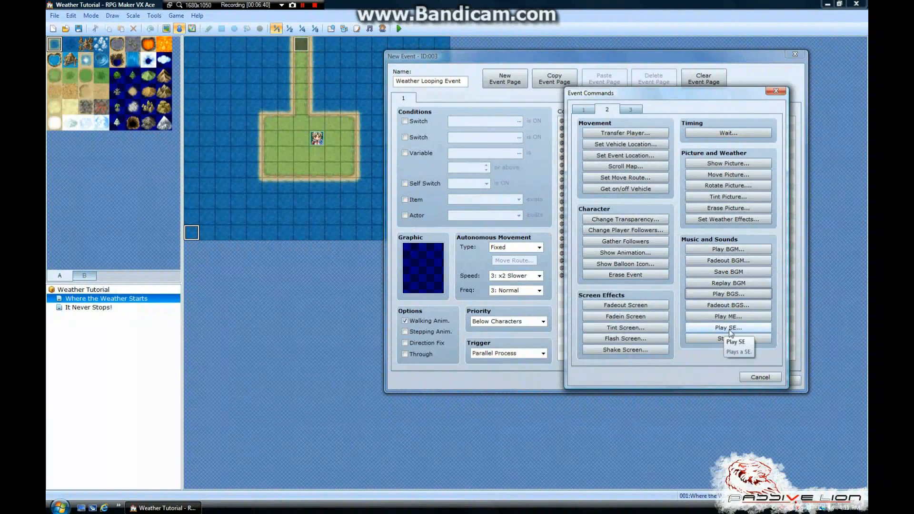
{"action": "left_click", "coordinate": [730, 330]}
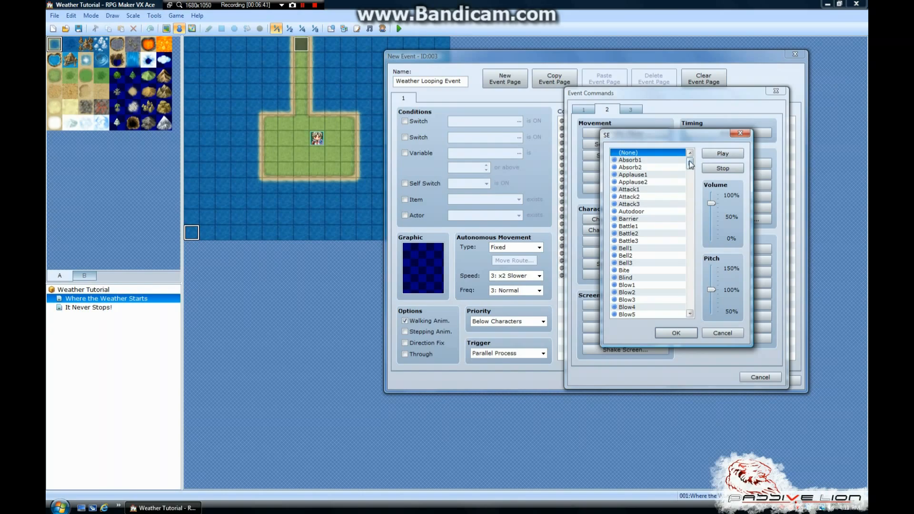
{"action": "left_click_drag", "start_coordinate": [689, 164], "coordinate": [689, 287]}
{"action": "left_click", "coordinate": [689, 314]}
{"action": "left_click", "coordinate": [690, 314]}
{"action": "left_click", "coordinate": [690, 315]}
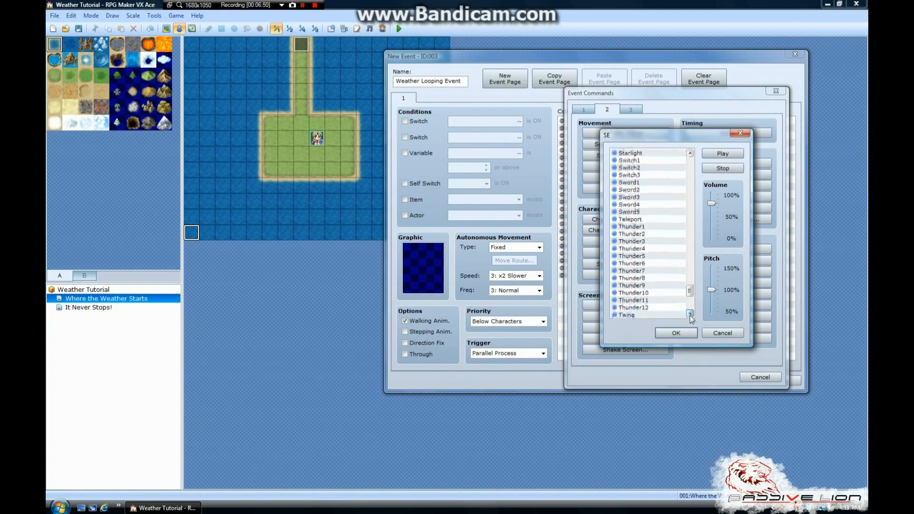
{"action": "left_click", "coordinate": [689, 314]}
{"action": "left_click", "coordinate": [689, 315]}
{"action": "left_click", "coordinate": [689, 315]}
Go through the available thunder sound effects from Thunder1 to Thunder12
{"action": "left_click", "coordinate": [645, 197]}
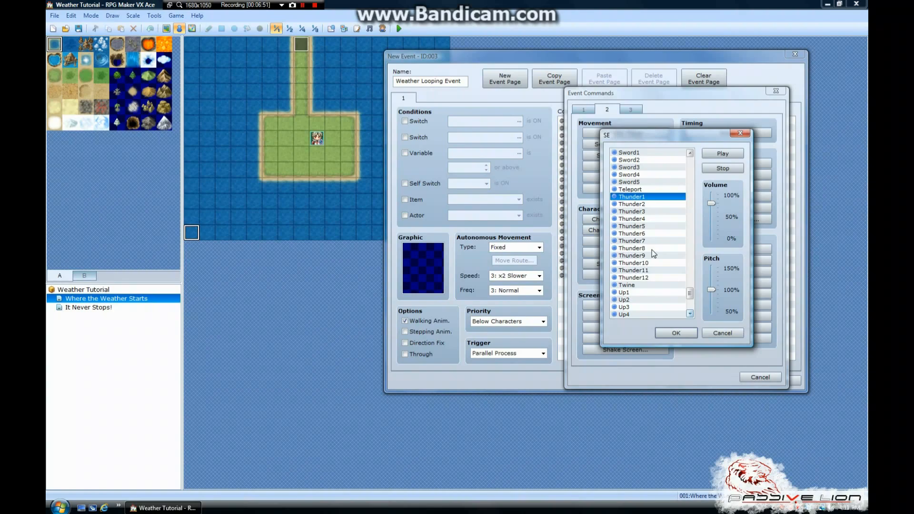
{"action": "left_click", "coordinate": [646, 276]}
{"action": "left_click", "coordinate": [641, 198]}
{"action": "left_click", "coordinate": [638, 205]}
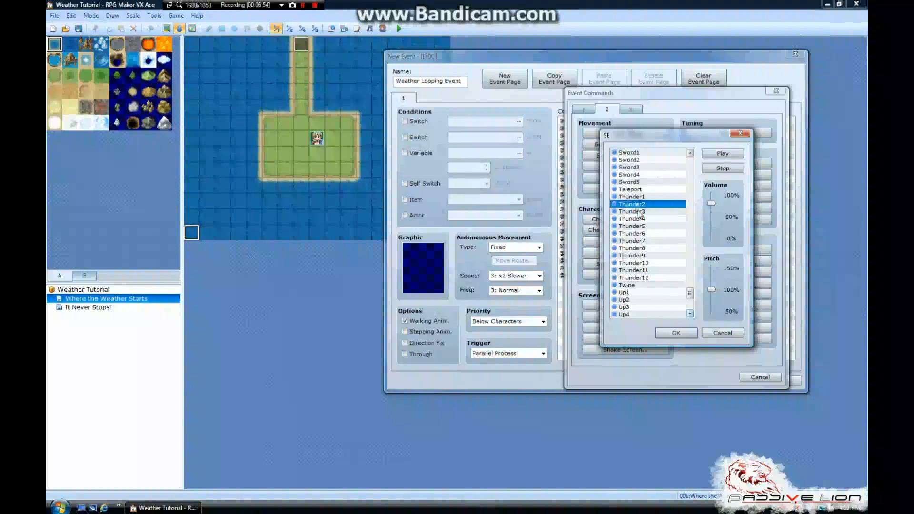
{"action": "left_click", "coordinate": [639, 211]}
{"action": "left_click", "coordinate": [638, 219]}
{"action": "left_click", "coordinate": [638, 226]}
{"action": "left_click", "coordinate": [638, 234]}
{"action": "left_click", "coordinate": [640, 247]}
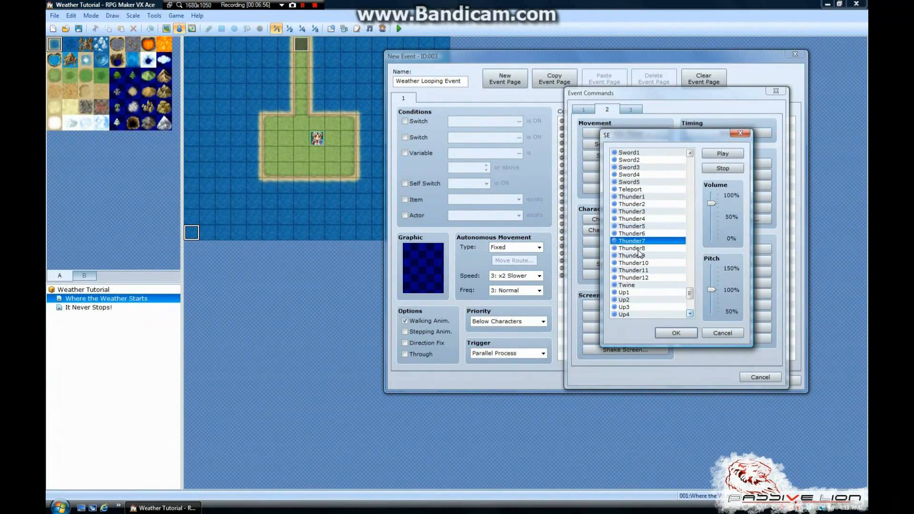
{"action": "left_click", "coordinate": [639, 255]}
{"action": "left_click", "coordinate": [639, 263]}
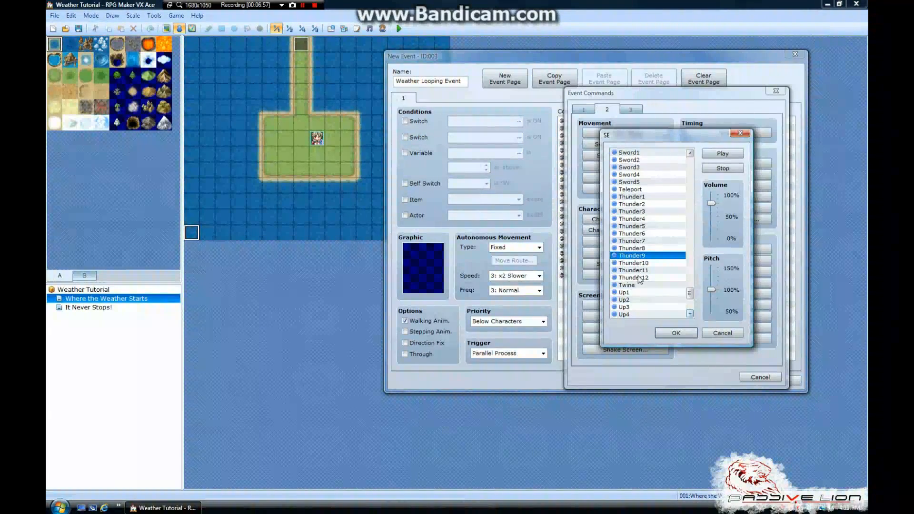
{"action": "left_click", "coordinate": [639, 270]}
{"action": "left_click", "coordinate": [641, 278]}
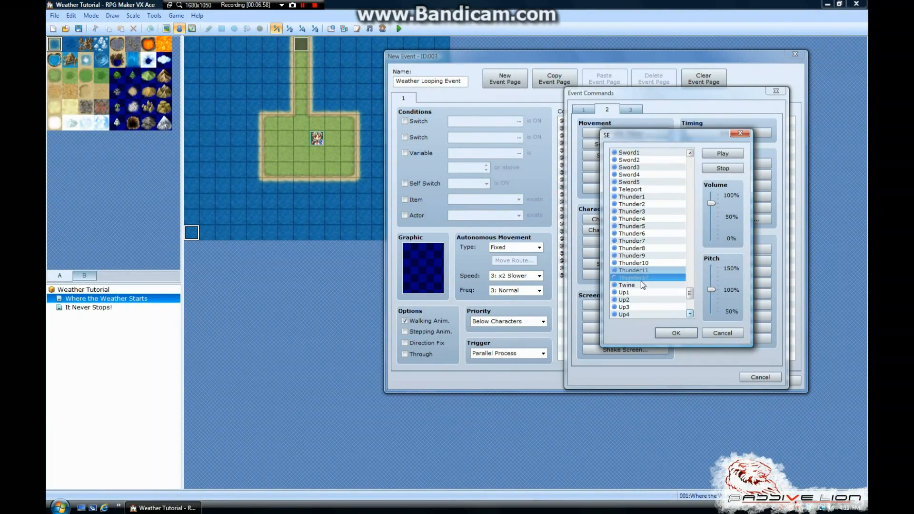
Preview the Thunder1, Thunder2 and Thunder4 sound effects, lowering the volume to about 45 before the last one
{"action": "left_click", "coordinate": [646, 197]}
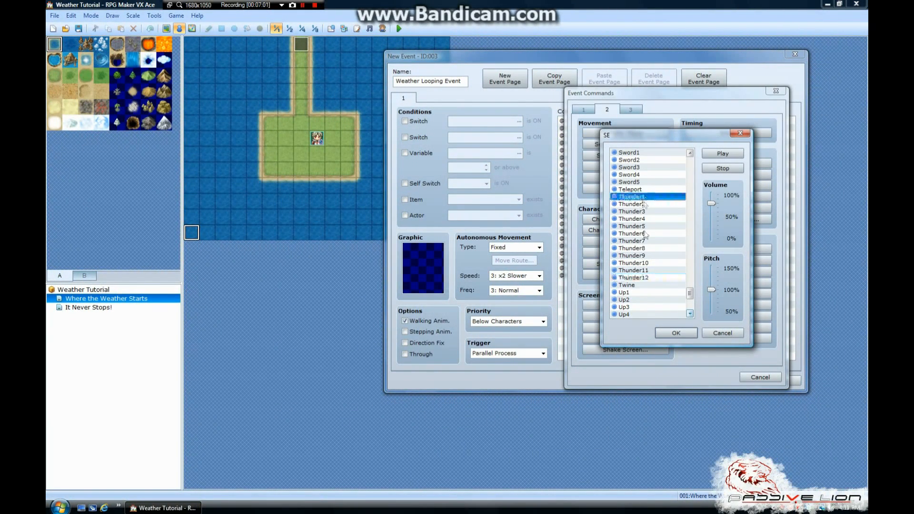
{"action": "left_click", "coordinate": [734, 154]}
{"action": "left_click", "coordinate": [659, 203]}
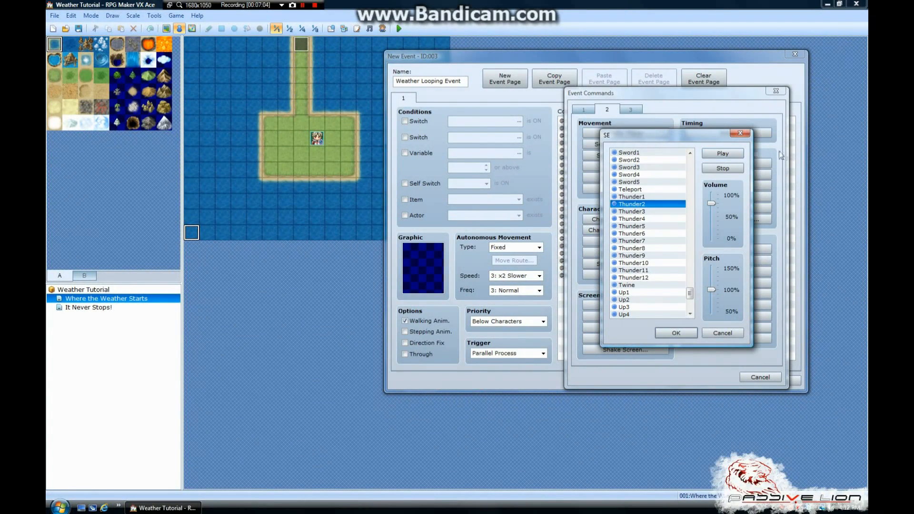
{"action": "left_click", "coordinate": [731, 155]}
{"action": "left_click", "coordinate": [662, 212]}
{"action": "left_click_drag", "start_coordinate": [711, 203], "coordinate": [712, 216]}
{"action": "left_click", "coordinate": [648, 219]}
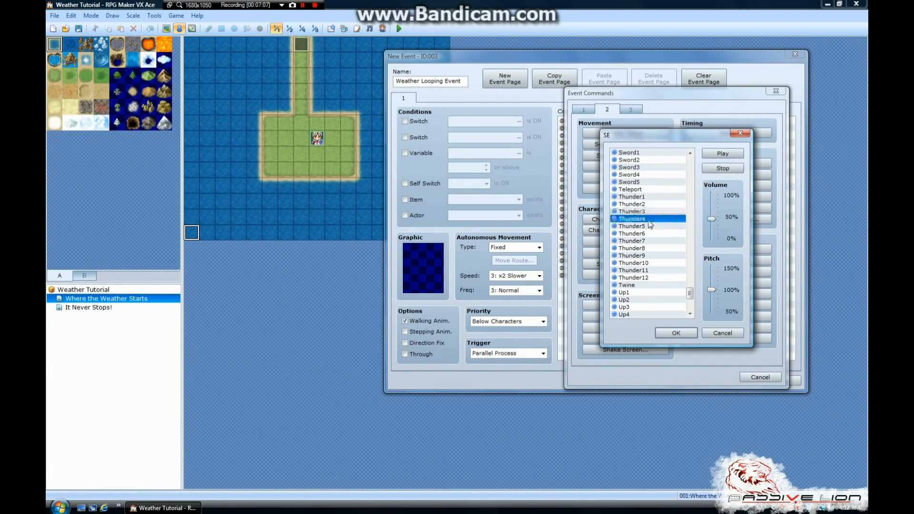
{"action": "left_click", "coordinate": [723, 153]}
{"action": "left_click", "coordinate": [657, 212]}
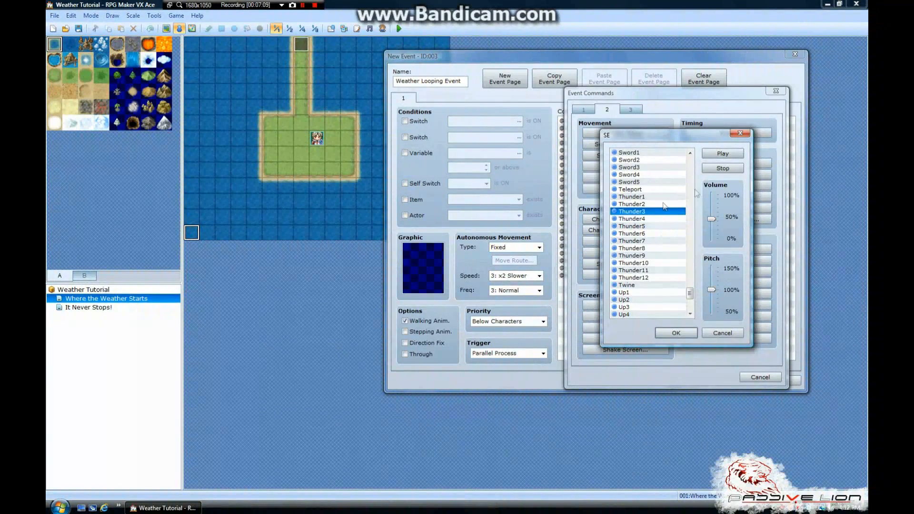
Try the Thunder1 sound effect with volume 0 and pitch 50, and preview it
{"action": "left_click", "coordinate": [637, 198]}
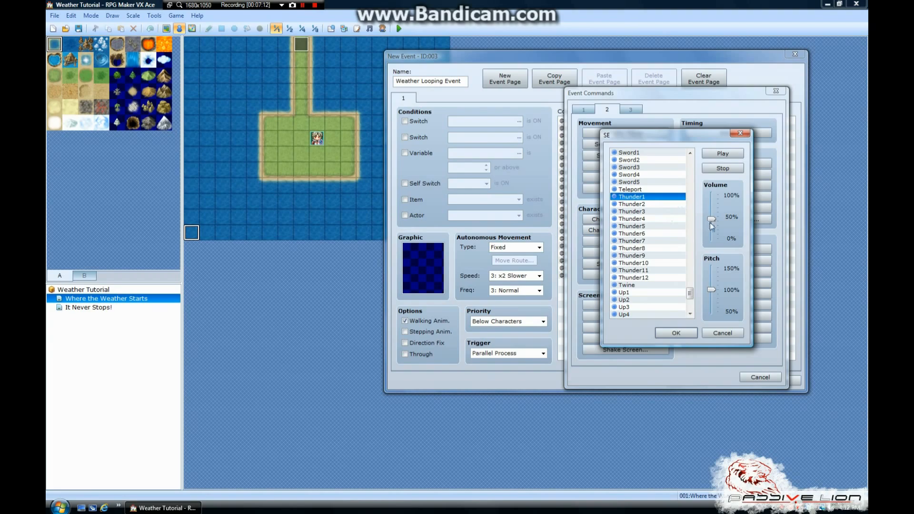
{"action": "left_click_drag", "start_coordinate": [711, 220], "coordinate": [711, 238]}
{"action": "left_click_drag", "start_coordinate": [711, 290], "coordinate": [711, 312]}
{"action": "left_click", "coordinate": [723, 153]}
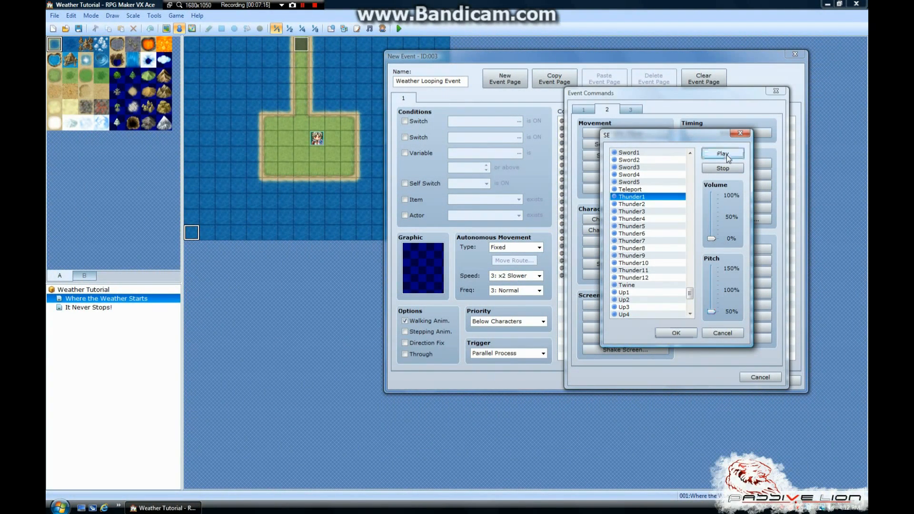
Set the Thunder1 sound effect's volume to 50 and pitch to 100, preview it and stop playback
{"action": "left_click_drag", "start_coordinate": [712, 239], "coordinate": [711, 217]}
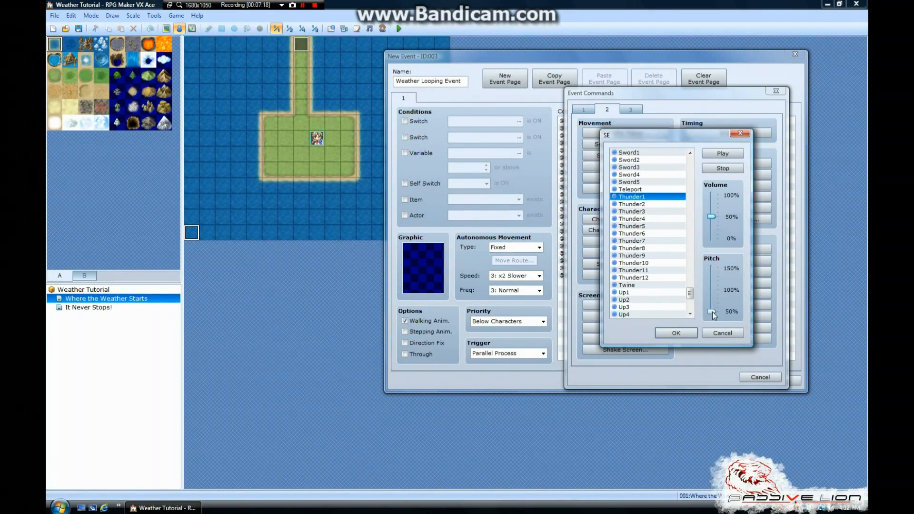
{"action": "left_click_drag", "start_coordinate": [711, 311], "coordinate": [711, 290]}
{"action": "left_click", "coordinate": [723, 153]}
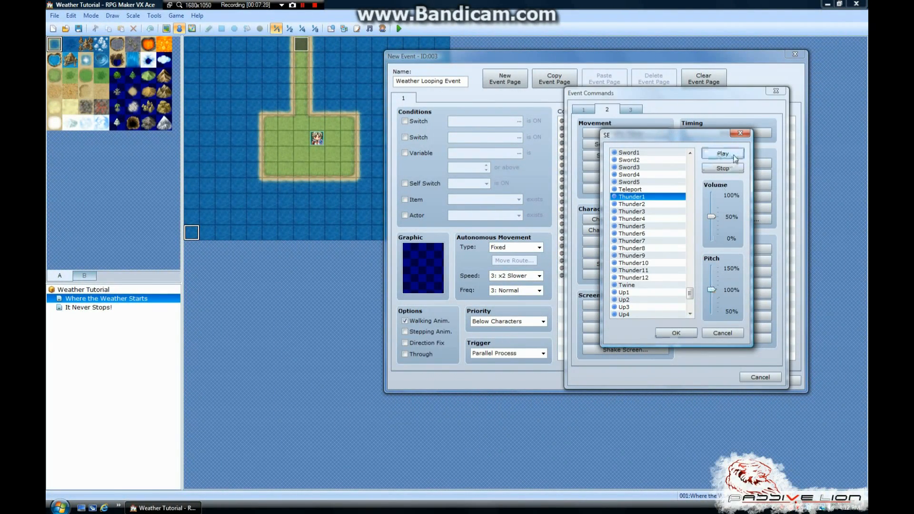
{"action": "left_click", "coordinate": [722, 169]}
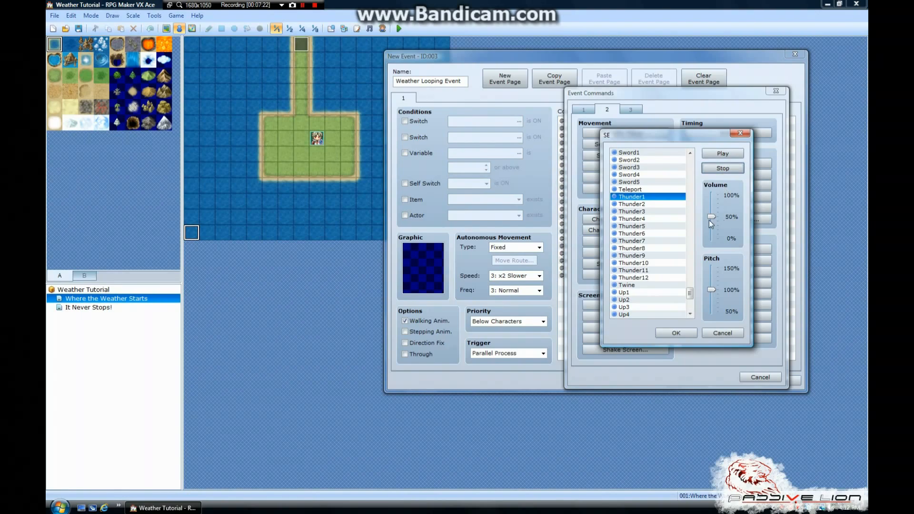
Compare the first four thunder entries, choose Thunder1 and add the Play SE command above the first Flash Screen command
{"action": "left_click", "coordinate": [631, 203]}
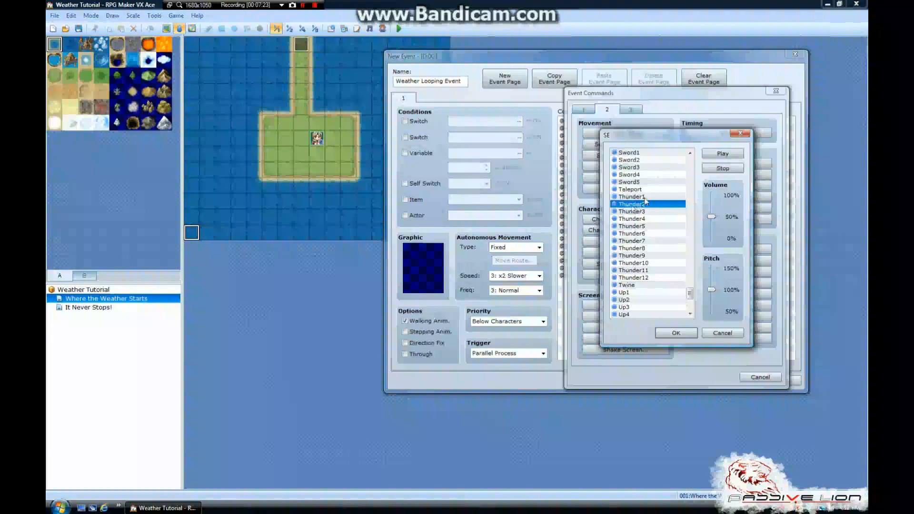
{"action": "left_click", "coordinate": [645, 198]}
{"action": "left_click", "coordinate": [641, 219]}
{"action": "left_click", "coordinate": [644, 211]}
{"action": "left_click", "coordinate": [645, 203]}
{"action": "left_click", "coordinate": [646, 196]}
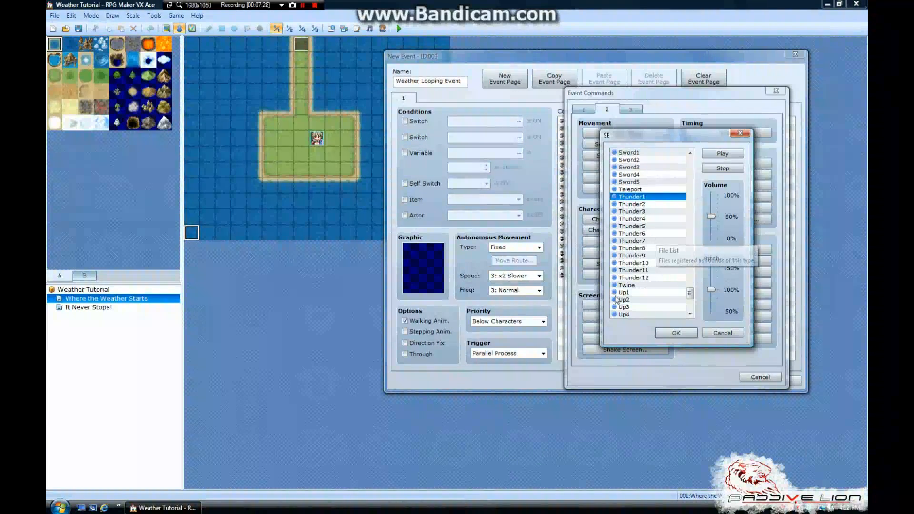
{"action": "left_click_drag", "start_coordinate": [692, 294], "coordinate": [692, 294]}
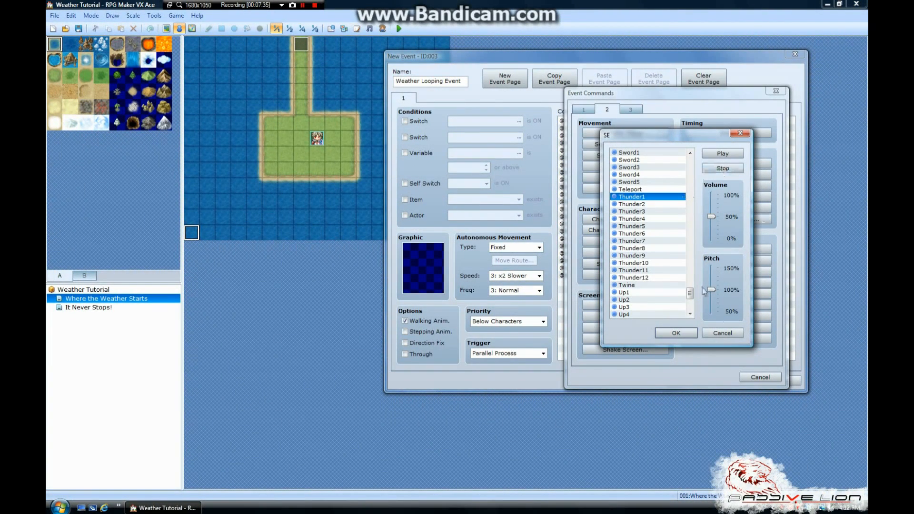
{"action": "left_click", "coordinate": [676, 333]}
Add a copy of the Thunder1 Play SE command before the second Flash Screen command
{"action": "left_click", "coordinate": [636, 204]}
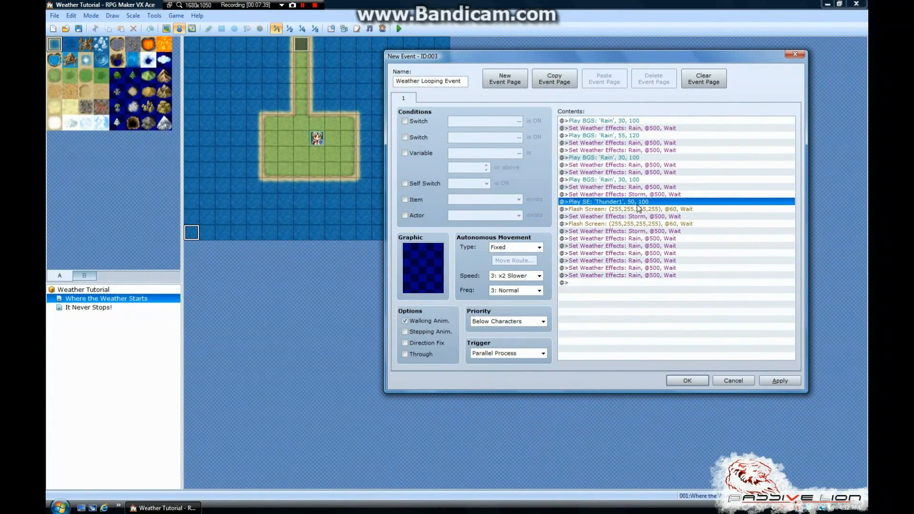
{"action": "left_click", "coordinate": [635, 224]}
{"action": "key", "text": "ctrl+v"}
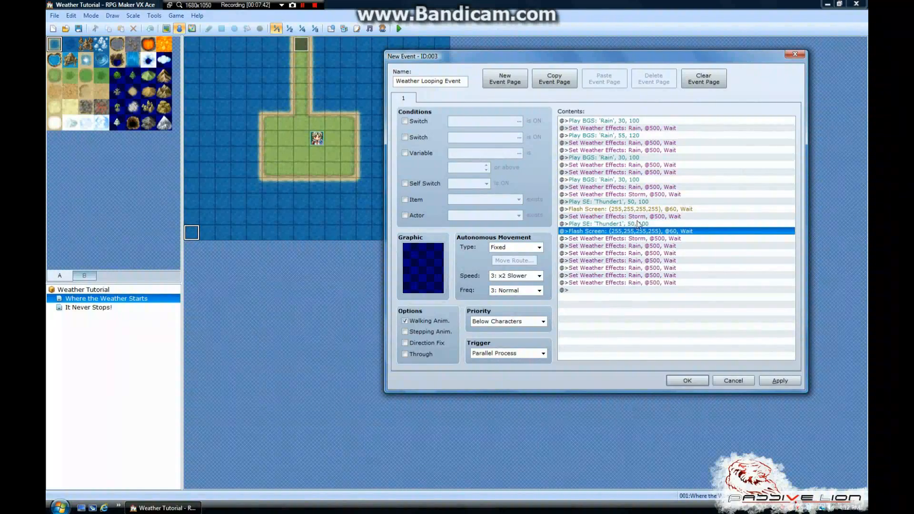
Add a copy of the Rain Play BGS command with volume 30 before the second Rain weather command after the last Storm
{"action": "left_click", "coordinate": [640, 202]}
{"action": "left_click", "coordinate": [635, 239]}
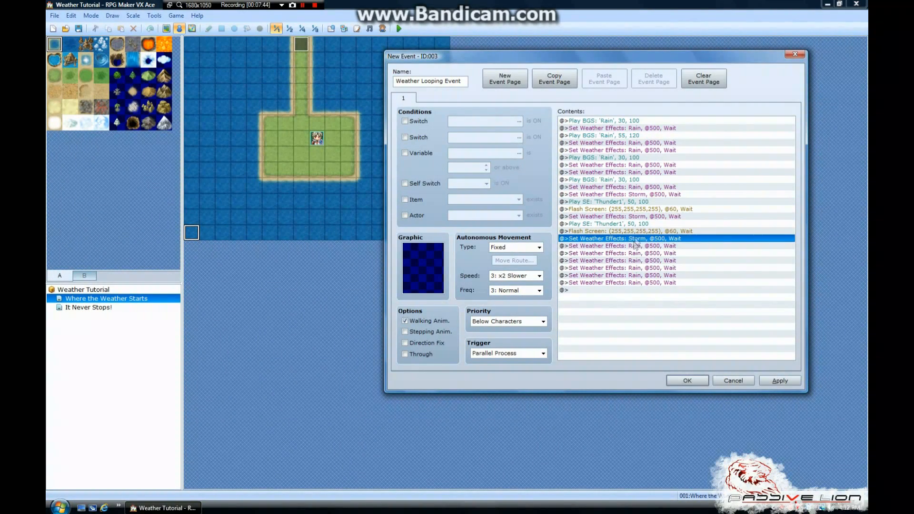
{"action": "left_click", "coordinate": [637, 157]}
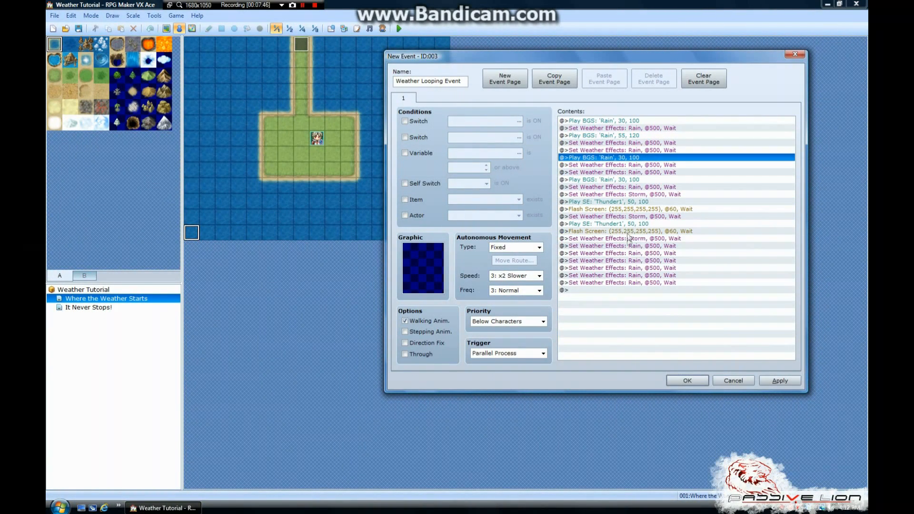
{"action": "left_click", "coordinate": [633, 181]}
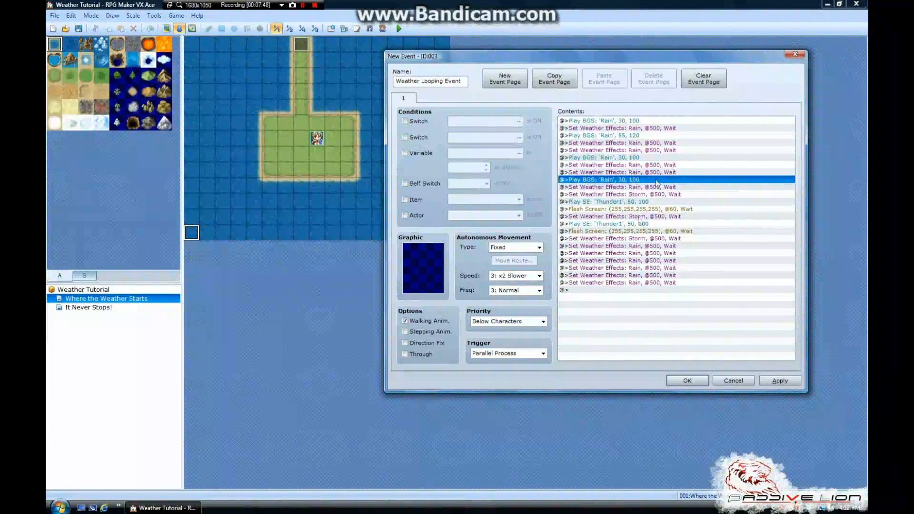
{"action": "left_click", "coordinate": [631, 254]}
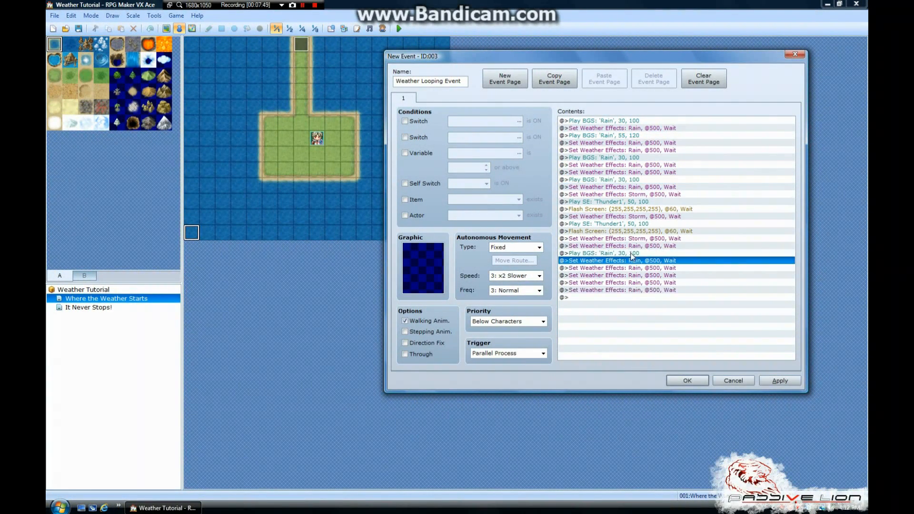
Insert copies of Play BGS Rain 30, 100 before the third Rain weather command after the last Storm and Rain 55, 120 before the fifth
{"action": "key", "text": "ctrl+v"}
{"action": "left_click", "coordinate": [633, 267]}
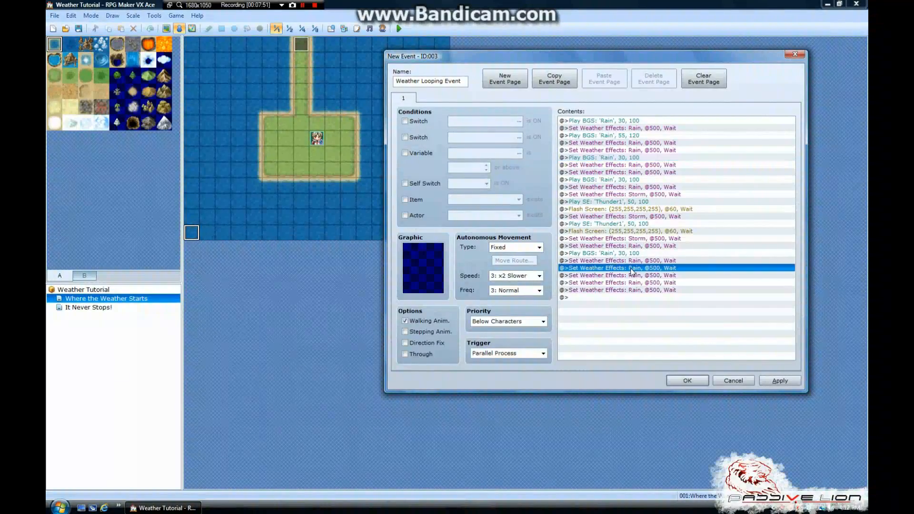
{"action": "type", "text": "@>Play BGS: 'Rain', 30, 100"}
{"action": "left_click", "coordinate": [624, 135]}
{"action": "key", "text": "ctrl+c"}
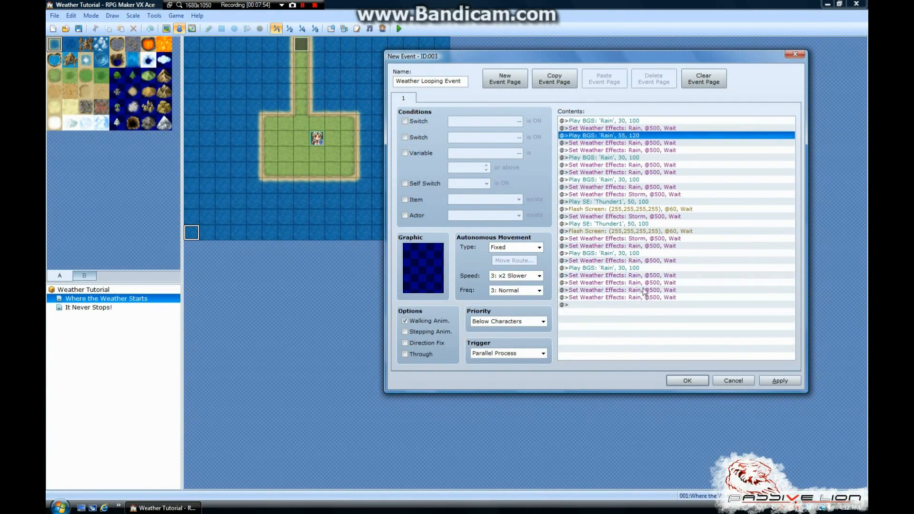
{"action": "left_click", "coordinate": [643, 290]}
{"action": "key", "text": "ctrl+v"}
Insert a copy of the Rain Play BGS command with volume 30 and pitch 100 before the final Rain weather command
{"action": "left_click", "coordinate": [636, 122]}
{"action": "key", "text": "ctrl+c"}
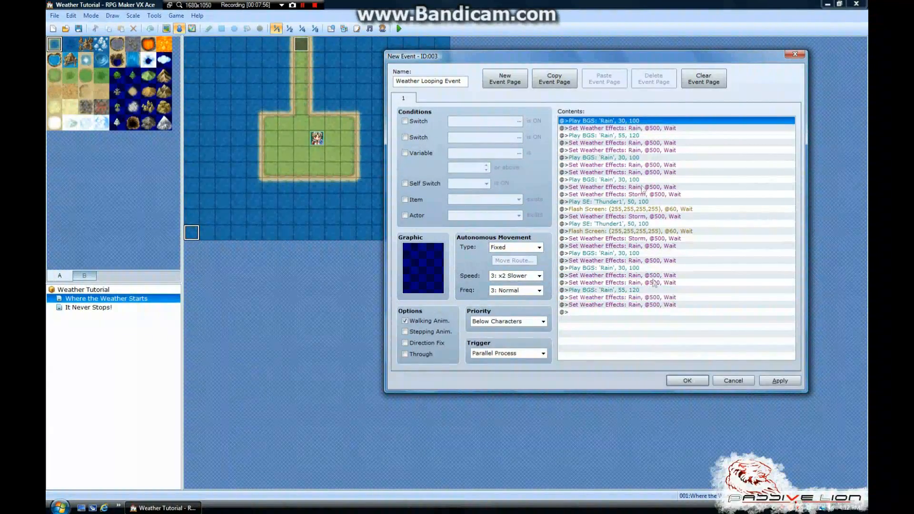
{"action": "left_click", "coordinate": [639, 301]}
{"action": "key", "text": "ctrl+v"}
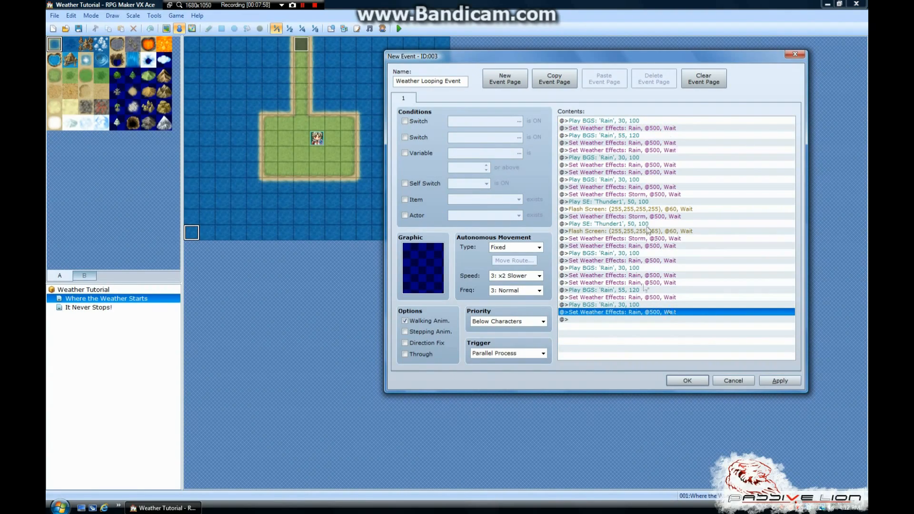
Review the opening sound and weather commands of Weather Looping Event, then discard the new event
{"action": "left_click_drag", "start_coordinate": [580, 57], "coordinate": [545, 85]}
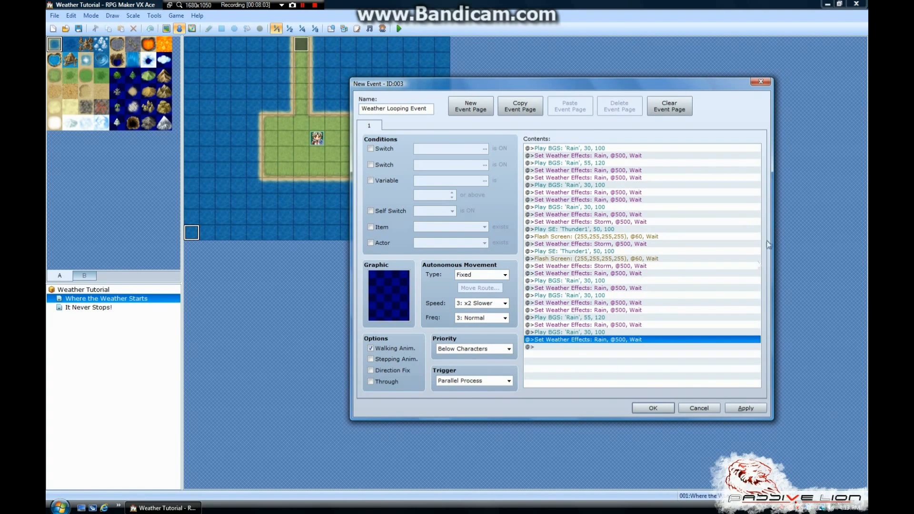
{"action": "left_click", "coordinate": [595, 156]}
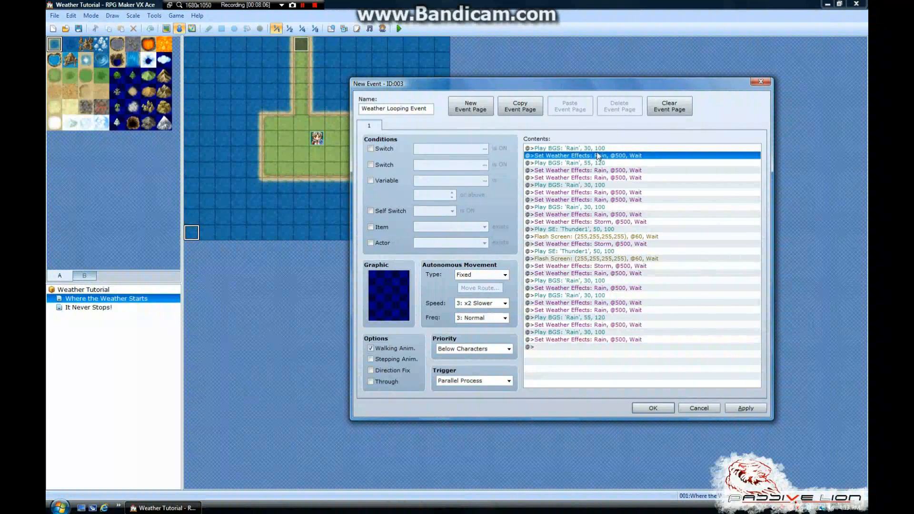
{"action": "left_click", "coordinate": [597, 149]}
{"action": "left_click", "coordinate": [598, 156]}
{"action": "left_click", "coordinate": [598, 162]}
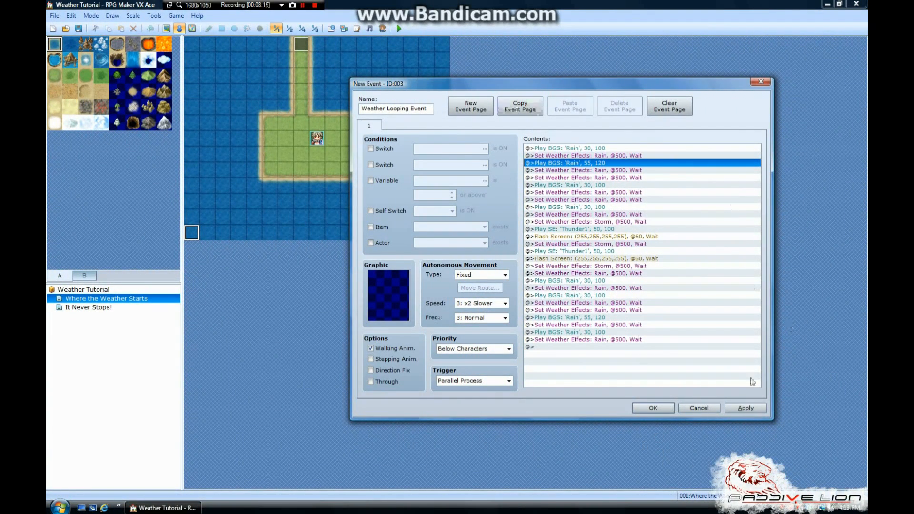
{"action": "left_click", "coordinate": [700, 410]}
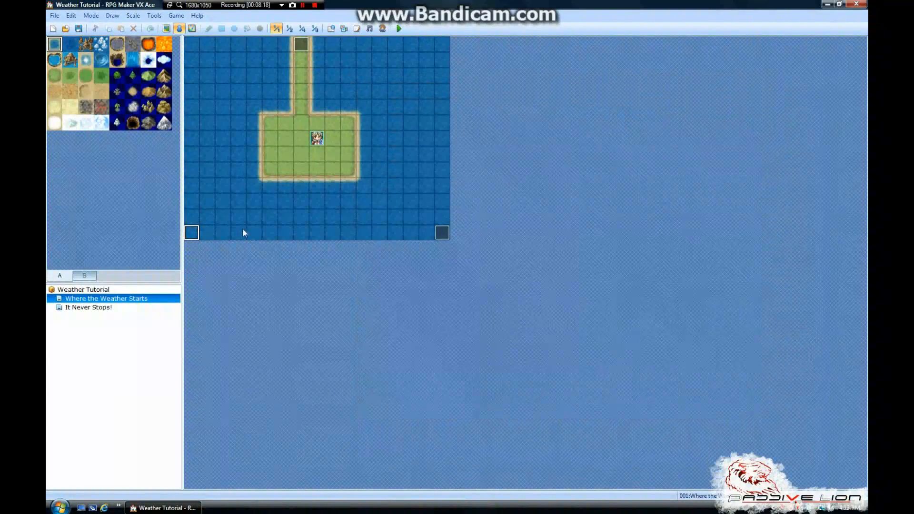
Open the existing Weather Loop event in the map's corner, examine its full command list and close it
{"action": "left_click", "coordinate": [284, 221]}
{"action": "left_click", "coordinate": [445, 233]}
{"action": "double_click", "coordinate": [437, 235]}
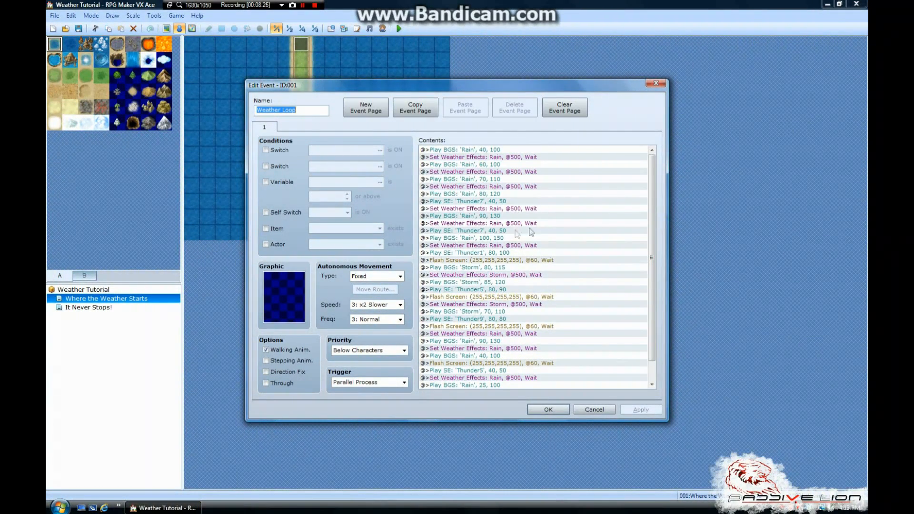
{"action": "scroll", "coordinate": [652, 196], "scroll_direction": "down", "scroll_amount": 1}
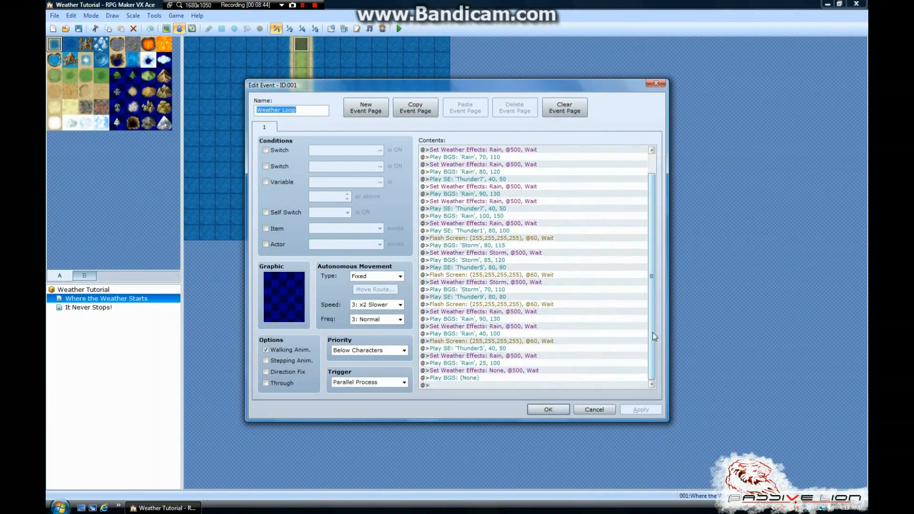
{"action": "scroll", "coordinate": [652, 271], "scroll_direction": "up", "scroll_amount": 1}
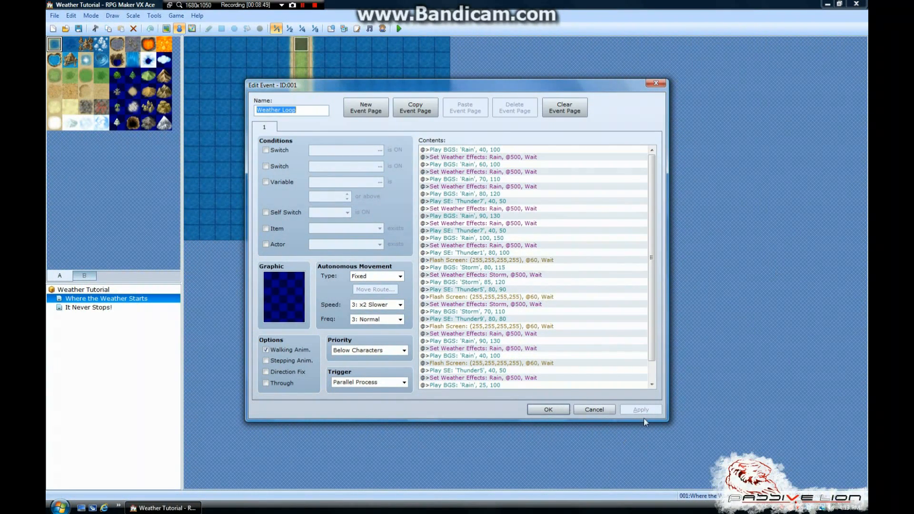
{"action": "left_click", "coordinate": [551, 409]}
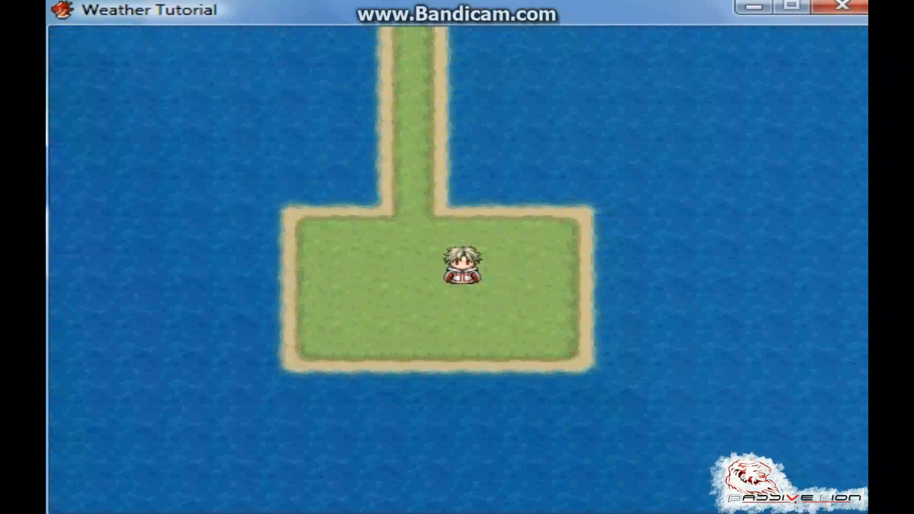
Playtest the game and walk the character around the starting island to observe the rain
{"action": "key", "text": "F12"}
{"action": "key", "text": "Left"}
{"action": "key", "text": "Down"}
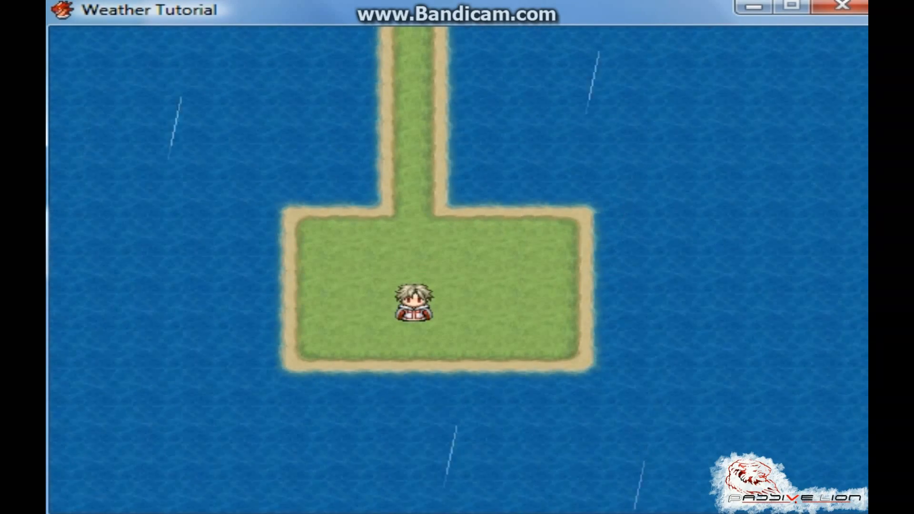
{"action": "key", "text": "Left"}
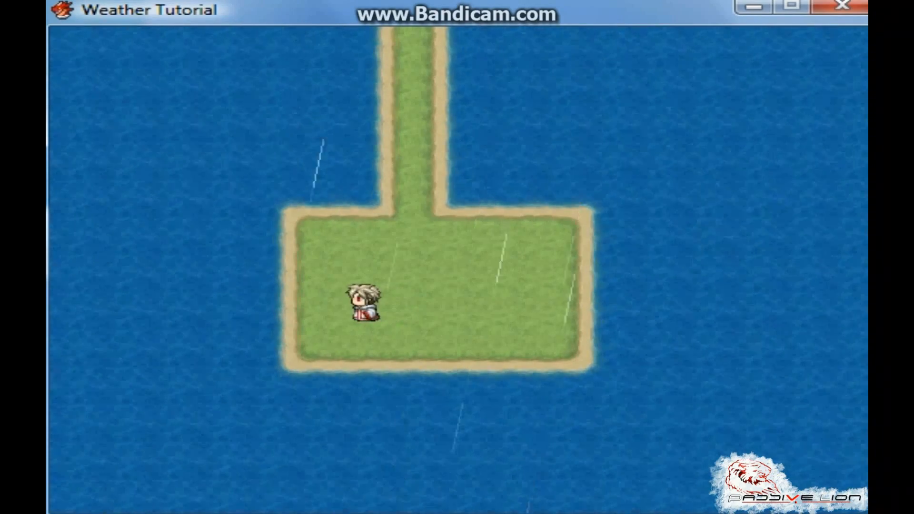
{"action": "key", "text": "Right"}
{"action": "key", "text": "Down"}
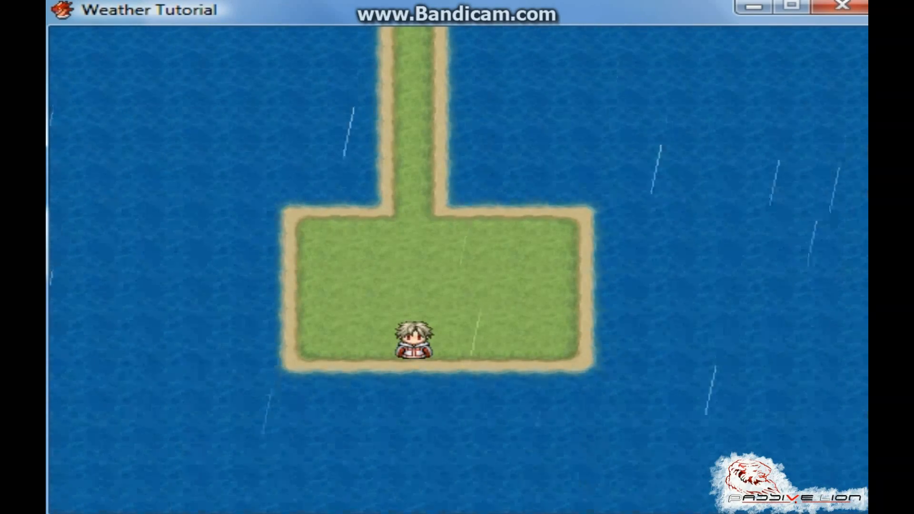
{"action": "key", "text": "Up"}
{"action": "key", "text": "Right"}
{"action": "key", "text": "Left"}
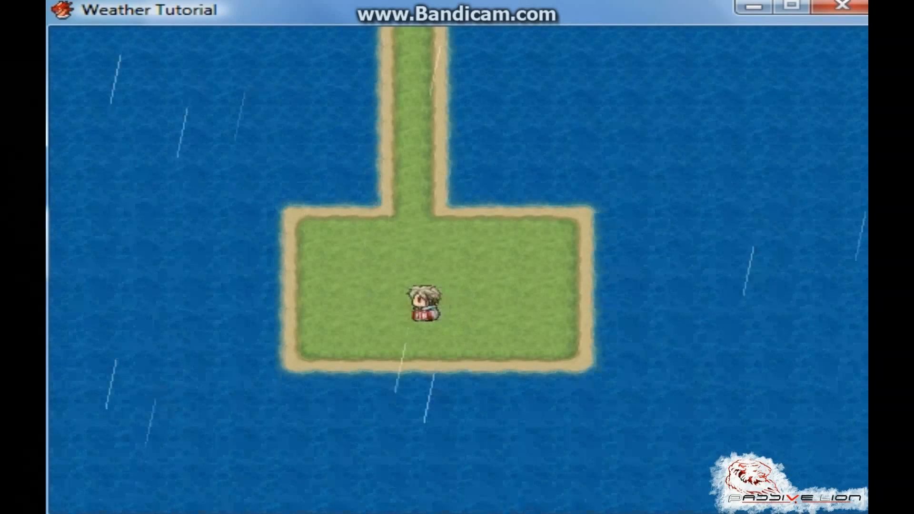
{"action": "key", "text": "Right"}
{"action": "key", "text": "Left"}
Walk the character up the path onto the PL! map and back and forth along its grass strip to observe the weather there
{"action": "key", "text": "Up"}
{"action": "key", "text": "Up"}
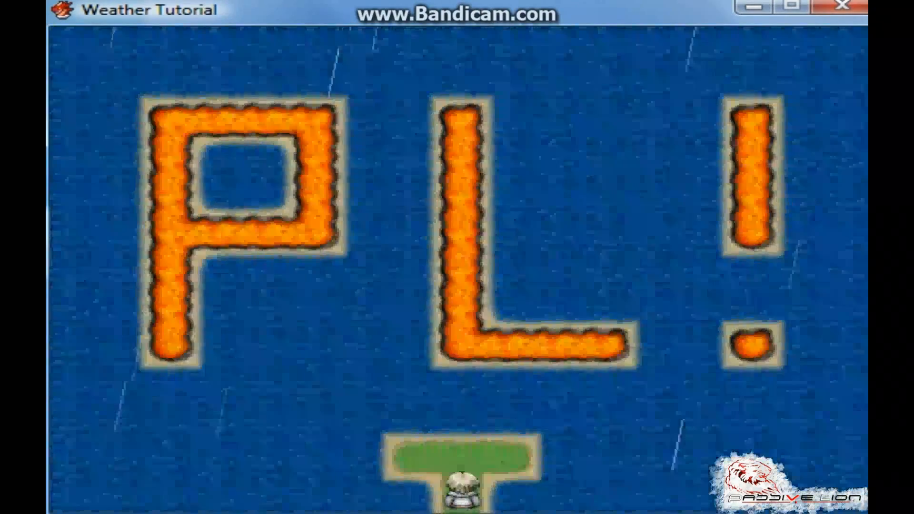
{"action": "key", "text": "Up"}
{"action": "key", "text": "Left"}
{"action": "key", "text": "Right"}
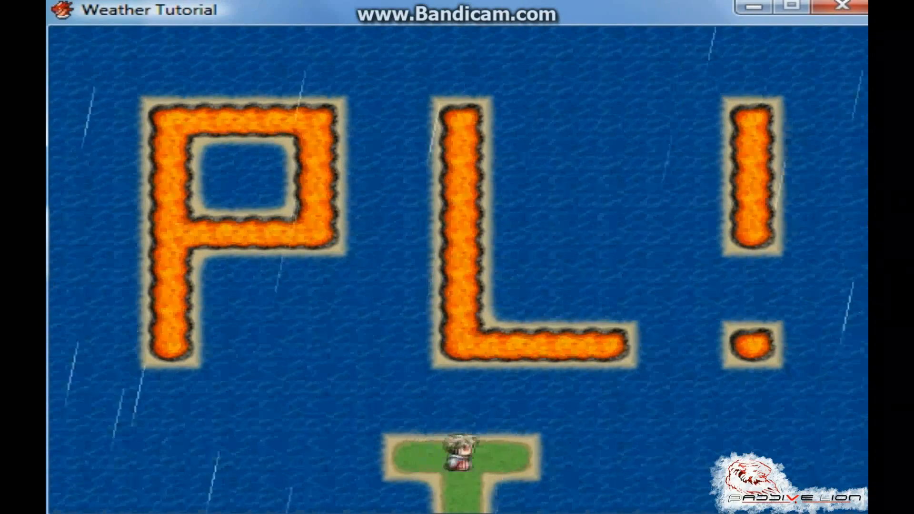
{"action": "key", "text": "Left"}
{"action": "key", "text": "Left"}
{"action": "key", "text": "Left"}
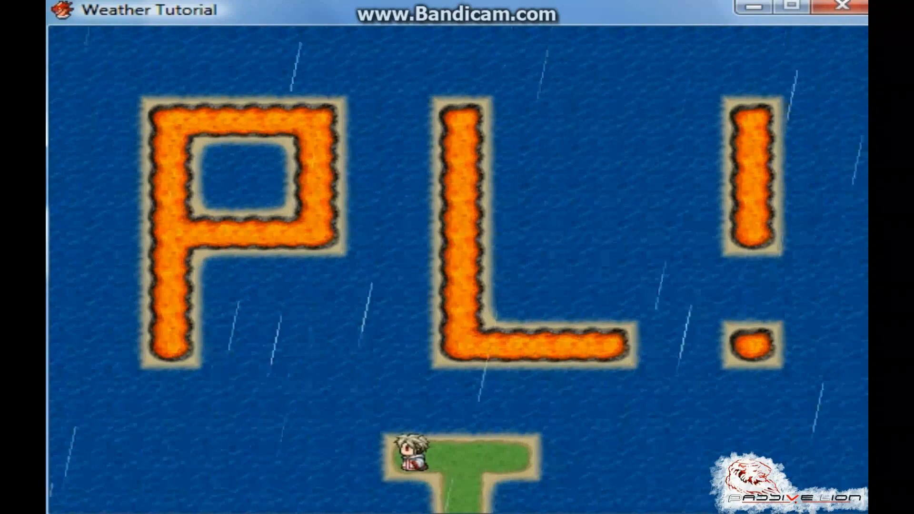
{"action": "key", "text": "Right"}
{"action": "key", "text": "Right"}
{"action": "key", "text": "Right"}
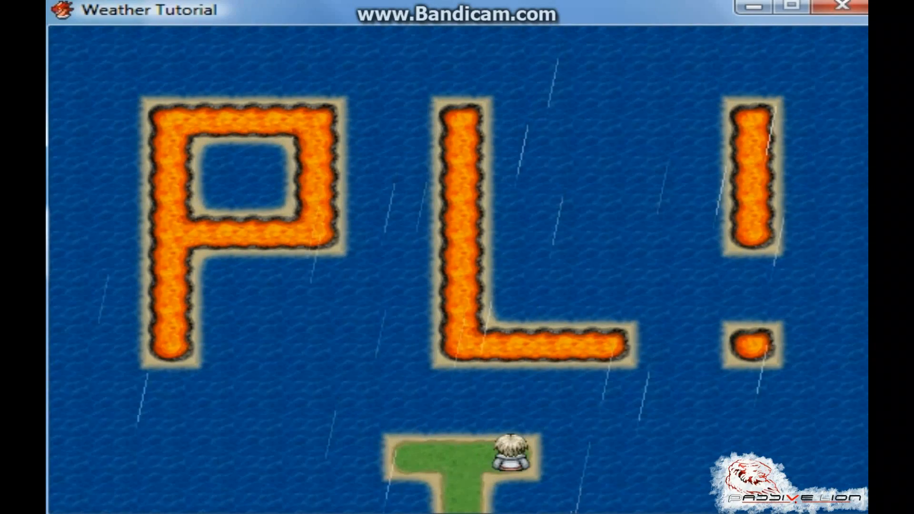
{"action": "key", "text": "Left"}
Walk the character back down to the starting island and end the playtest
{"action": "key", "text": "Down"}
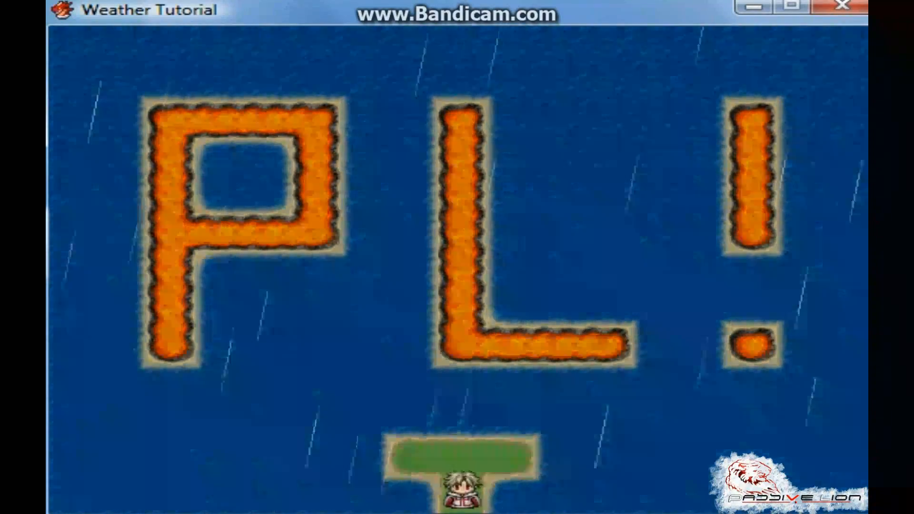
{"action": "key", "text": "Down"}
{"action": "key", "text": "Down"}
{"action": "key", "text": "Down"}
{"action": "key", "text": "Down"}
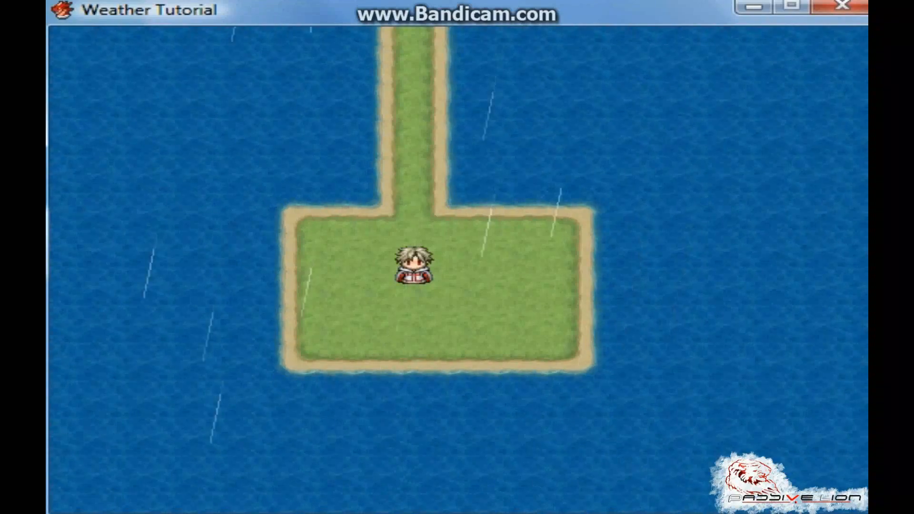
{"action": "key", "text": "alt+F4"}
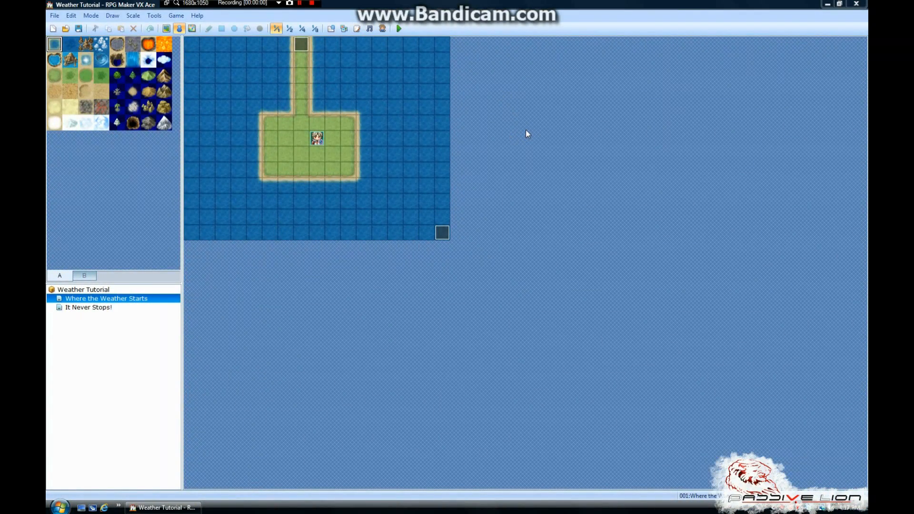
Examine the Weather Loop event again and compare the Where the Weather Starts and It Never Stops! maps
{"action": "double_click", "coordinate": [441, 232]}
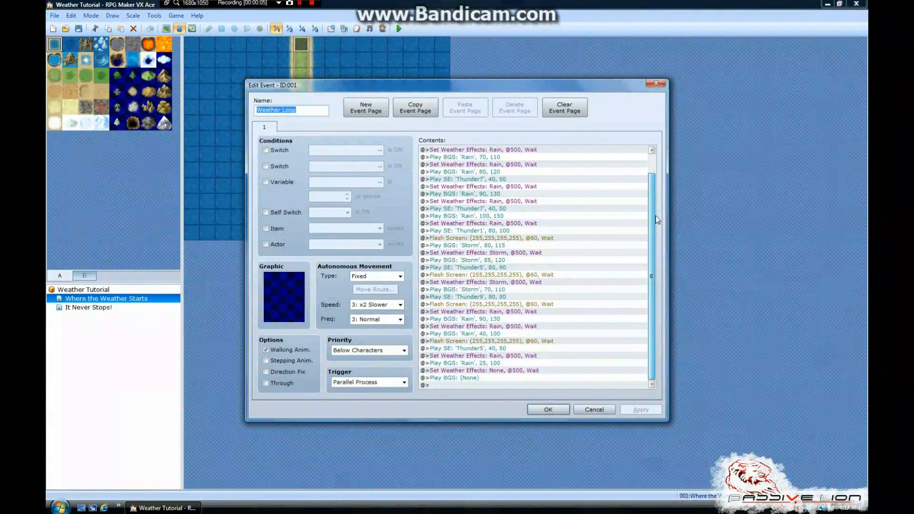
{"action": "left_click", "coordinate": [655, 83]}
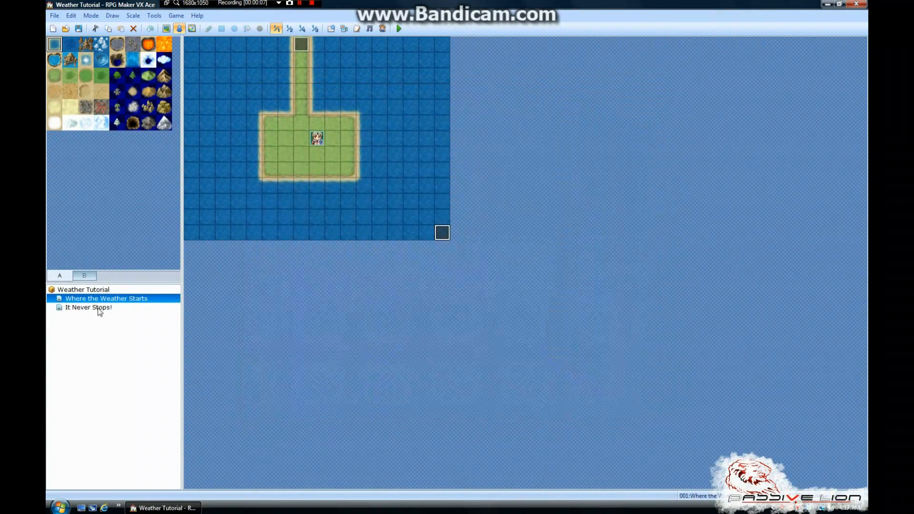
{"action": "left_click", "coordinate": [98, 308]}
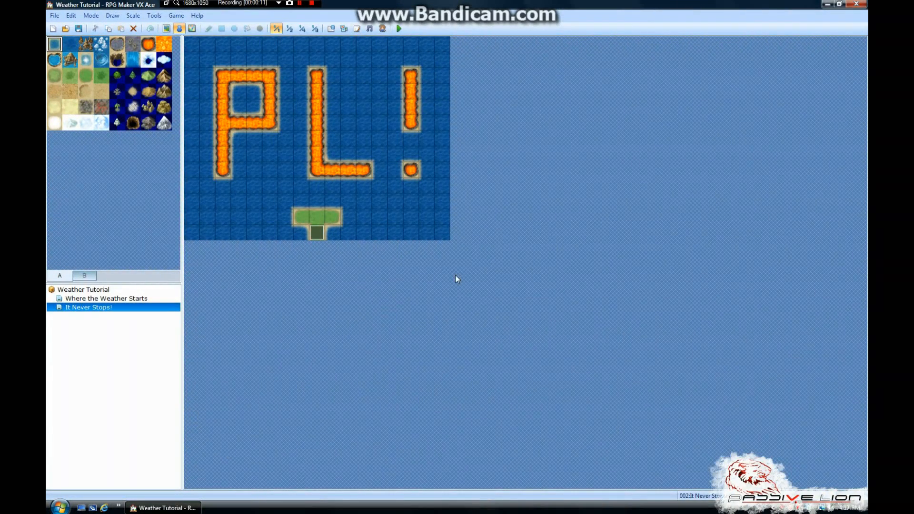
{"action": "left_click", "coordinate": [87, 299]}
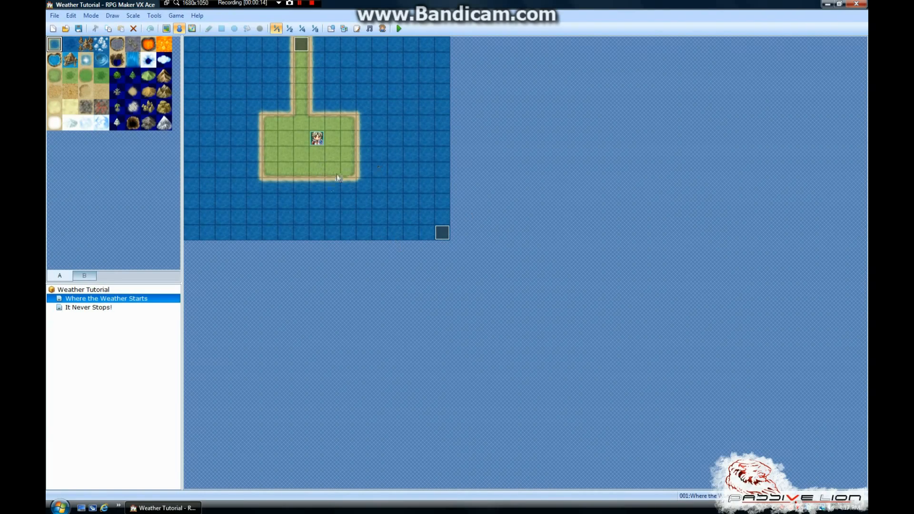
{"action": "double_click", "coordinate": [442, 232]}
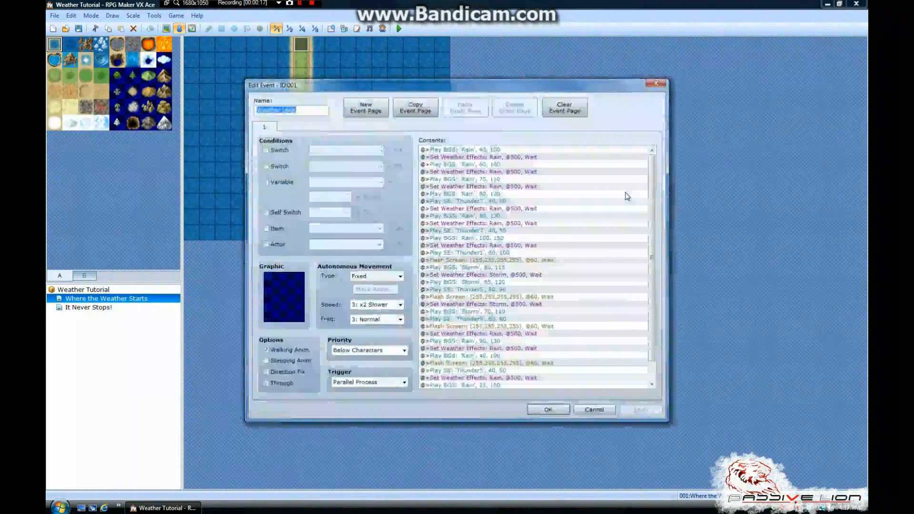
{"action": "left_click", "coordinate": [656, 83]}
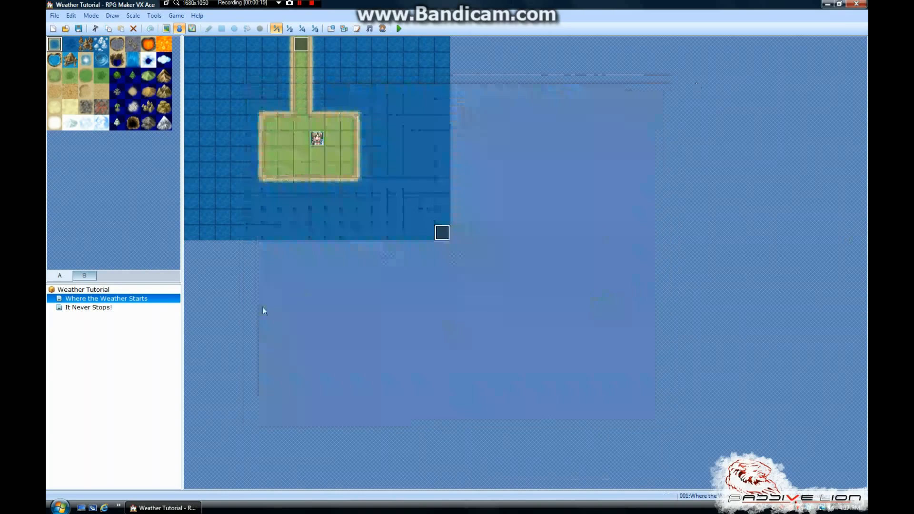
{"action": "left_click", "coordinate": [115, 309]}
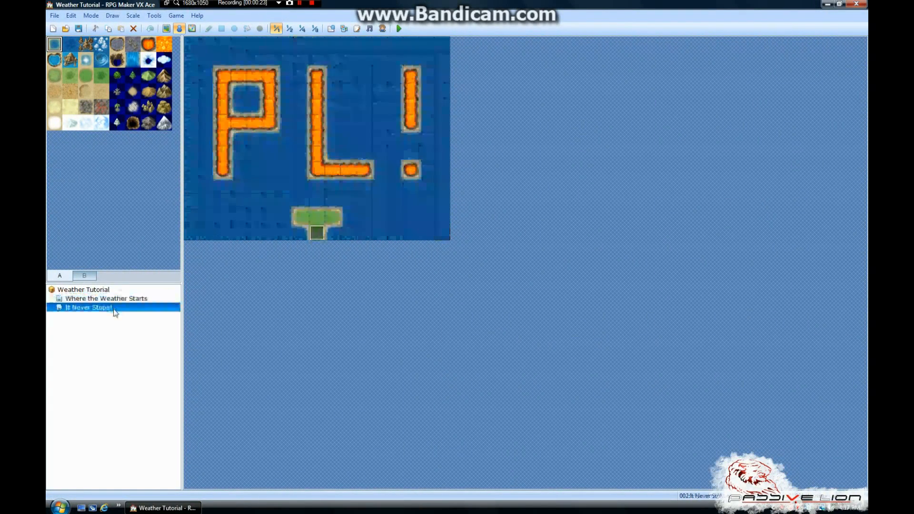
{"action": "left_click", "coordinate": [115, 301]}
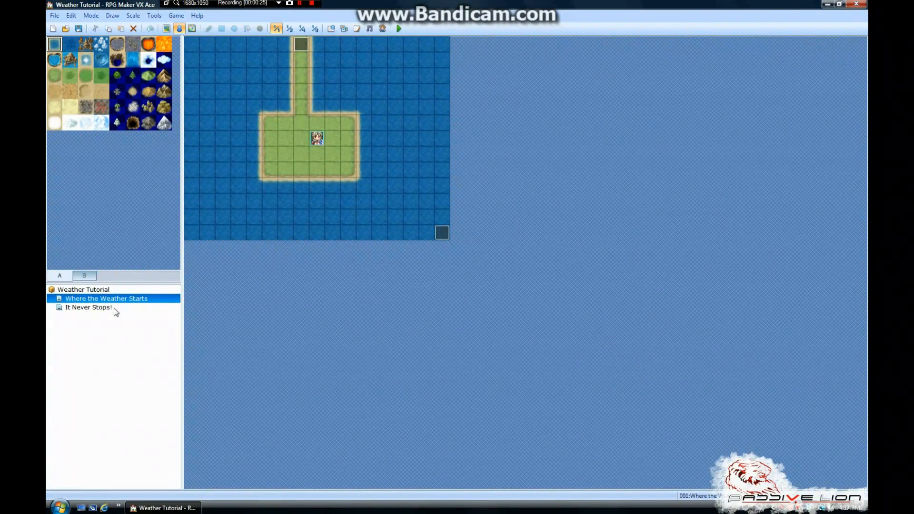
Add the Weather Off event on the bottom-right corner tile of the It Never Stops! map
{"action": "left_click", "coordinate": [95, 307]}
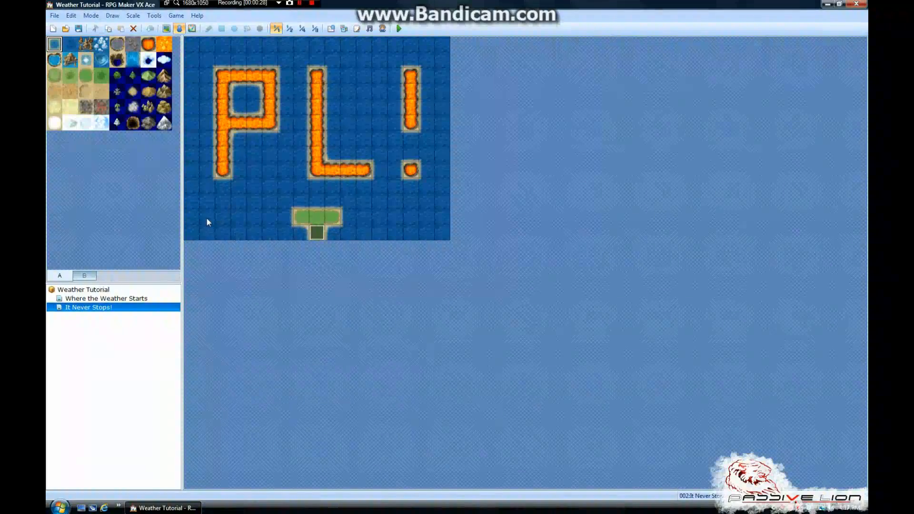
{"action": "left_click", "coordinate": [448, 231]}
{"action": "right_click", "coordinate": [447, 231]}
{"action": "left_click", "coordinate": [464, 275]}
{"action": "left_click", "coordinate": [407, 204]}
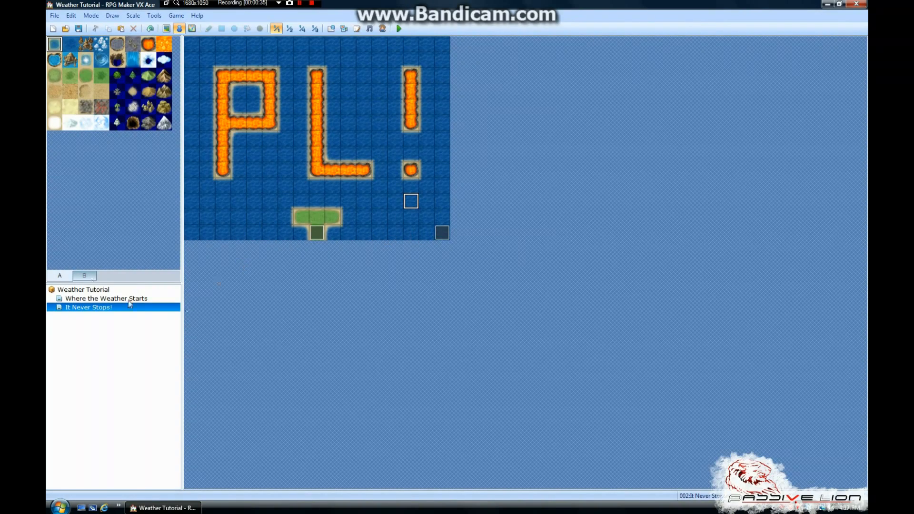
Open the Weather Off event and delete its empty first event page
{"action": "double_click", "coordinate": [442, 233]}
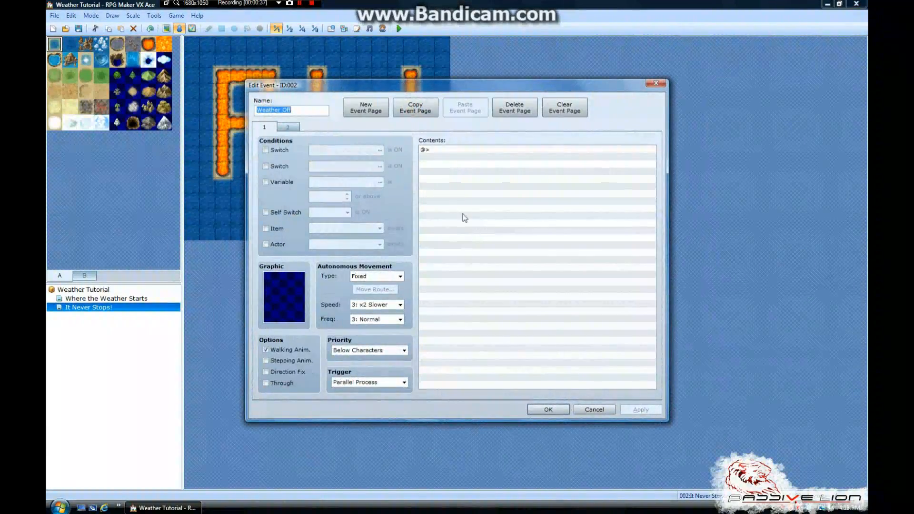
{"action": "left_click", "coordinate": [518, 111]}
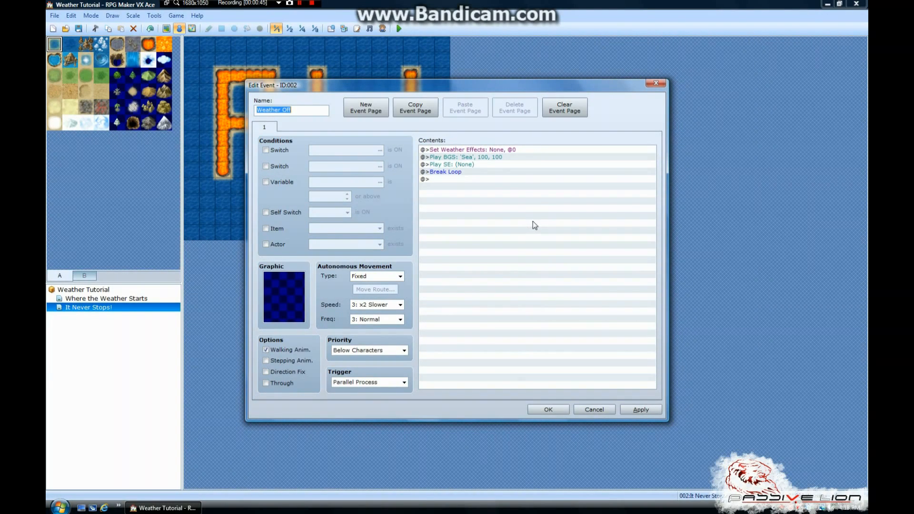
Review the Weather Off event's commands and the sound choices of its Play BGS command, without changing the sound
{"action": "left_click", "coordinate": [468, 151]}
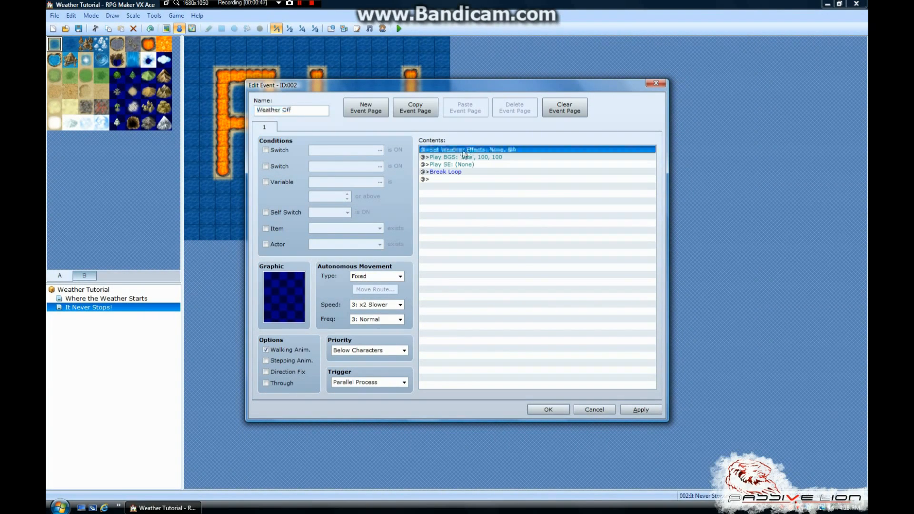
{"action": "left_click_drag", "start_coordinate": [327, 84], "coordinate": [473, 42]}
{"action": "left_click", "coordinate": [622, 116]}
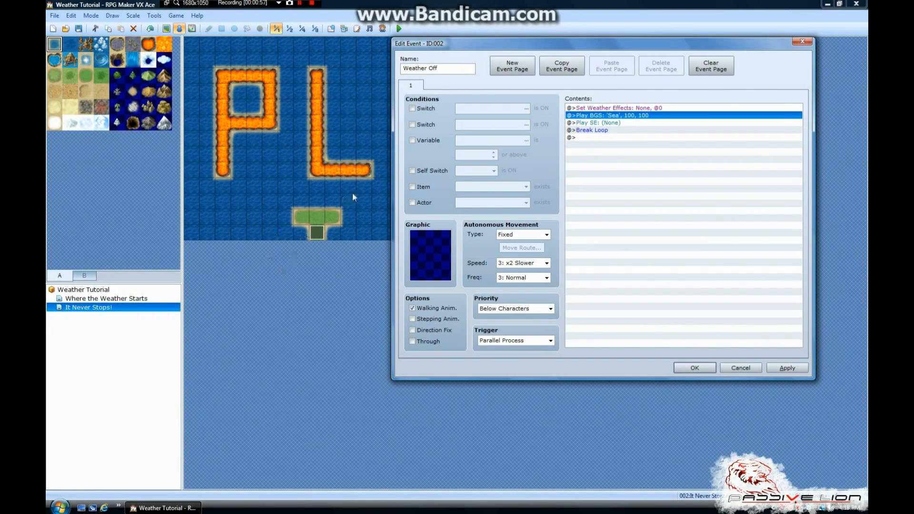
{"action": "right_click", "coordinate": [639, 117]}
{"action": "left_click", "coordinate": [651, 132]}
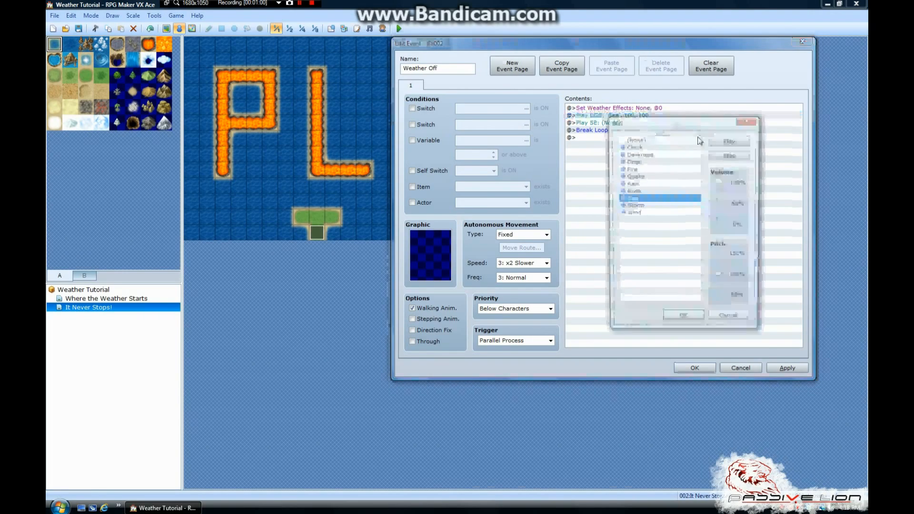
{"action": "left_click", "coordinate": [638, 140]}
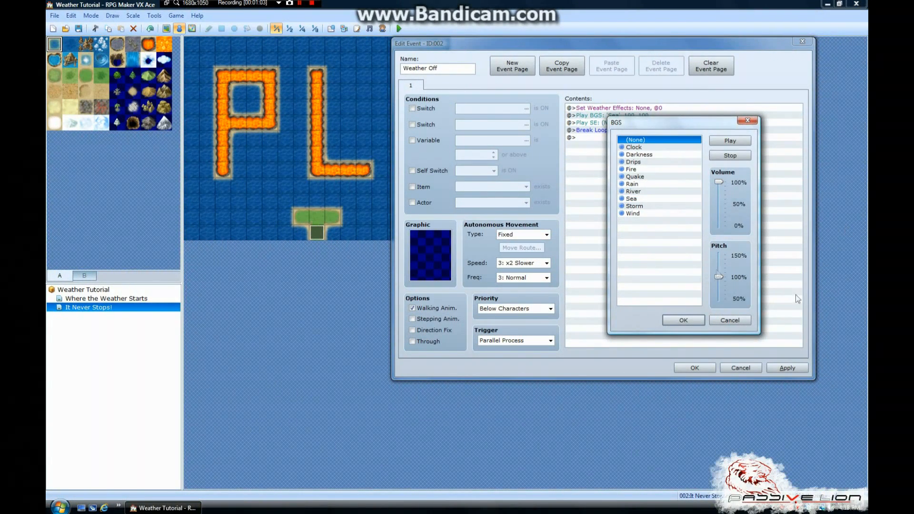
{"action": "left_click", "coordinate": [730, 321]}
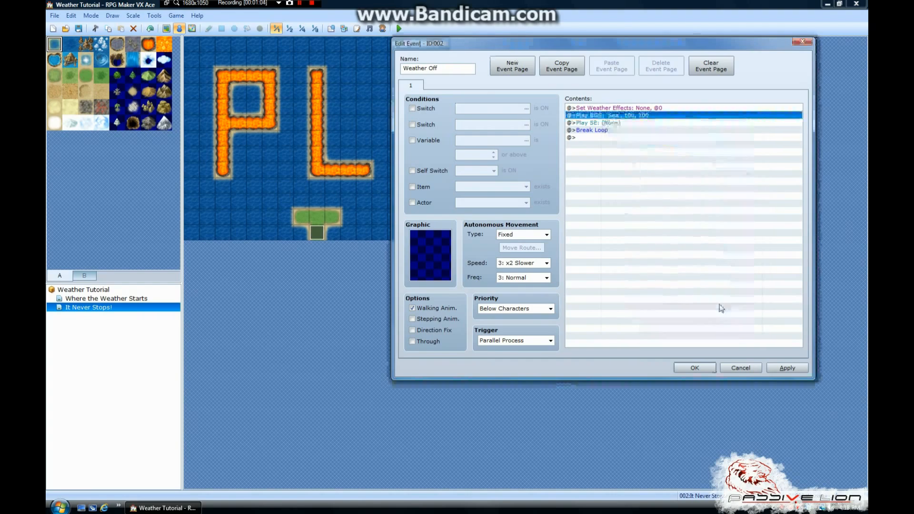
Check the Play SE and Break Loop commands and save the Weather Off event
{"action": "left_click", "coordinate": [602, 124]}
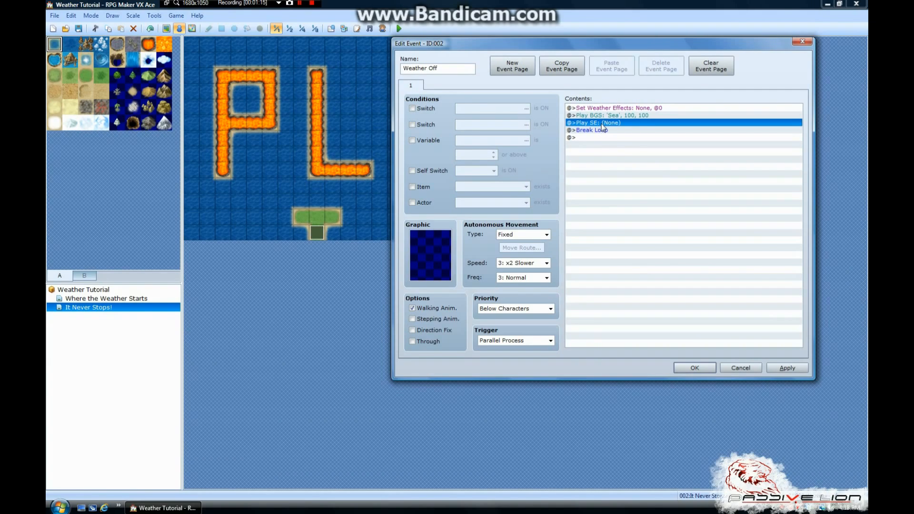
{"action": "left_click", "coordinate": [602, 131]}
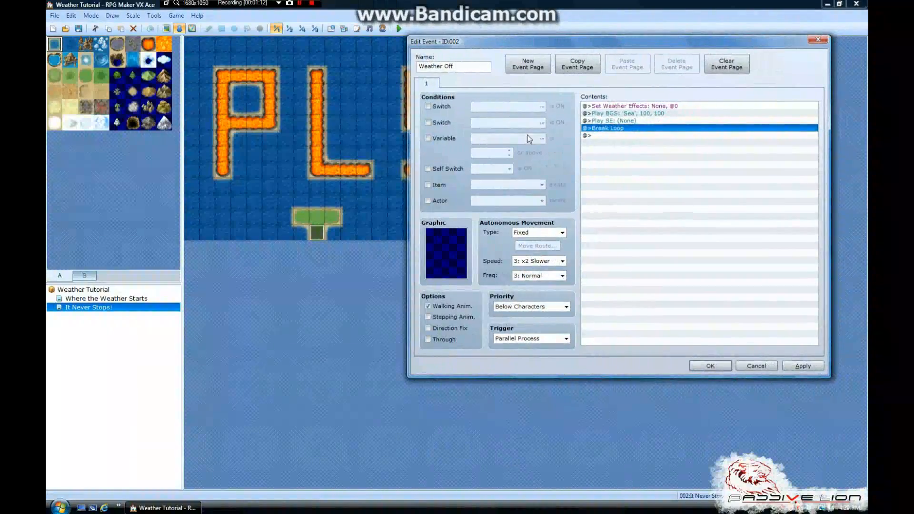
{"action": "left_click_drag", "start_coordinate": [433, 40], "coordinate": [421, 73]}
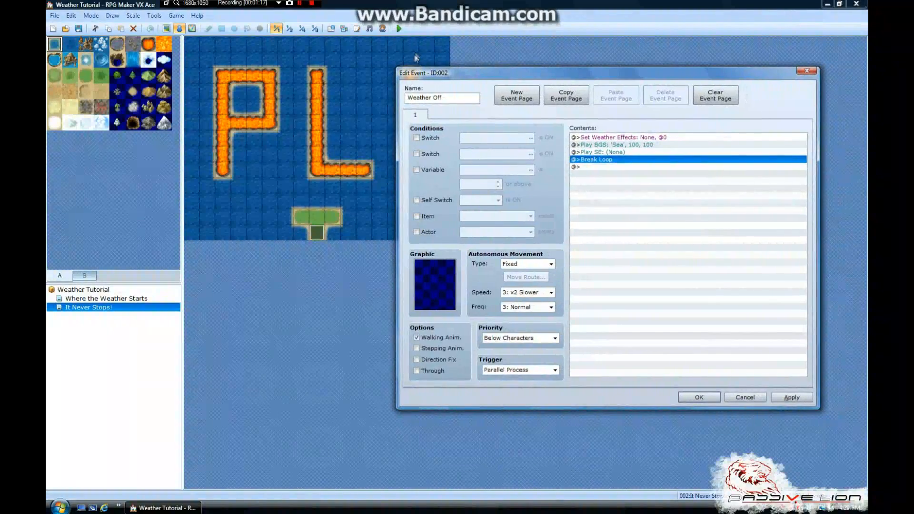
{"action": "left_click", "coordinate": [699, 396]}
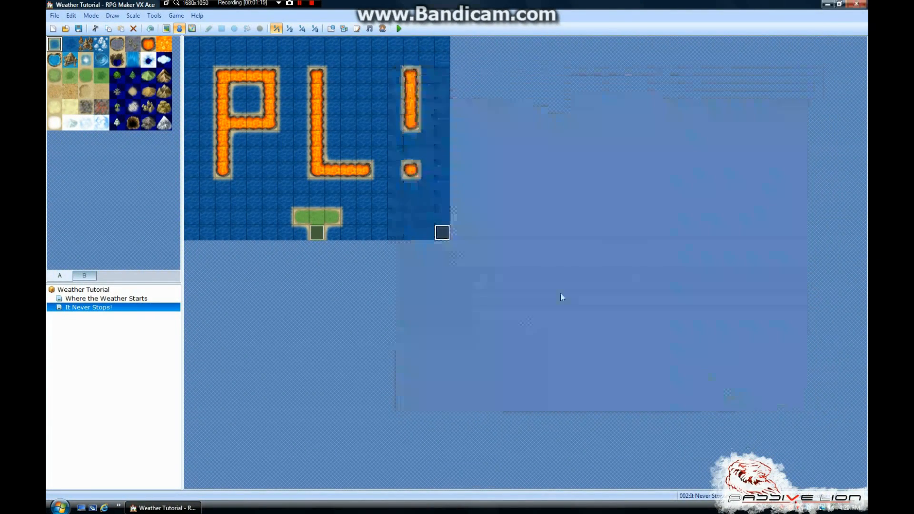
View the Where the Weather Starts map and return to the It Never Stops! map
{"action": "left_click", "coordinate": [441, 217]}
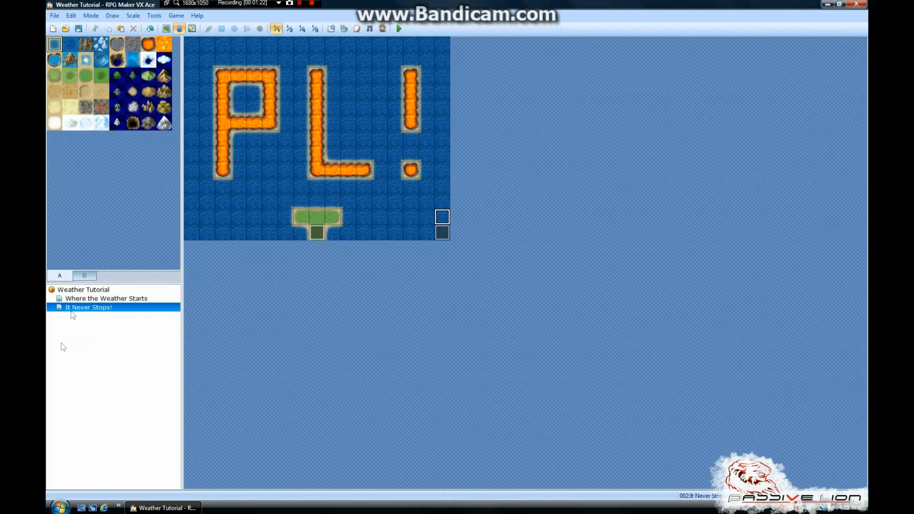
{"action": "left_click", "coordinate": [90, 299]}
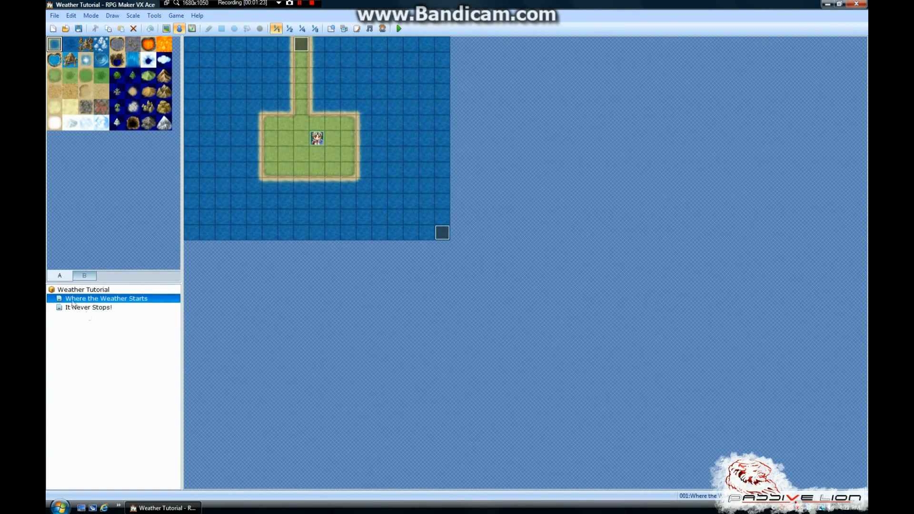
{"action": "left_click", "coordinate": [72, 307]}
{"action": "left_click", "coordinate": [296, 4]}
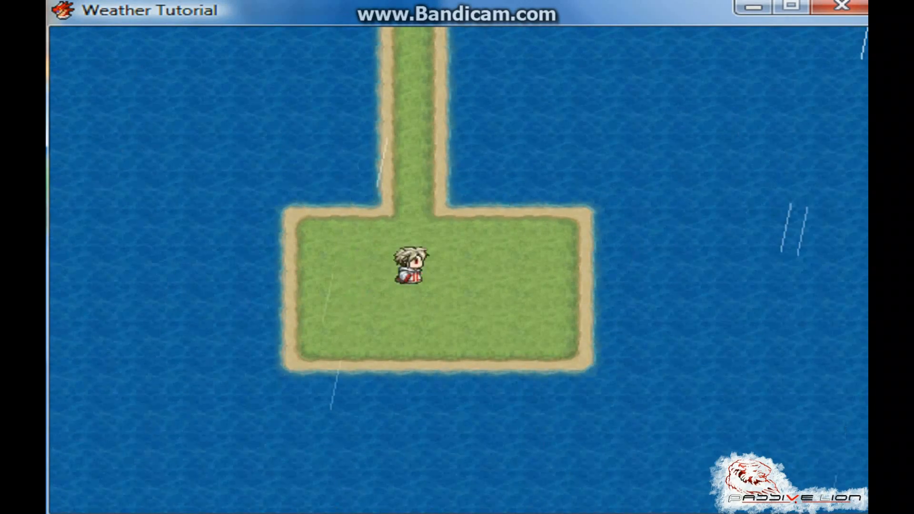
Playtest the game, walking the character up the path onto the It Never Stops! map to check its weather
{"action": "key", "text": "Up"}
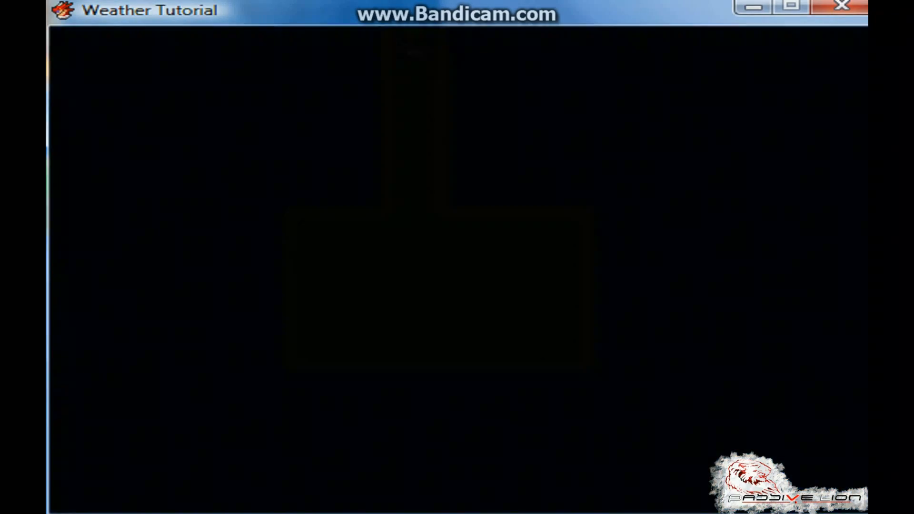
{"action": "key", "text": "Up"}
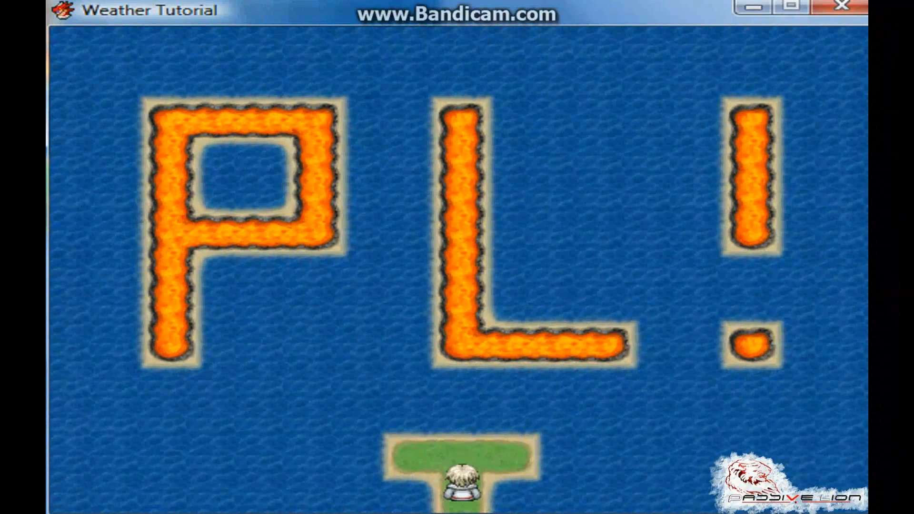
{"action": "key", "text": "Left"}
{"action": "key", "text": "Right"}
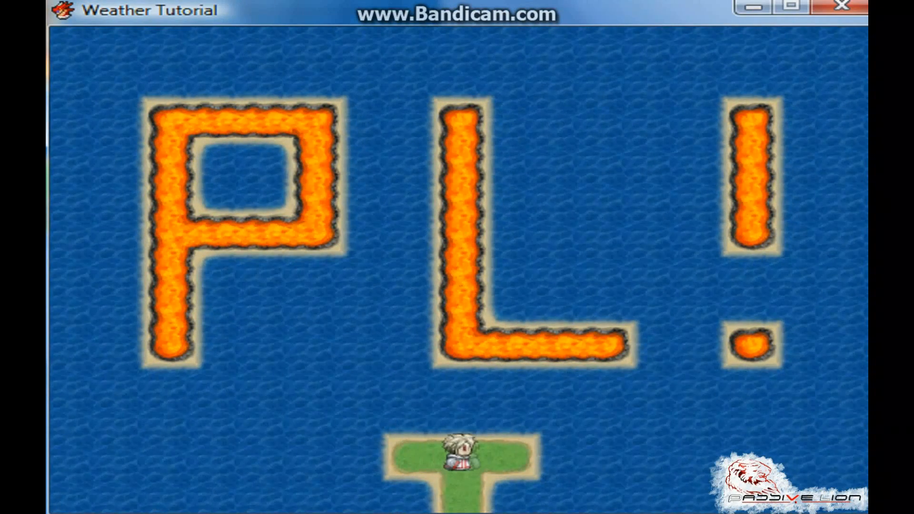
Walk the character back down to the starting island, check the weather there and end the playtest
{"action": "key", "text": "Down"}
{"action": "key", "text": "Down"}
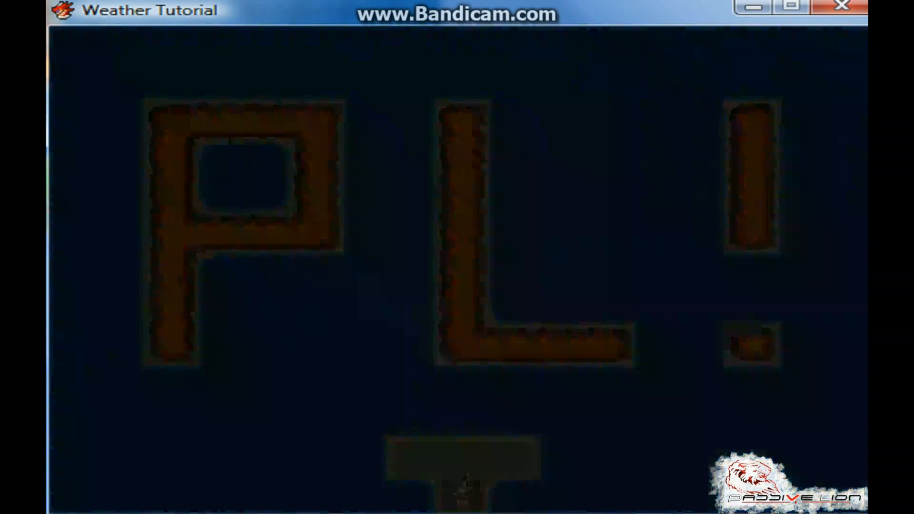
{"action": "key", "text": "Down"}
{"action": "key", "text": "Down"}
{"action": "key", "text": "Down"}
{"action": "key", "text": "Down"}
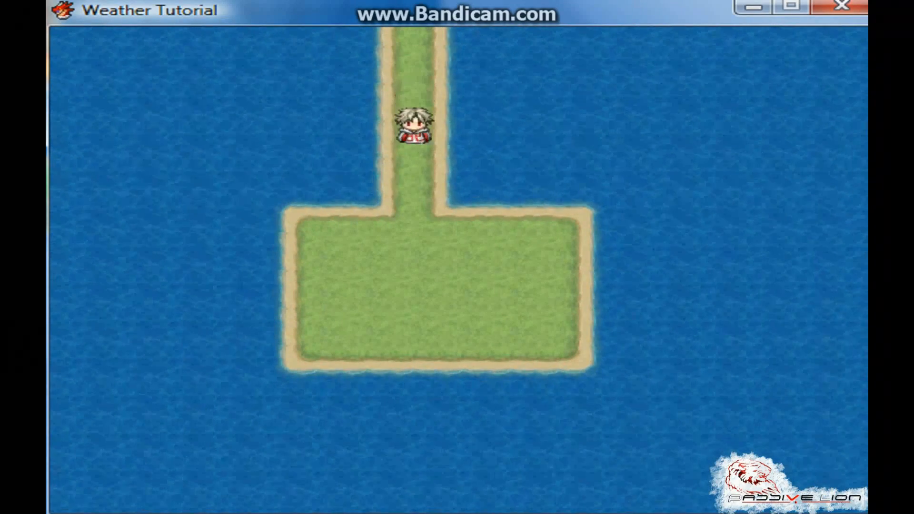
{"action": "key", "text": "Right"}
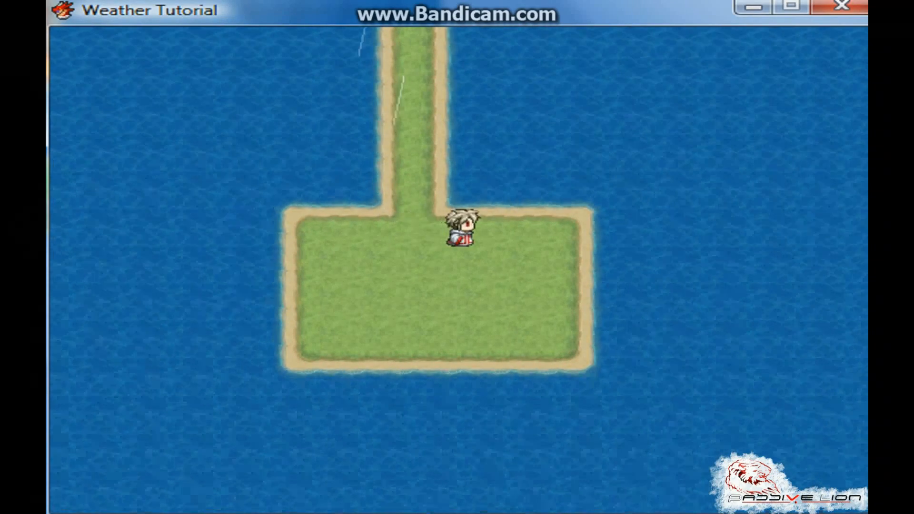
{"action": "key", "text": "Left"}
{"action": "key", "text": "Down"}
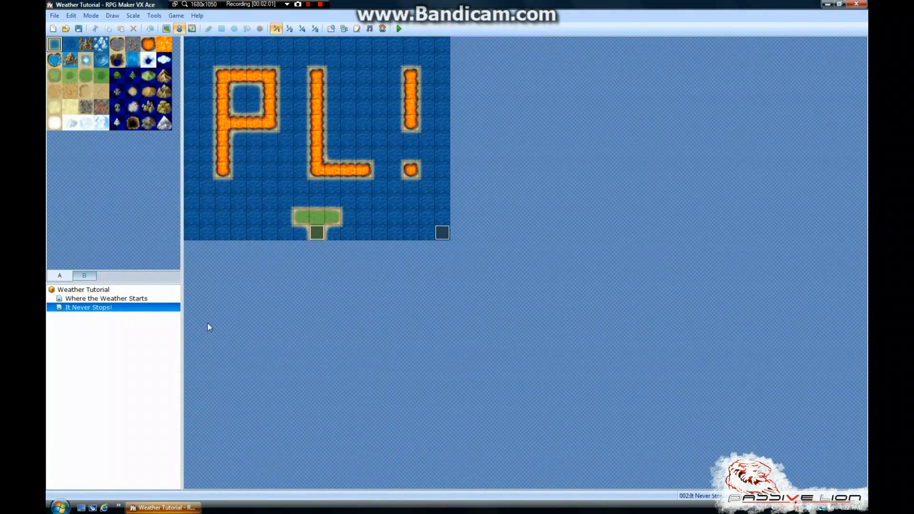
Examine the full command list of the Weather Loop event on the Where the Weather Starts map and close it unchanged
{"action": "left_click", "coordinate": [119, 299]}
{"action": "left_click", "coordinate": [122, 308]}
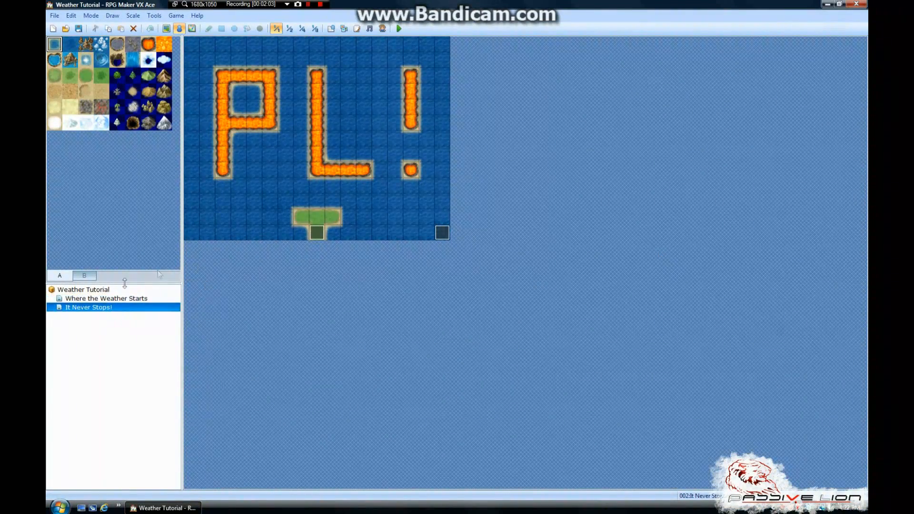
{"action": "left_click", "coordinate": [125, 299]}
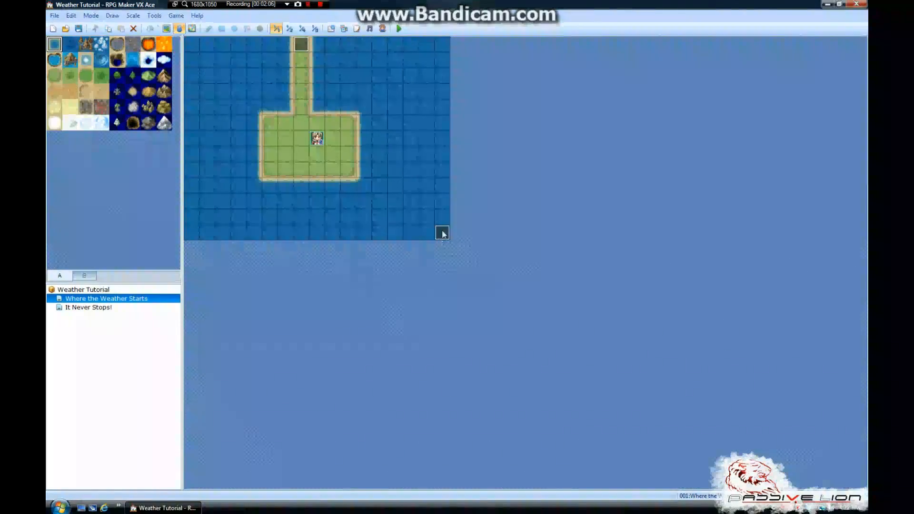
{"action": "double_click", "coordinate": [442, 233]}
{"action": "left_click_drag", "start_coordinate": [425, 82], "coordinate": [594, 56]}
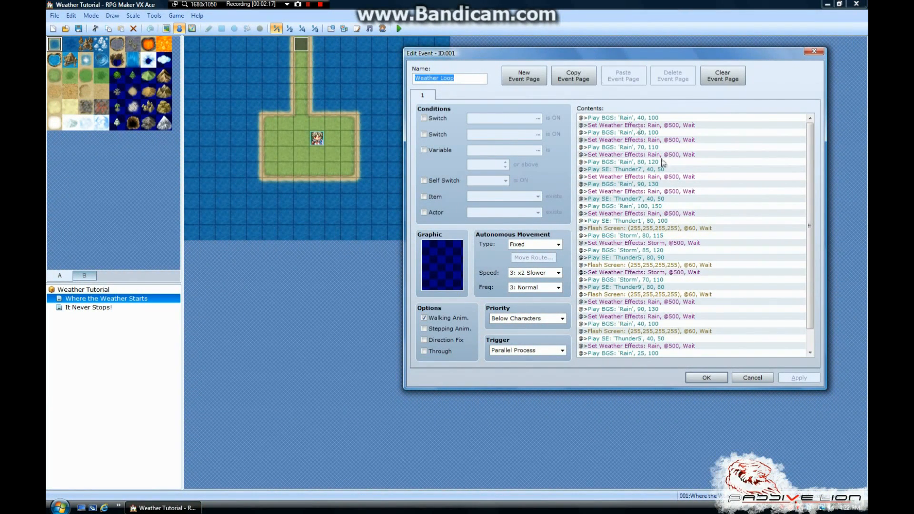
{"action": "left_click_drag", "start_coordinate": [810, 167], "coordinate": [810, 188]}
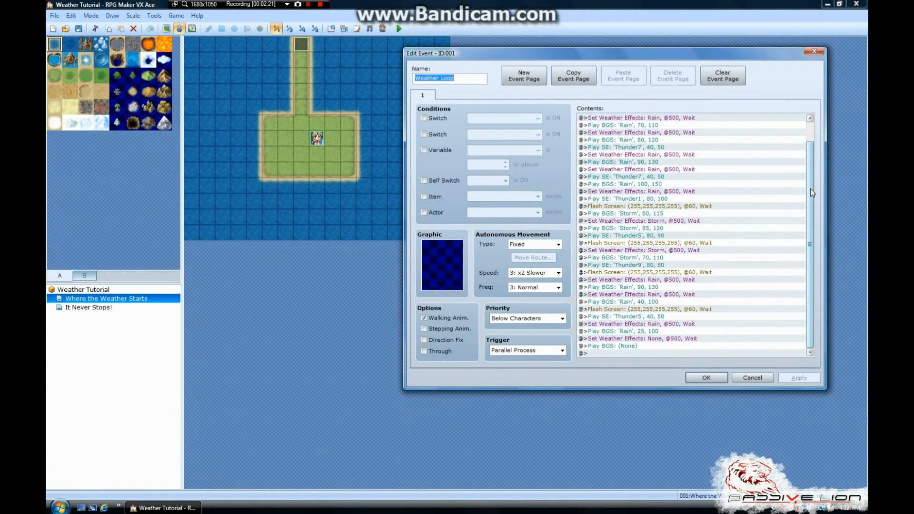
{"action": "left_click_drag", "start_coordinate": [810, 188], "coordinate": [810, 167]}
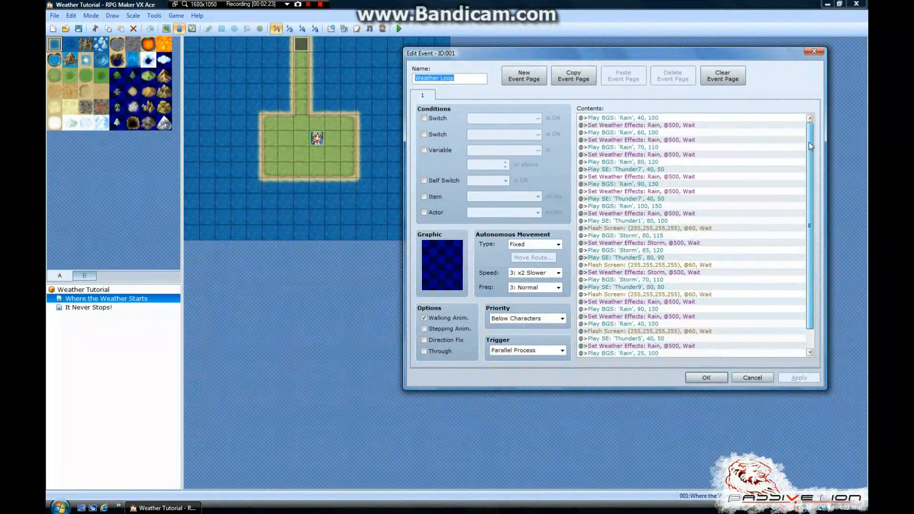
{"action": "left_click_drag", "start_coordinate": [443, 46], "coordinate": [518, 42]}
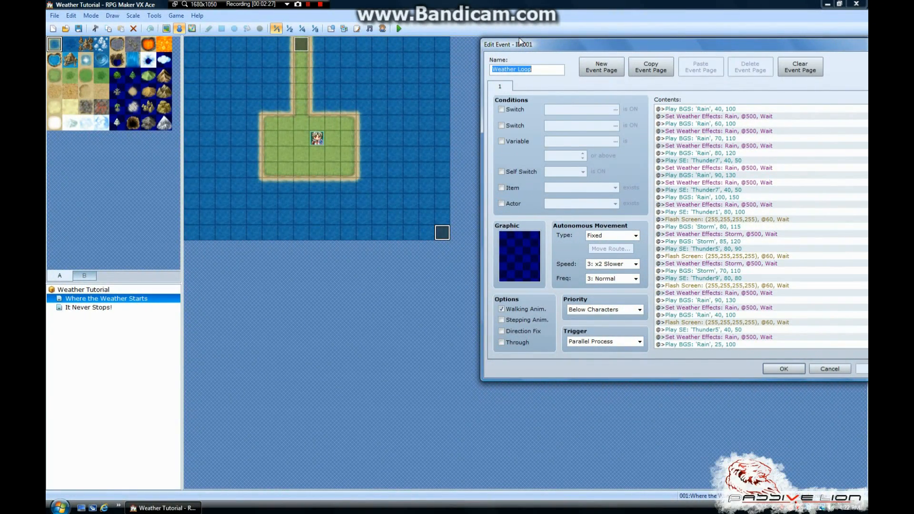
{"action": "left_click_drag", "start_coordinate": [519, 42], "coordinate": [462, 60]}
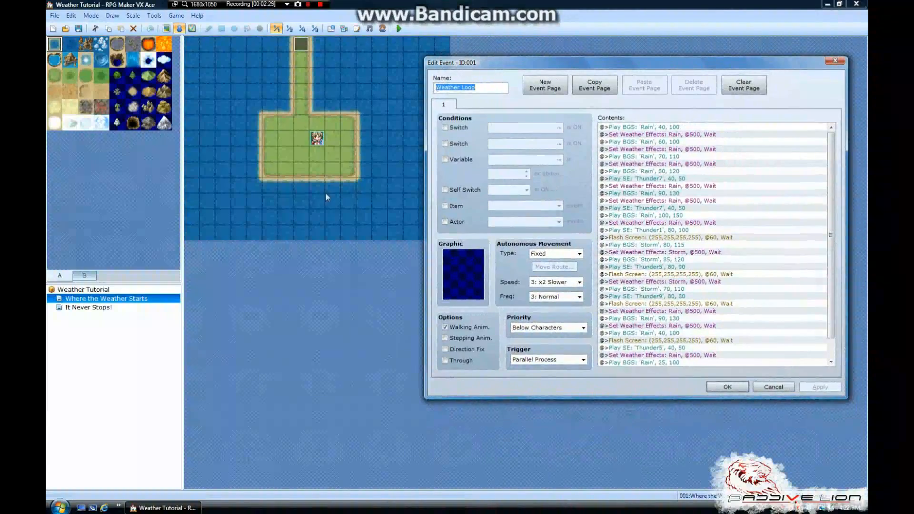
{"action": "left_click", "coordinate": [773, 387]}
View both maps again and check the final commands of the Weather Loop event
{"action": "left_click", "coordinate": [122, 308]}
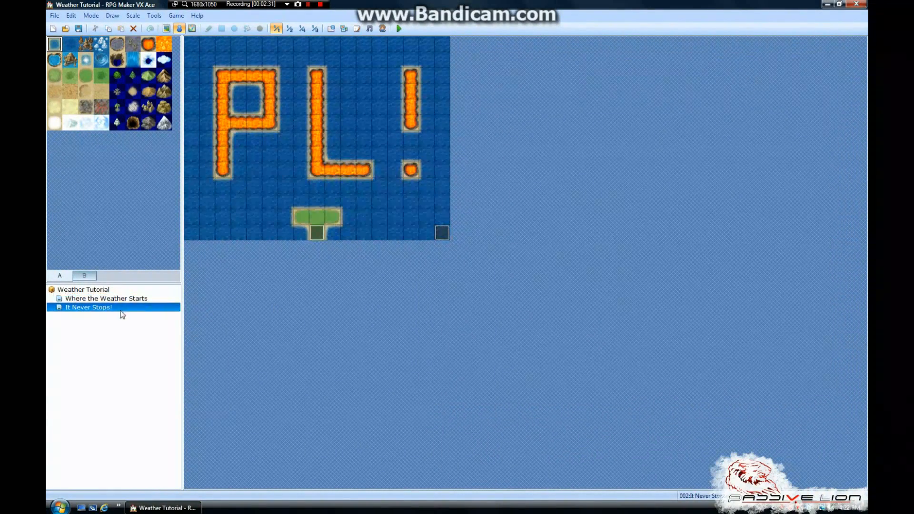
{"action": "left_click", "coordinate": [123, 302]}
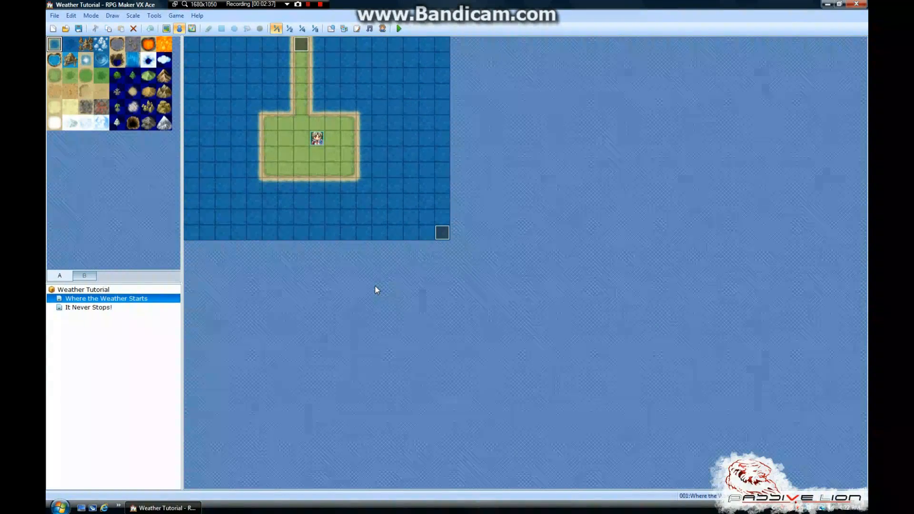
{"action": "double_click", "coordinate": [443, 232]}
{"action": "scroll", "coordinate": [656, 324], "scroll_direction": "down", "scroll_amount": 1}
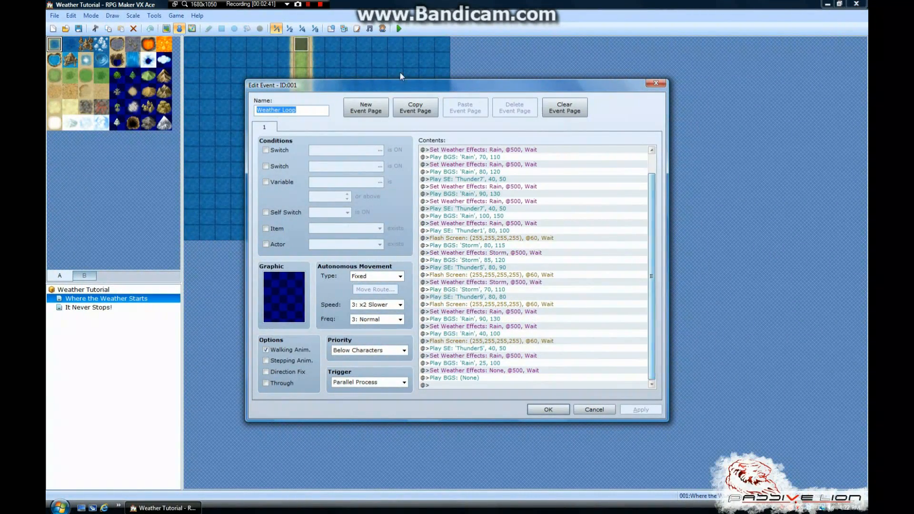
{"action": "left_click", "coordinate": [602, 412]}
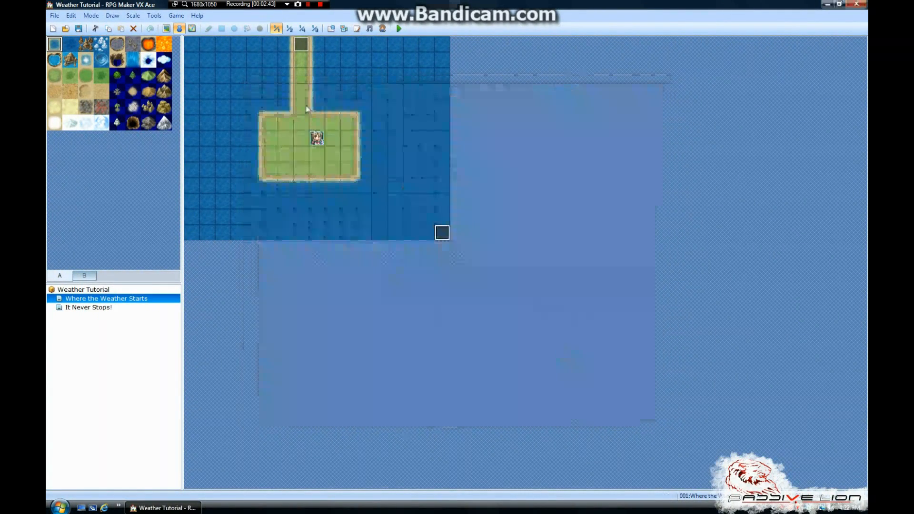
Add a Control Switches command turning switch 0001 ON to the transfer event at the top of the path on Where the Weather Starts
{"action": "double_click", "coordinate": [301, 45]}
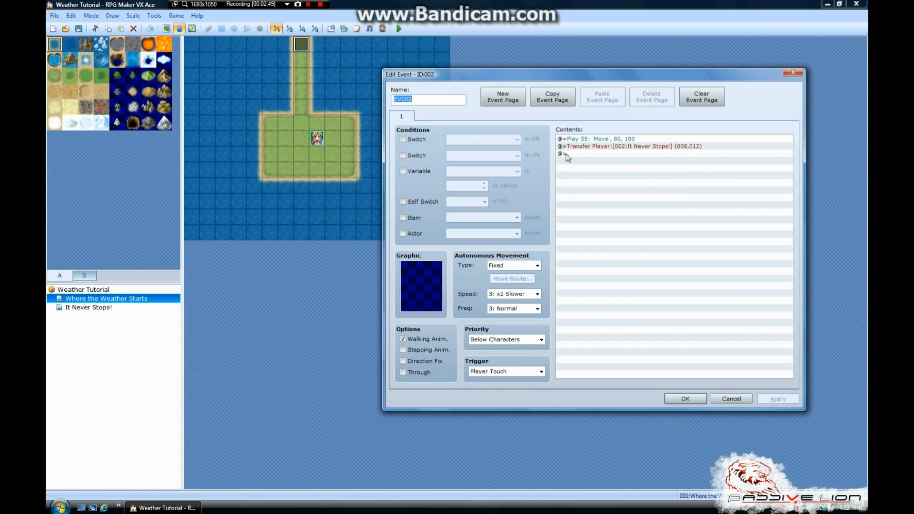
{"action": "left_click_drag", "start_coordinate": [554, 74], "coordinate": [583, 55]}
{"action": "double_click", "coordinate": [605, 148]}
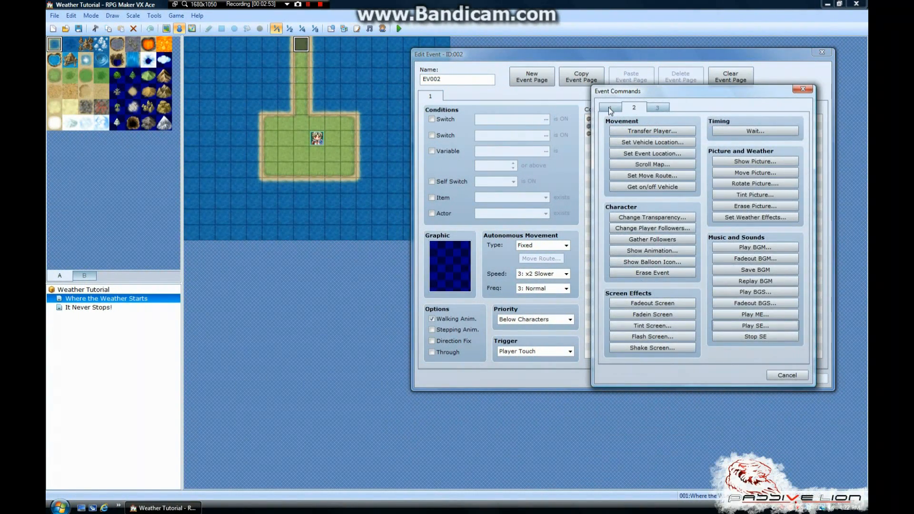
{"action": "left_click", "coordinate": [609, 107]}
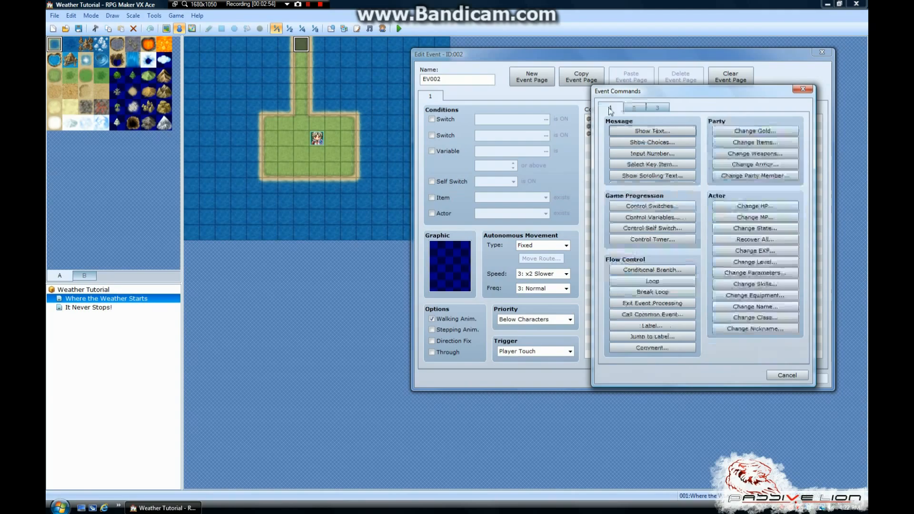
{"action": "left_click", "coordinate": [645, 208]}
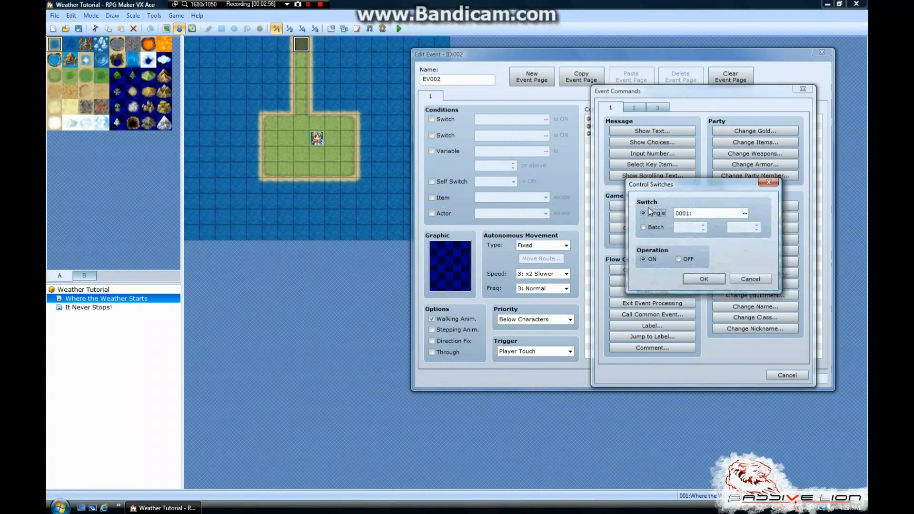
{"action": "left_click", "coordinate": [760, 280]}
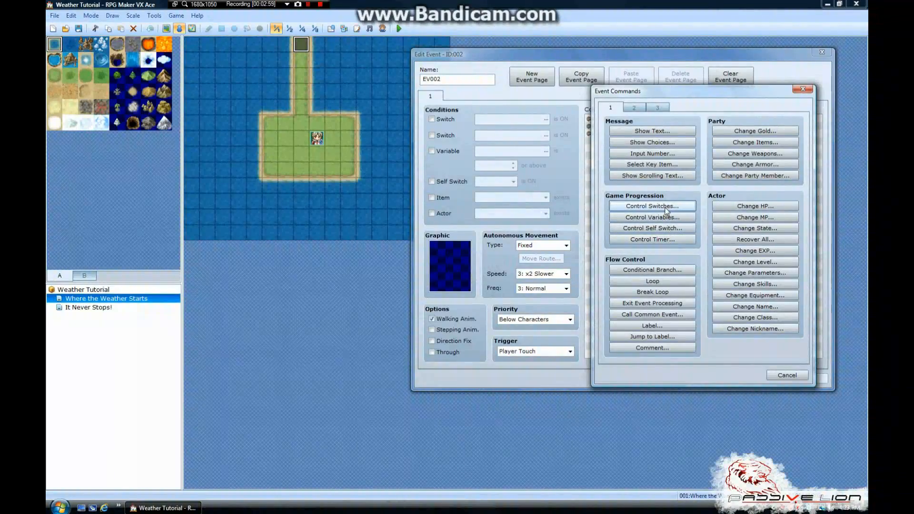
{"action": "left_click", "coordinate": [666, 209]}
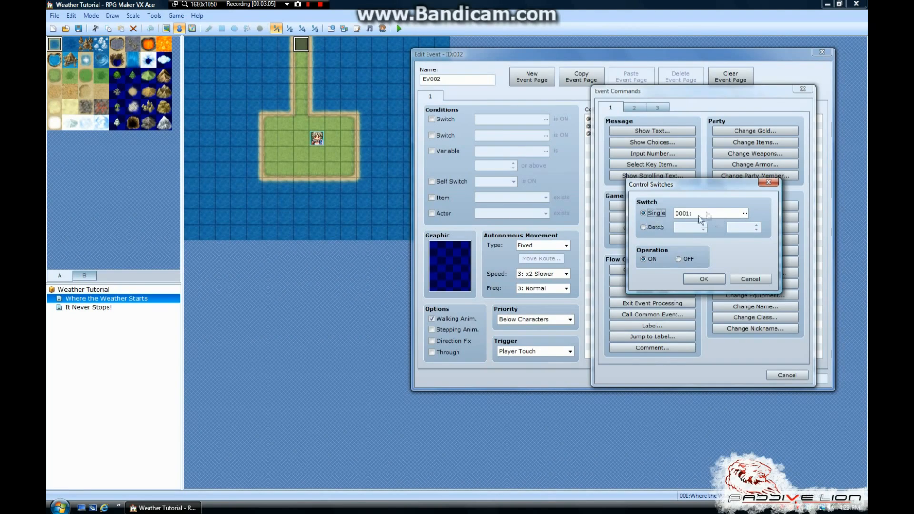
{"action": "left_click", "coordinate": [694, 279]}
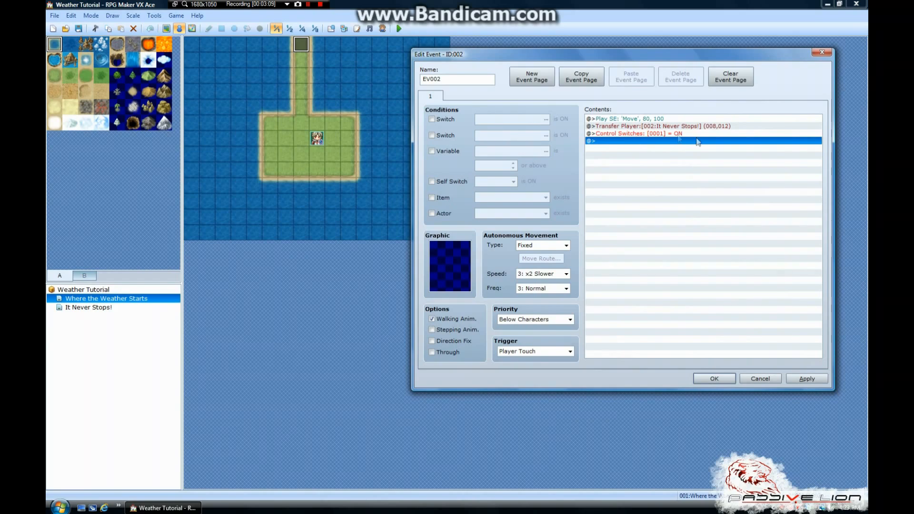
Move the Control Switches command ahead of the Transfer Player command and save the transfer event
{"action": "left_click", "coordinate": [662, 134]}
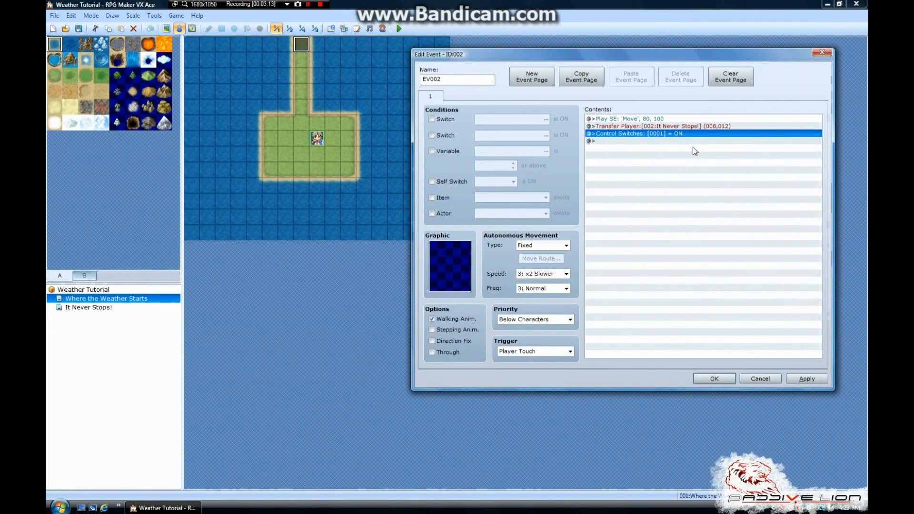
{"action": "left_click", "coordinate": [630, 127]}
{"action": "key", "text": "ctrl+v"}
{"action": "left_click", "coordinate": [648, 142]}
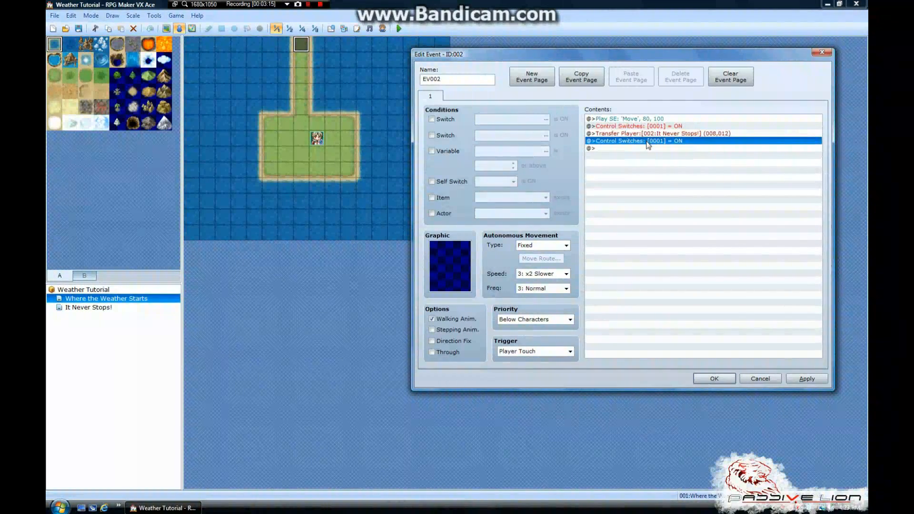
{"action": "key", "text": "Delete"}
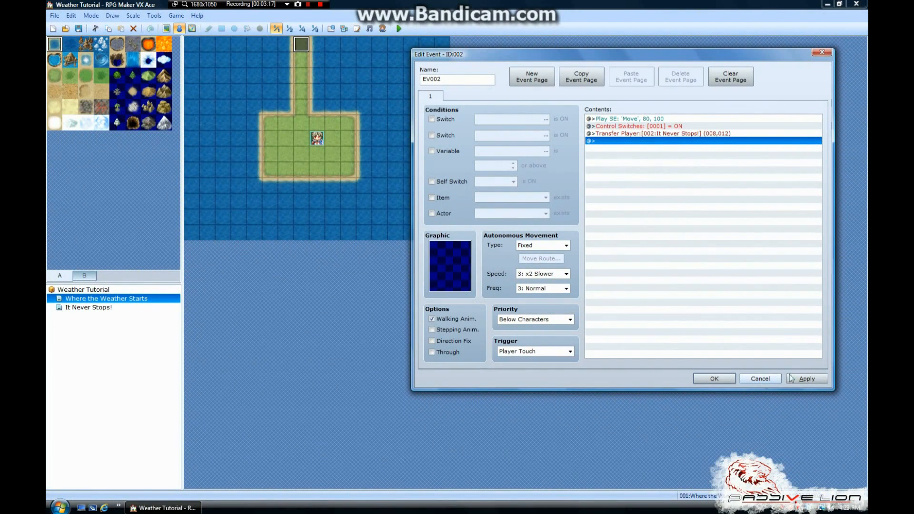
{"action": "left_click", "coordinate": [805, 380]}
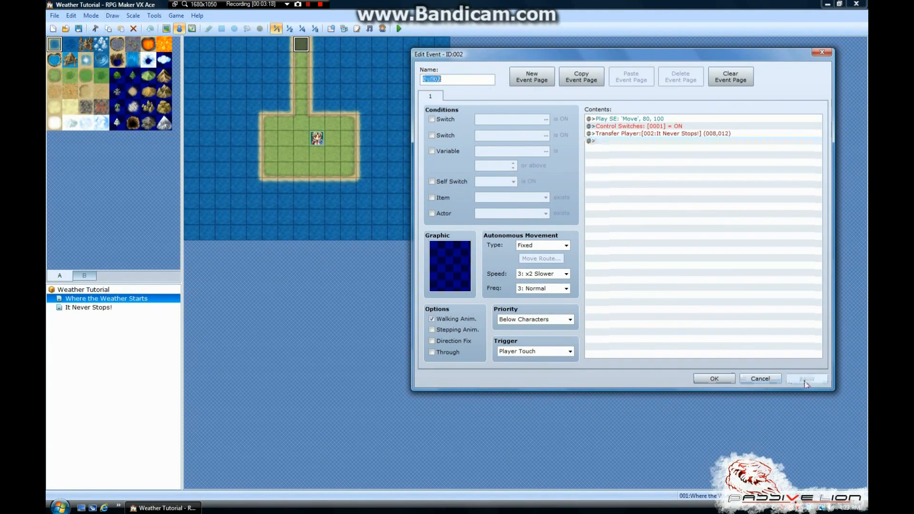
{"action": "left_click", "coordinate": [715, 379]}
Add a blank second page to the Weather Loop event, conditioned on switch 0001 being ON, and save the event
{"action": "double_click", "coordinate": [442, 233]}
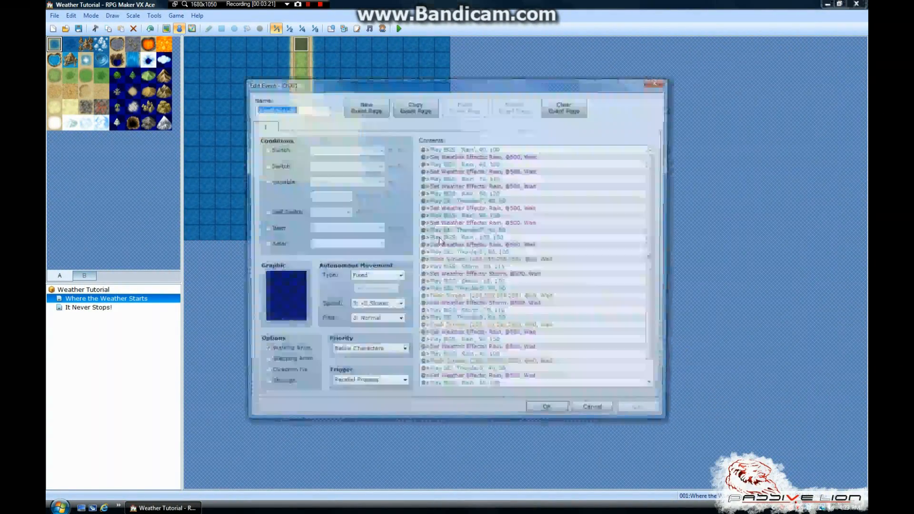
{"action": "left_click_drag", "start_coordinate": [375, 91], "coordinate": [442, 79]}
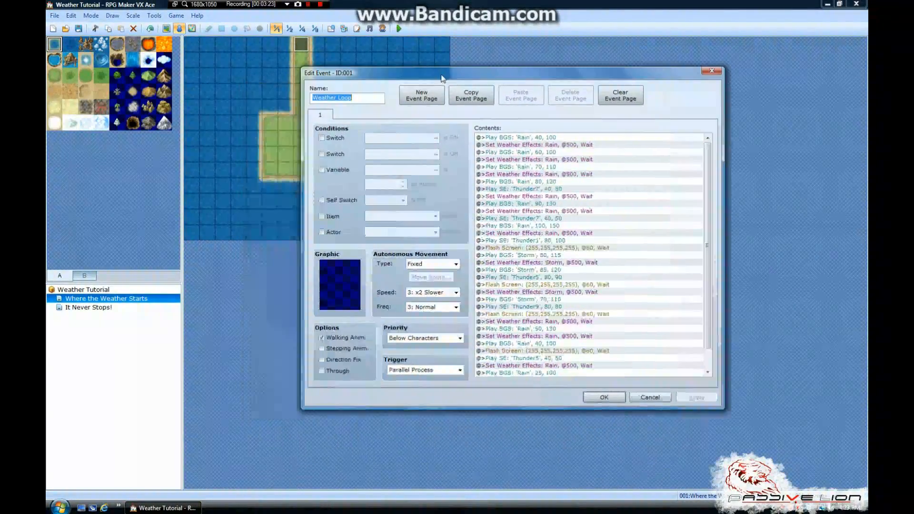
{"action": "left_click", "coordinate": [437, 100]}
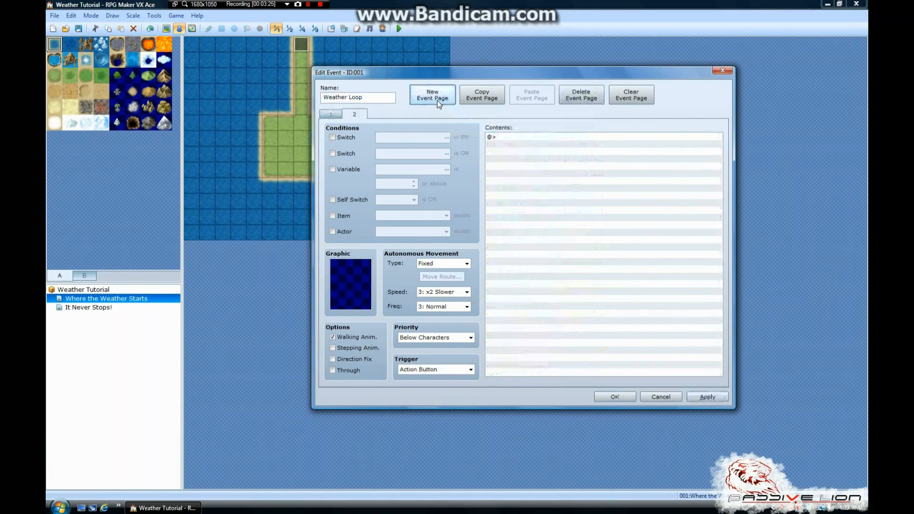
{"action": "left_click", "coordinate": [349, 137]}
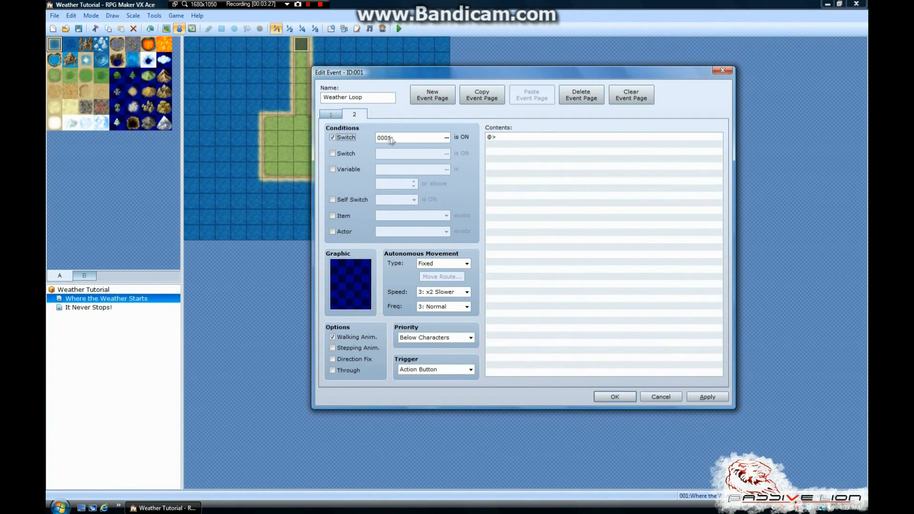
{"action": "left_click", "coordinate": [338, 115]}
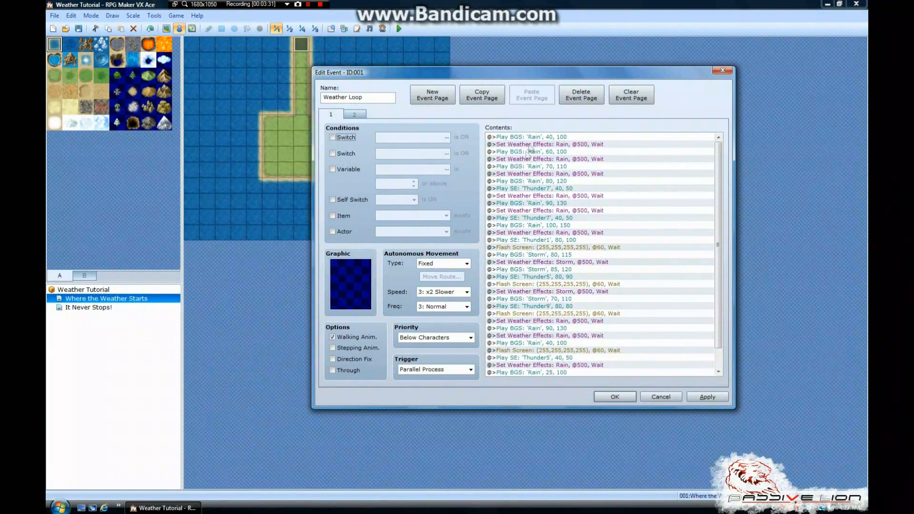
{"action": "left_click", "coordinate": [354, 115]}
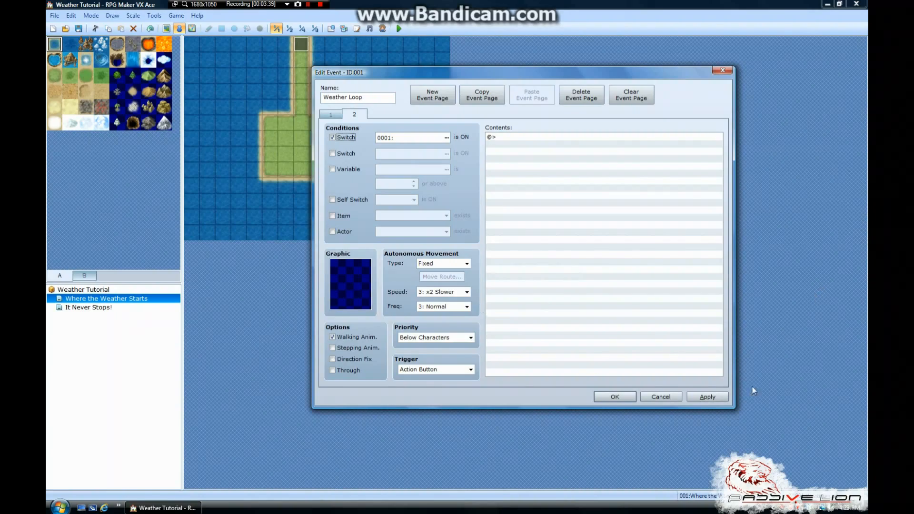
{"action": "left_click", "coordinate": [708, 397]}
{"action": "left_click", "coordinate": [614, 397]}
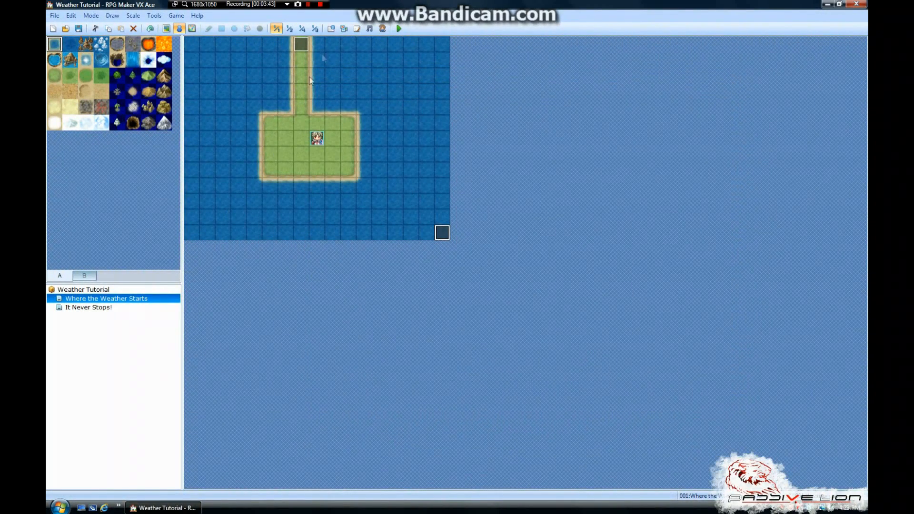
View the It Never Stops! map briefly, return to Where the Weather Starts and save the project
{"action": "left_click", "coordinate": [141, 308]}
{"action": "left_click", "coordinate": [138, 300]}
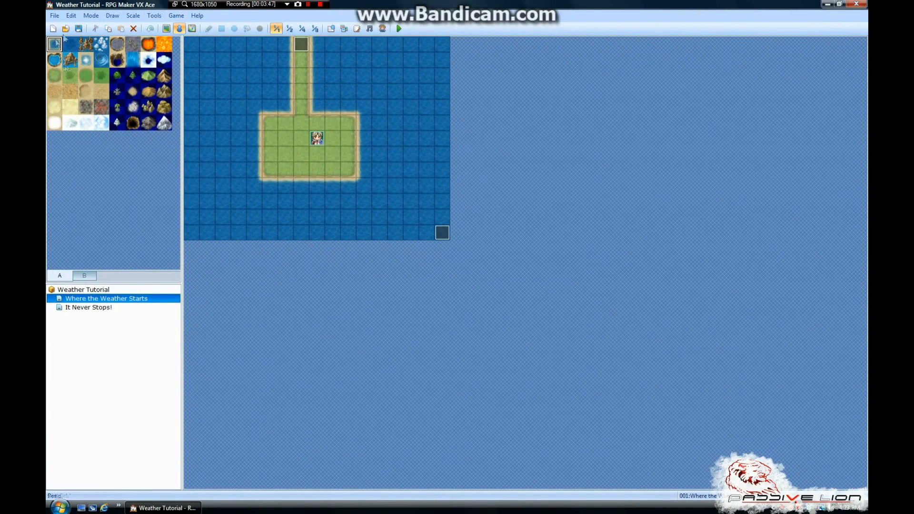
{"action": "left_click", "coordinate": [78, 28]}
{"action": "left_click", "coordinate": [307, 4]}
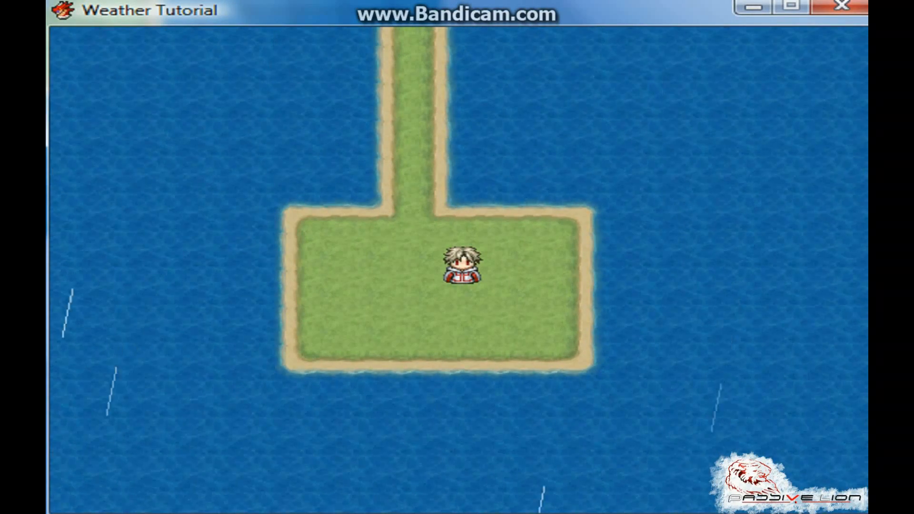
Playtest the game, walking the character around the starting island to check the rain
{"action": "key", "text": "Left"}
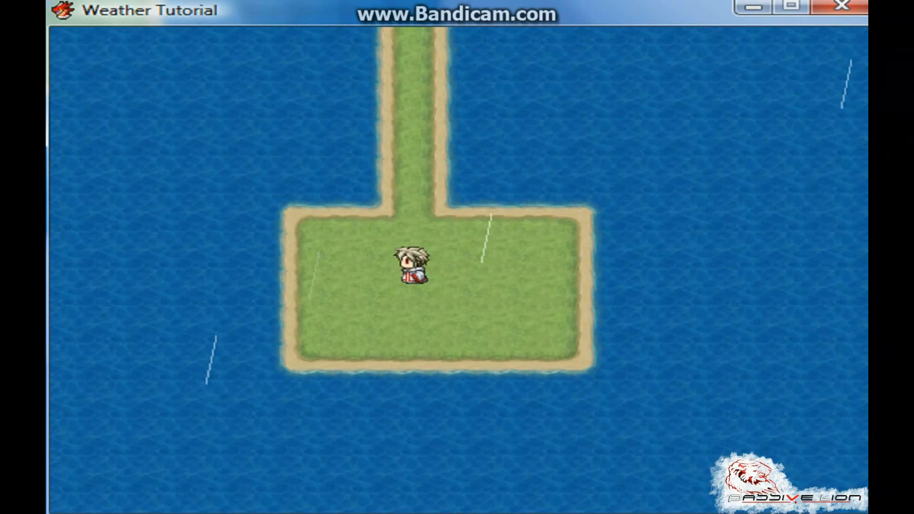
{"action": "key", "text": "Down"}
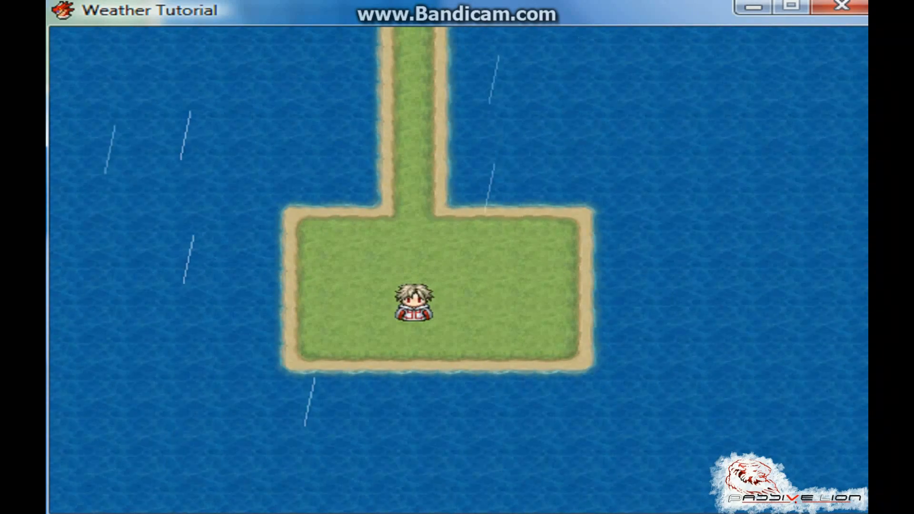
{"action": "key", "text": "Right"}
{"action": "key", "text": "Up"}
{"action": "key", "text": "Left"}
{"action": "key", "text": "Down"}
Walk the character up the path onto the It Never Stops! map to check its weather
{"action": "key", "text": "Up"}
{"action": "key", "text": "Up"}
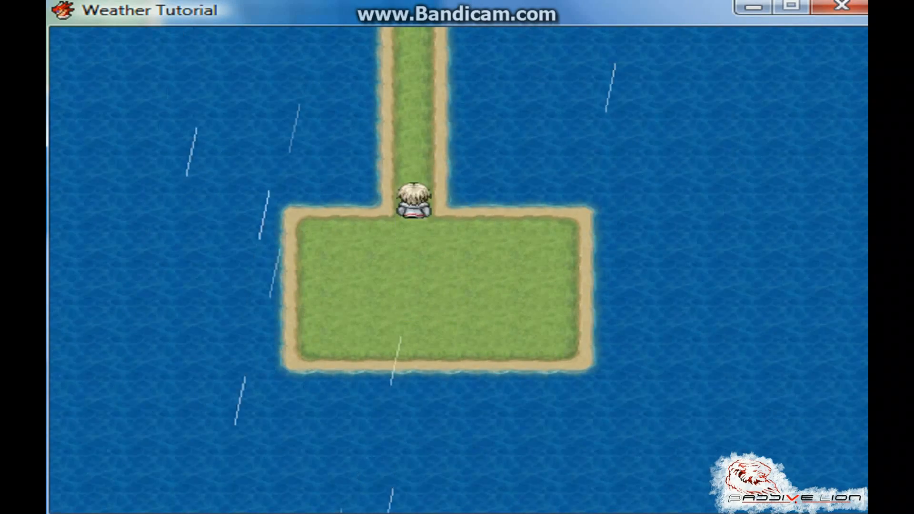
{"action": "key", "text": "Up"}
{"action": "key", "text": "Up"}
{"action": "key", "text": "Up"}
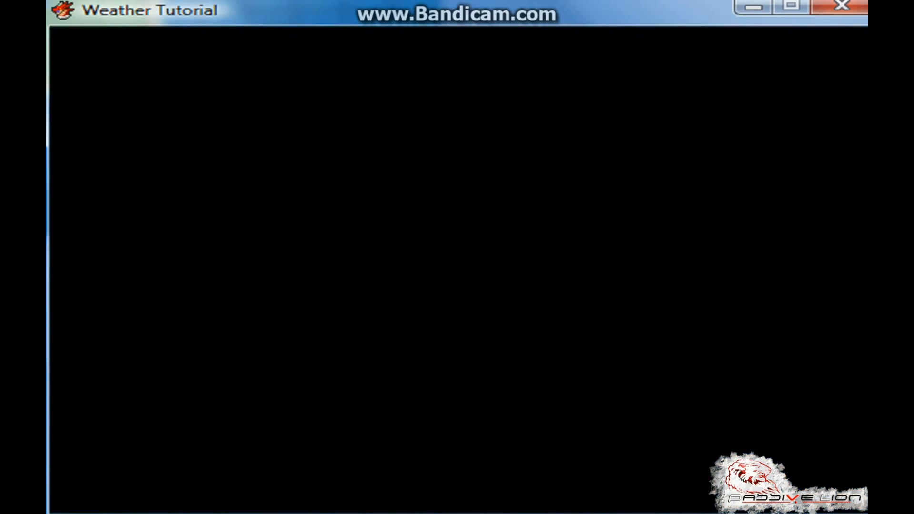
{"action": "key", "text": "Up"}
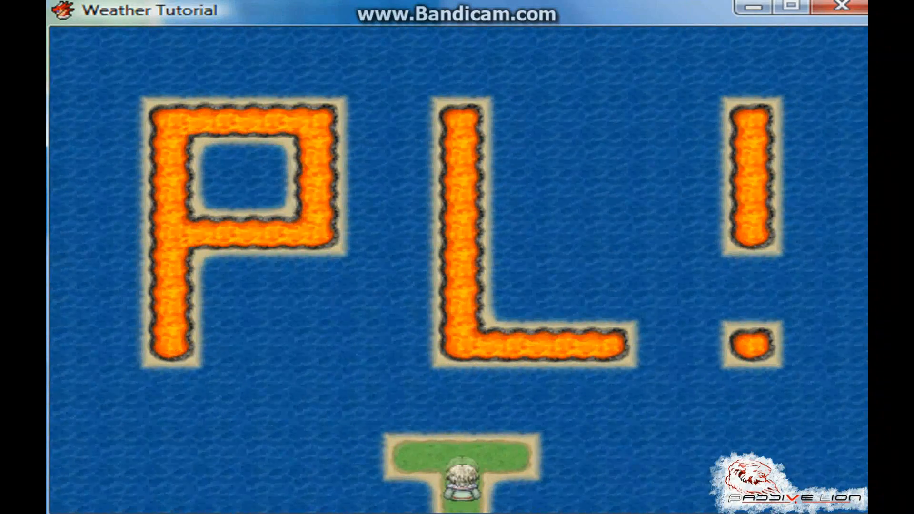
{"action": "key", "text": "Left"}
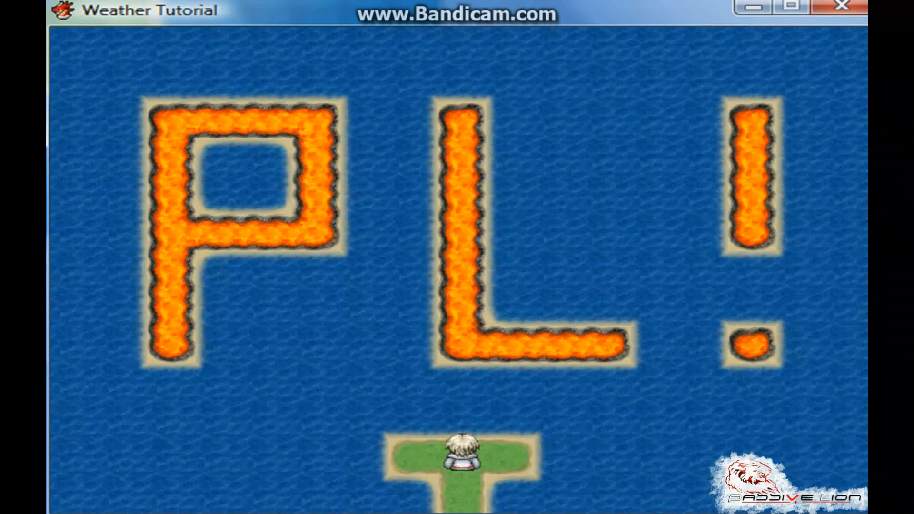
Walk the character back down to the starting island, roam around it to check the weather and end the playtest
{"action": "key", "text": "Down"}
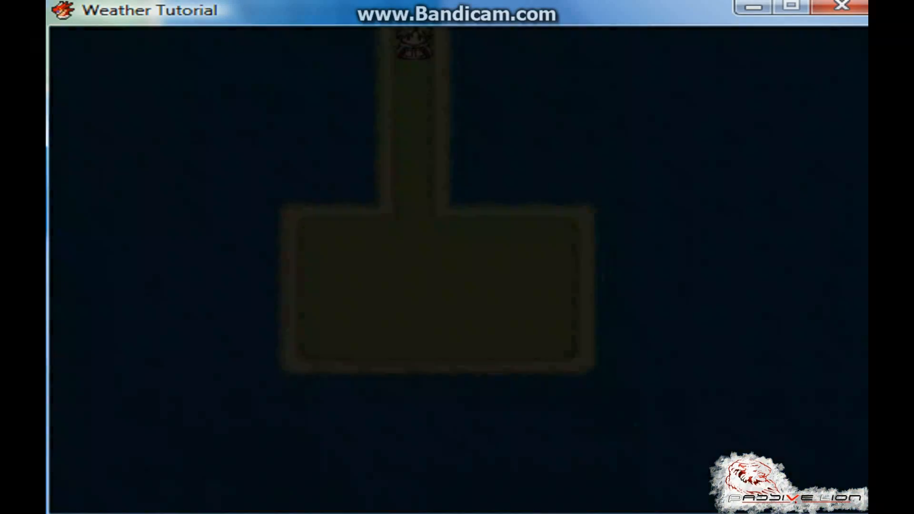
{"action": "key", "text": "Down"}
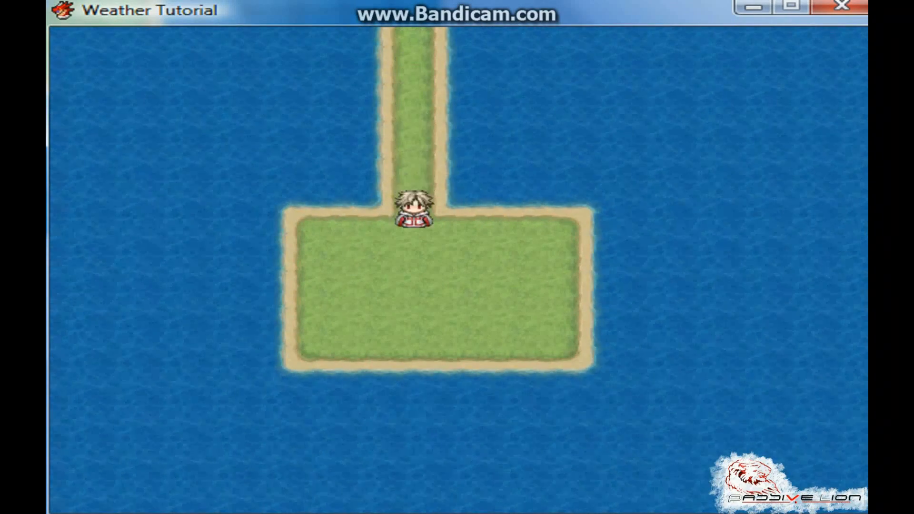
{"action": "key", "text": "Right"}
{"action": "key", "text": "Up"}
{"action": "key", "text": "Up"}
{"action": "key", "text": "Left"}
{"action": "key", "text": "Left"}
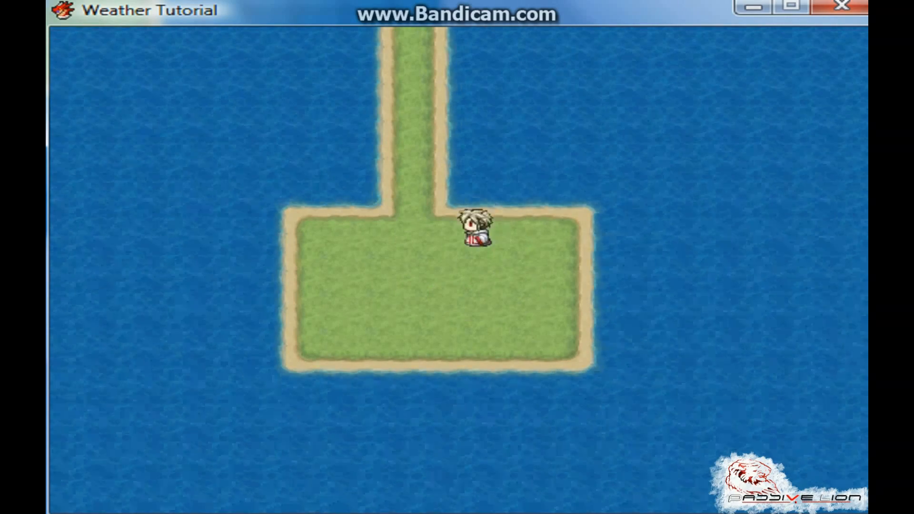
{"action": "key", "text": "Down"}
{"action": "key", "text": "Right"}
{"action": "key", "text": "Right"}
{"action": "key", "text": "Up"}
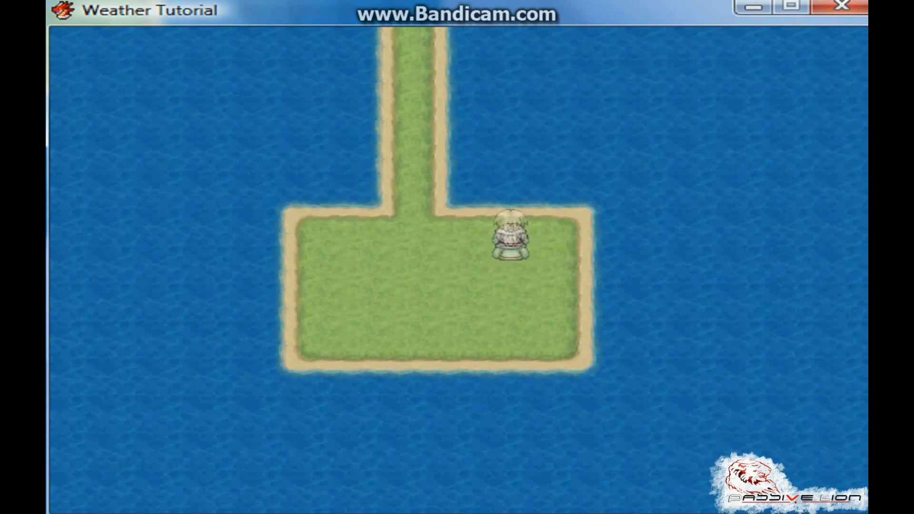
{"action": "key", "text": "Left"}
{"action": "key", "text": "Left"}
{"action": "key", "text": "Down"}
{"action": "key", "text": "Left"}
{"action": "key", "text": "Down"}
{"action": "key", "text": "Right"}
{"action": "key", "text": "Up"}
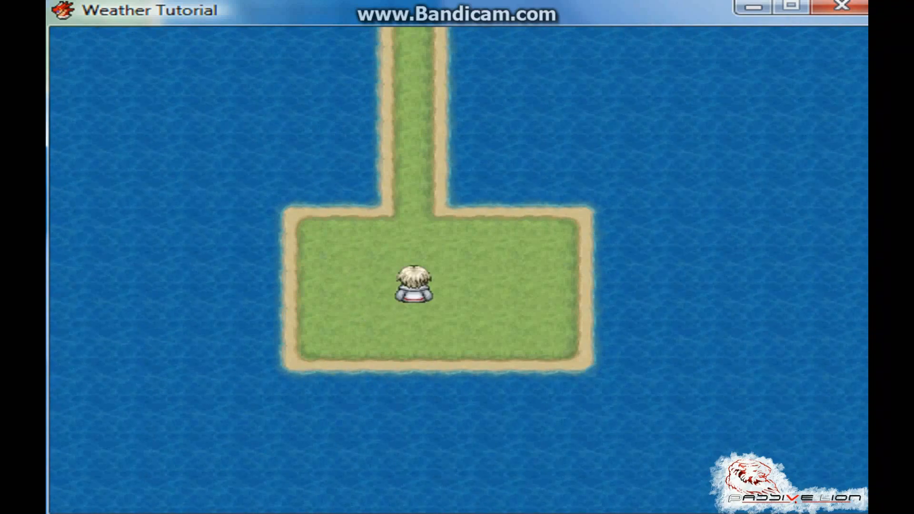
{"action": "key", "text": "Left"}
{"action": "key", "text": "Down"}
{"action": "key", "text": "Right"}
{"action": "key", "text": "Up"}
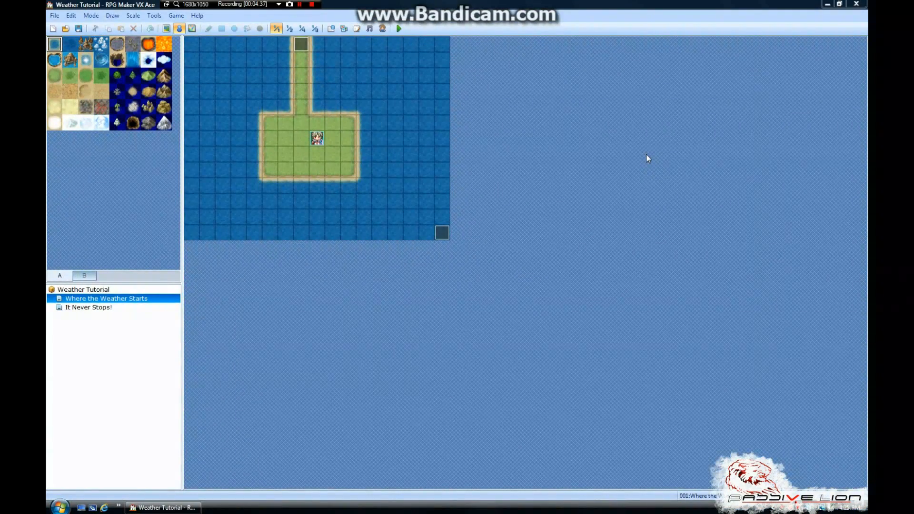
Review both maps and both pages of the Weather Loop event, closing the event unchanged
{"action": "left_click", "coordinate": [127, 310]}
{"action": "left_click", "coordinate": [134, 299]}
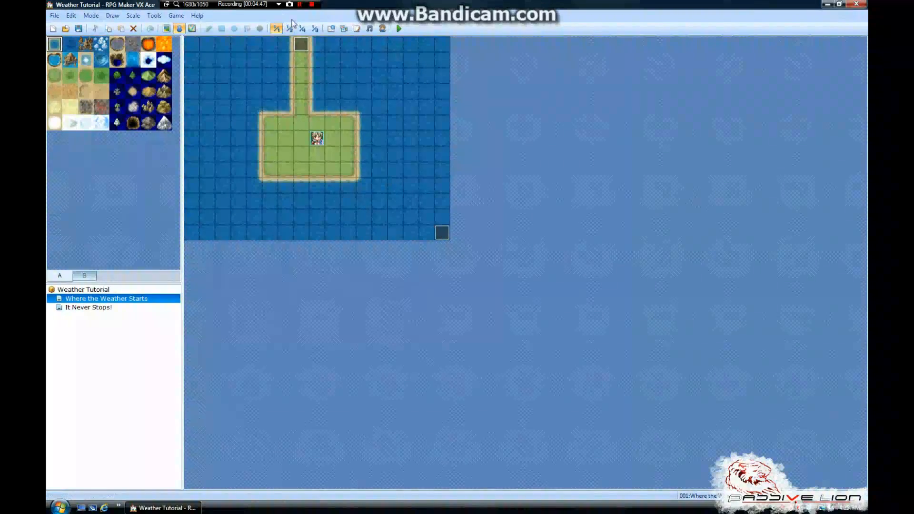
{"action": "double_click", "coordinate": [442, 232]}
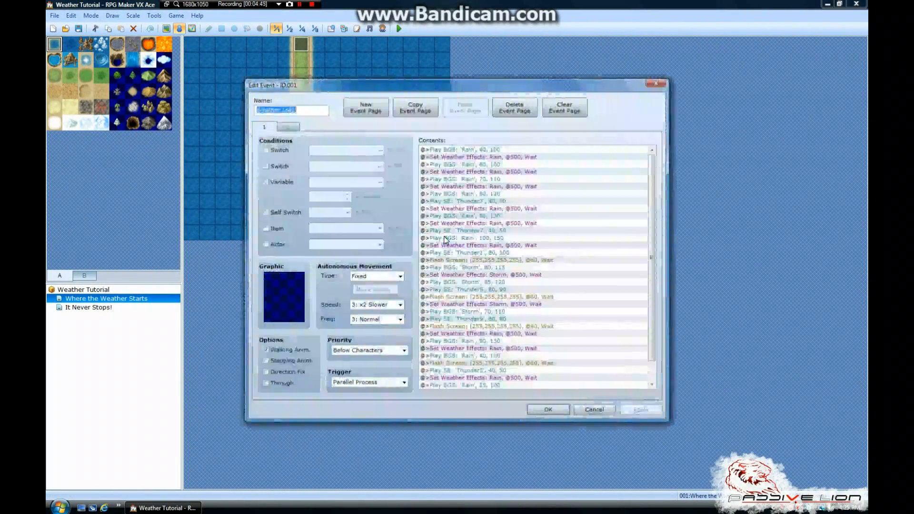
{"action": "left_click", "coordinate": [288, 126]}
{"action": "left_click", "coordinate": [272, 129]}
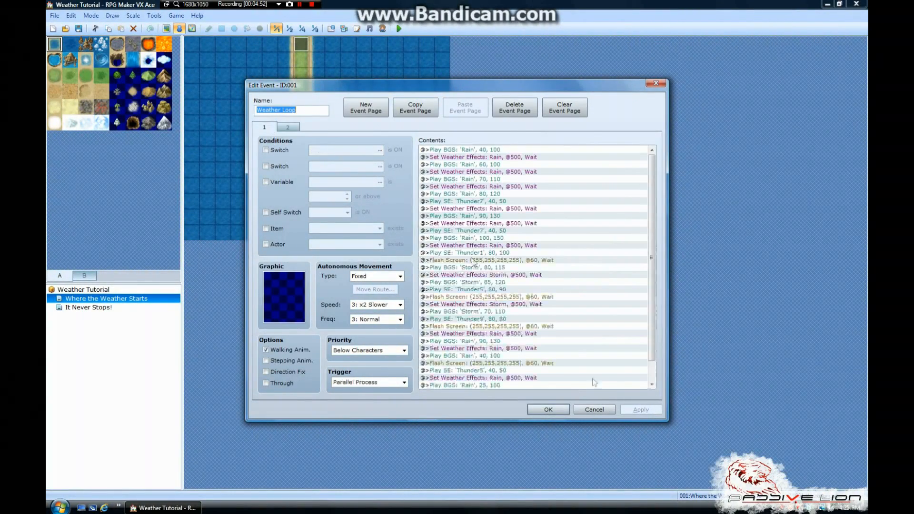
{"action": "left_click", "coordinate": [607, 408]}
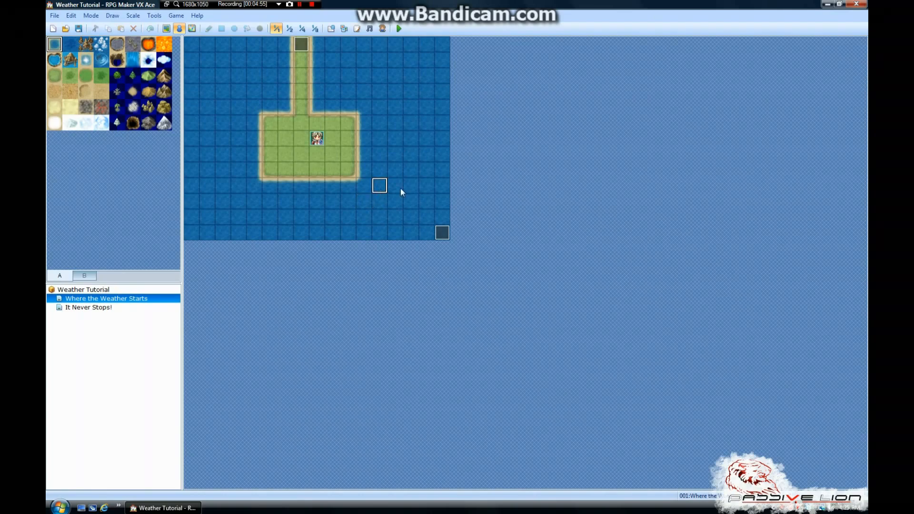
{"action": "left_click", "coordinate": [122, 307]}
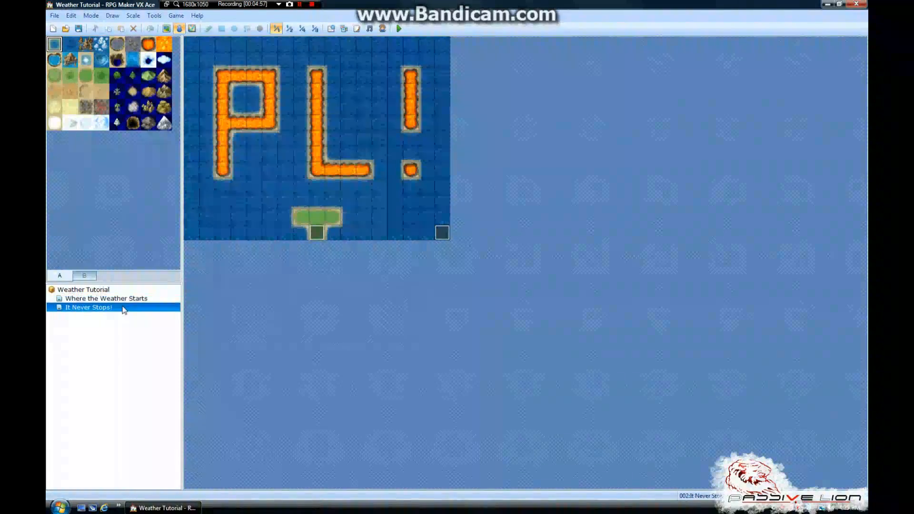
{"action": "left_click", "coordinate": [123, 301]}
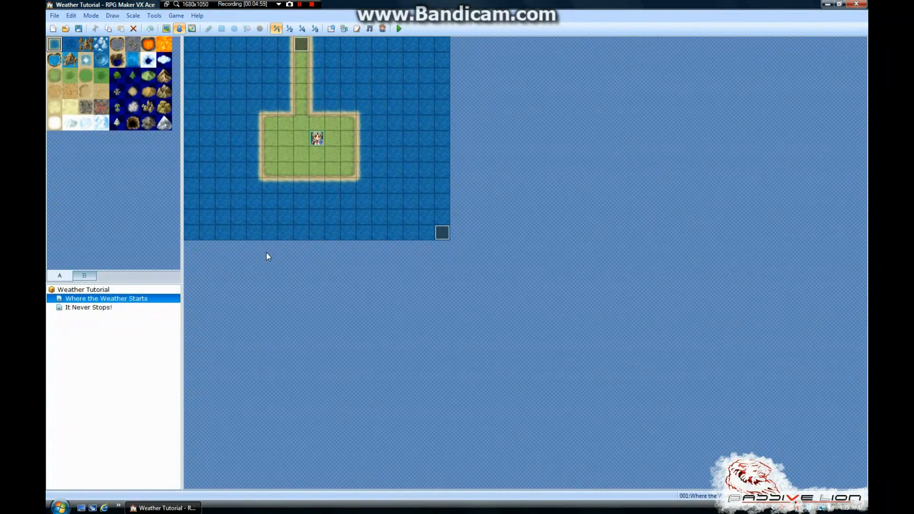